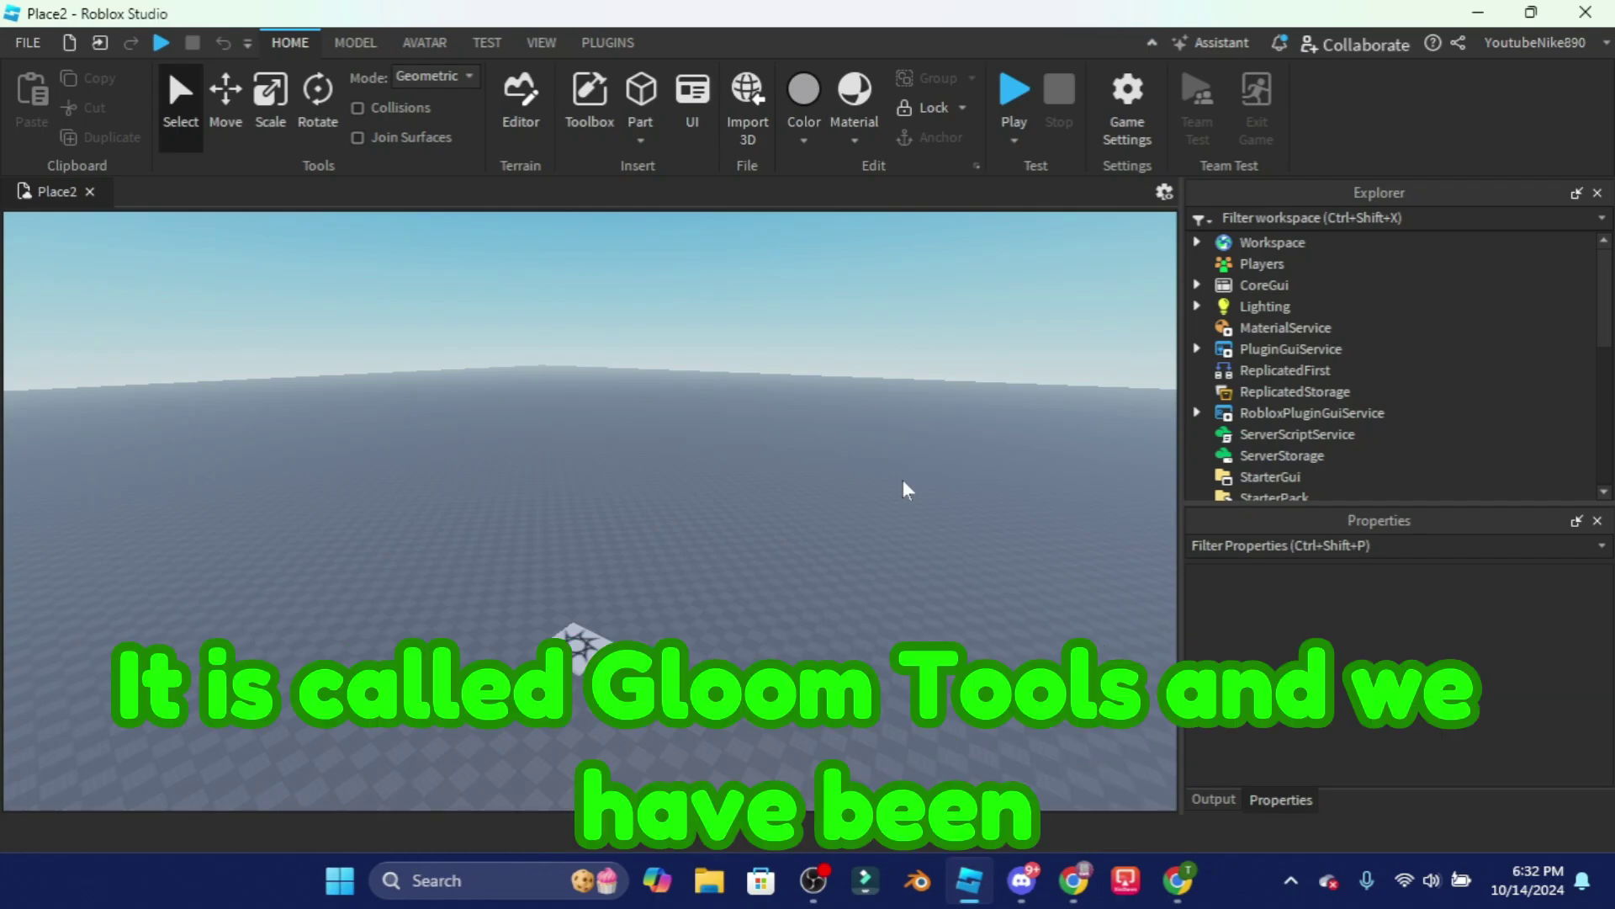
# - Launch the GloomTools plugin and show its home page with a 10000060-credit balance
pyautogui.click(622, 43)
pyautogui.click(1447, 105)
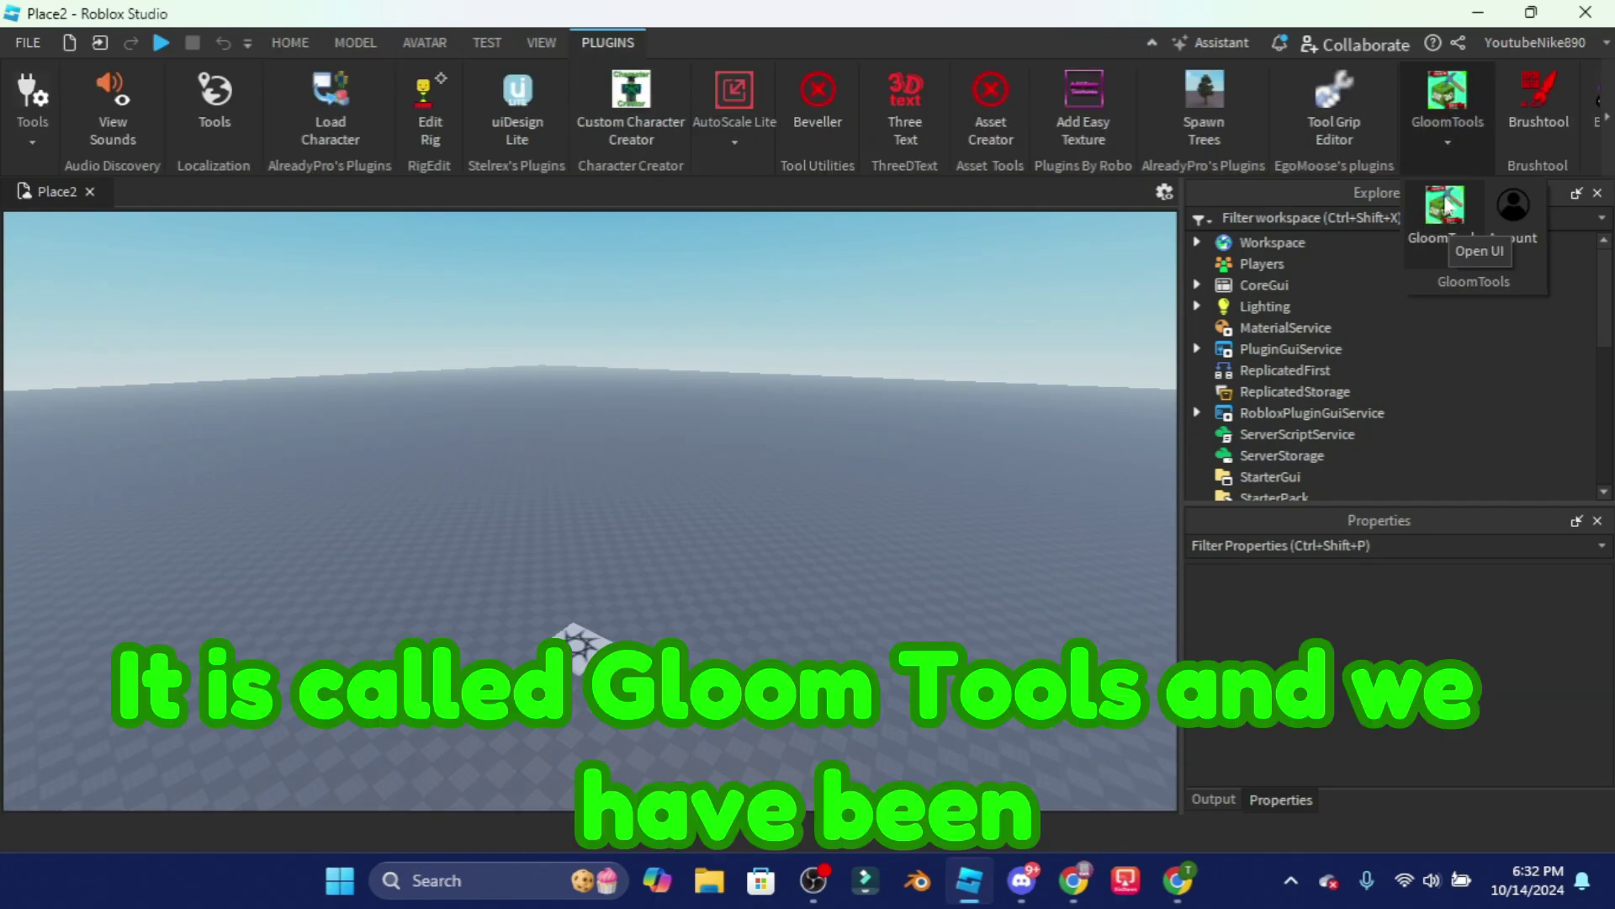
pyautogui.click(1444, 204)
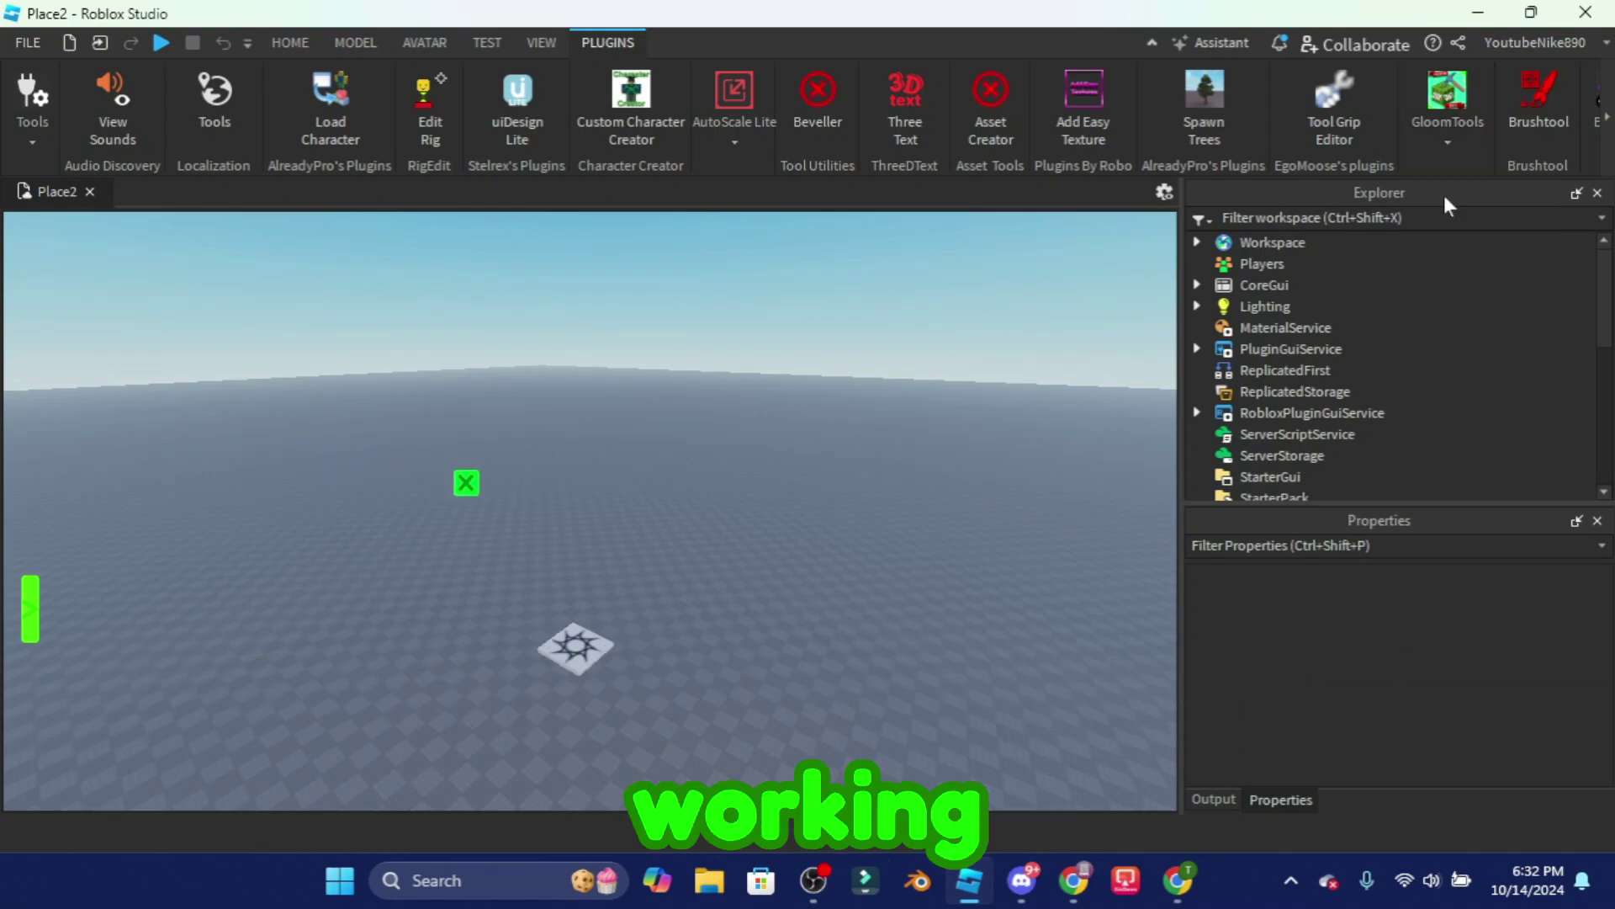
pyautogui.click(43, 633)
pyautogui.click(67, 599)
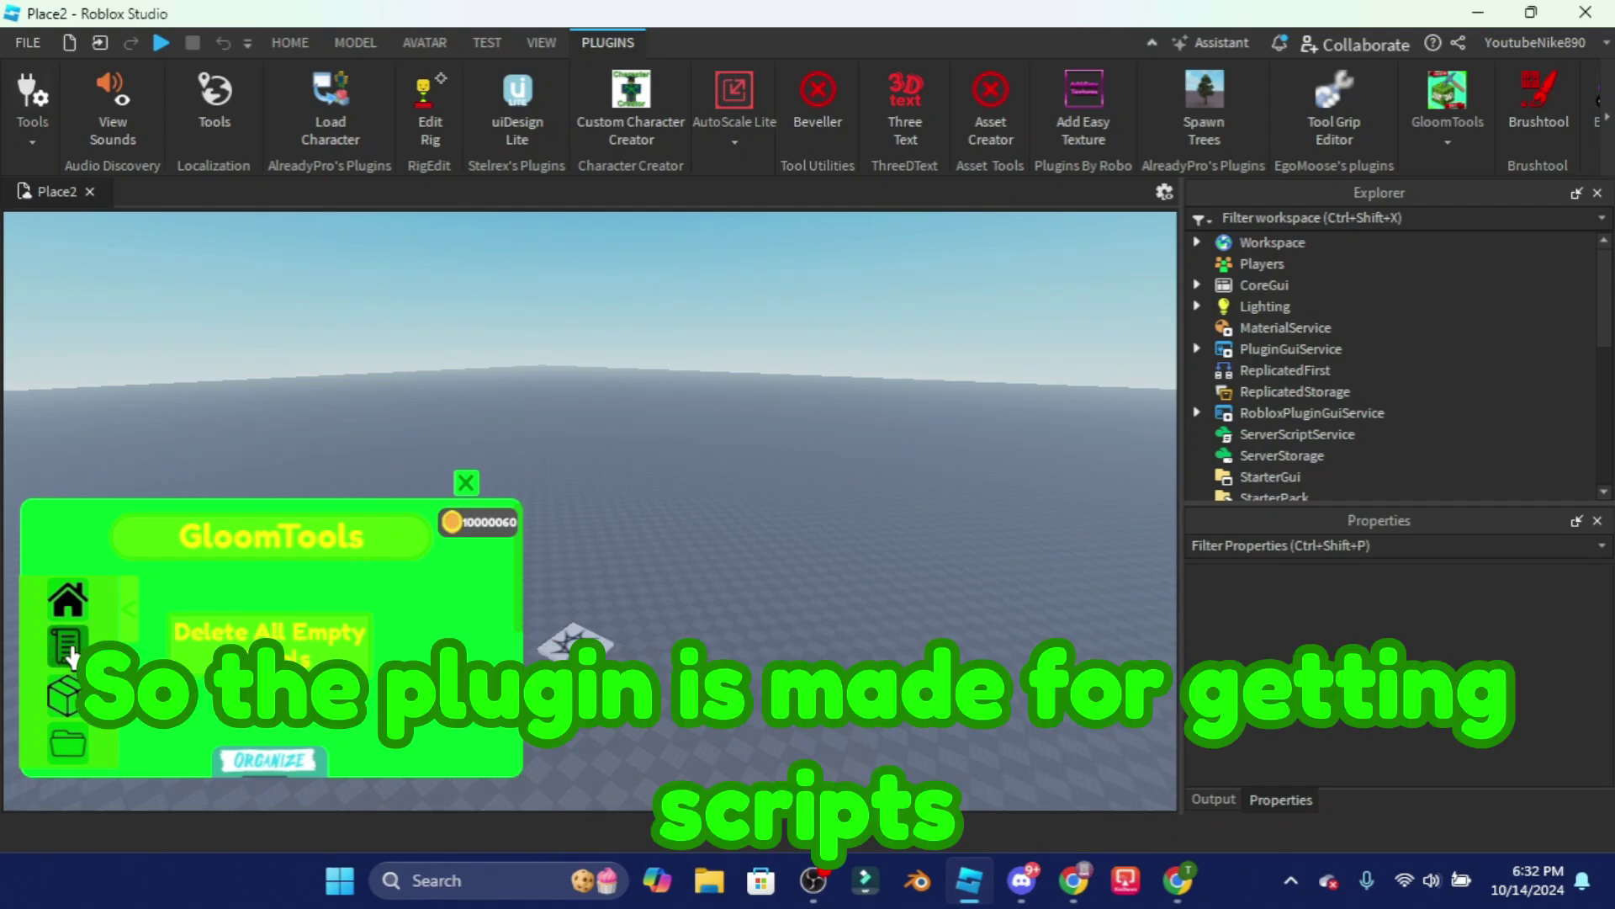
# - Insert the Car from GloomTools' Scripted Objects catalogue and orbit to view the spawned CarSpawners
pyautogui.click(71, 653)
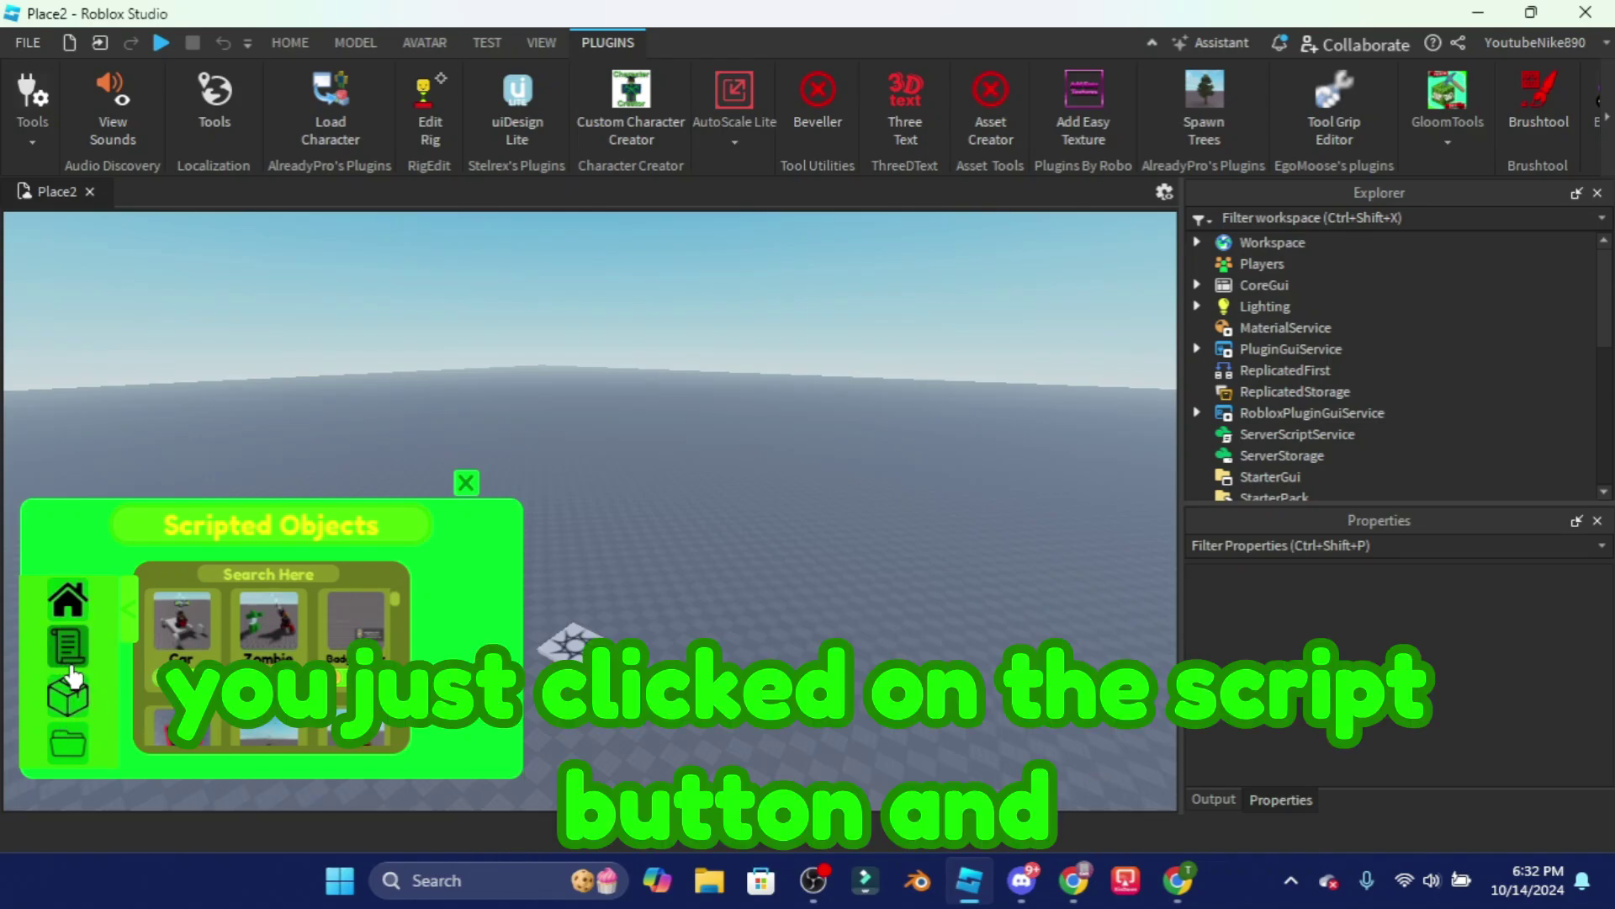
pyautogui.scroll(-4, 292, 703)
pyautogui.scroll(4, 314, 697)
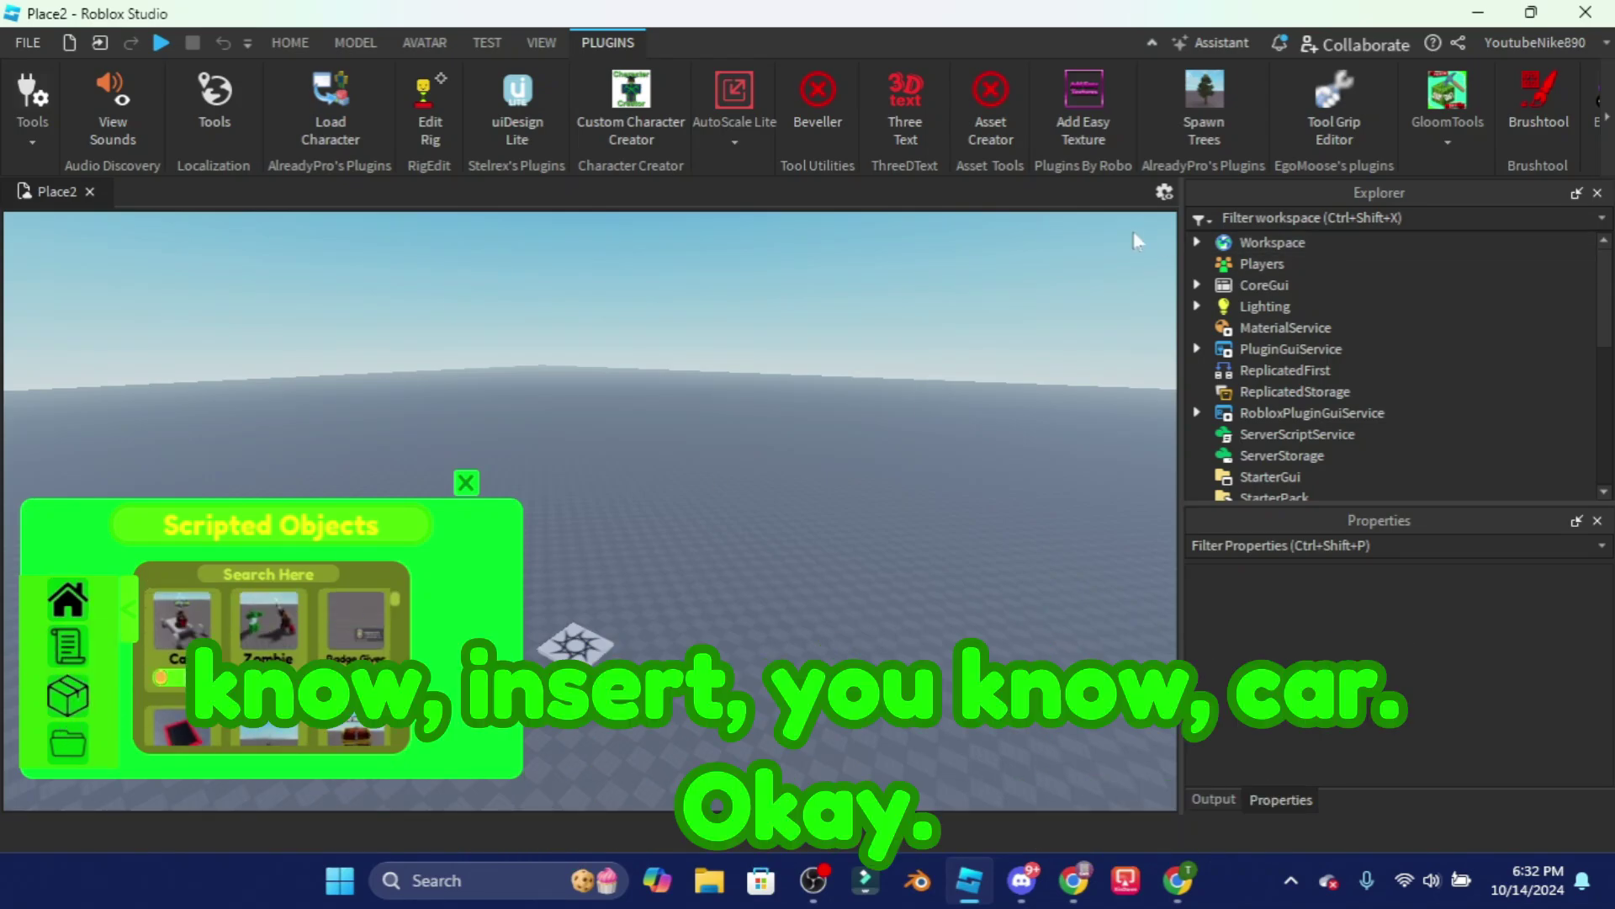
pyautogui.click(1197, 242)
pyautogui.moveTo(1061, 344); pyautogui.dragTo(1061, 344, button='right')
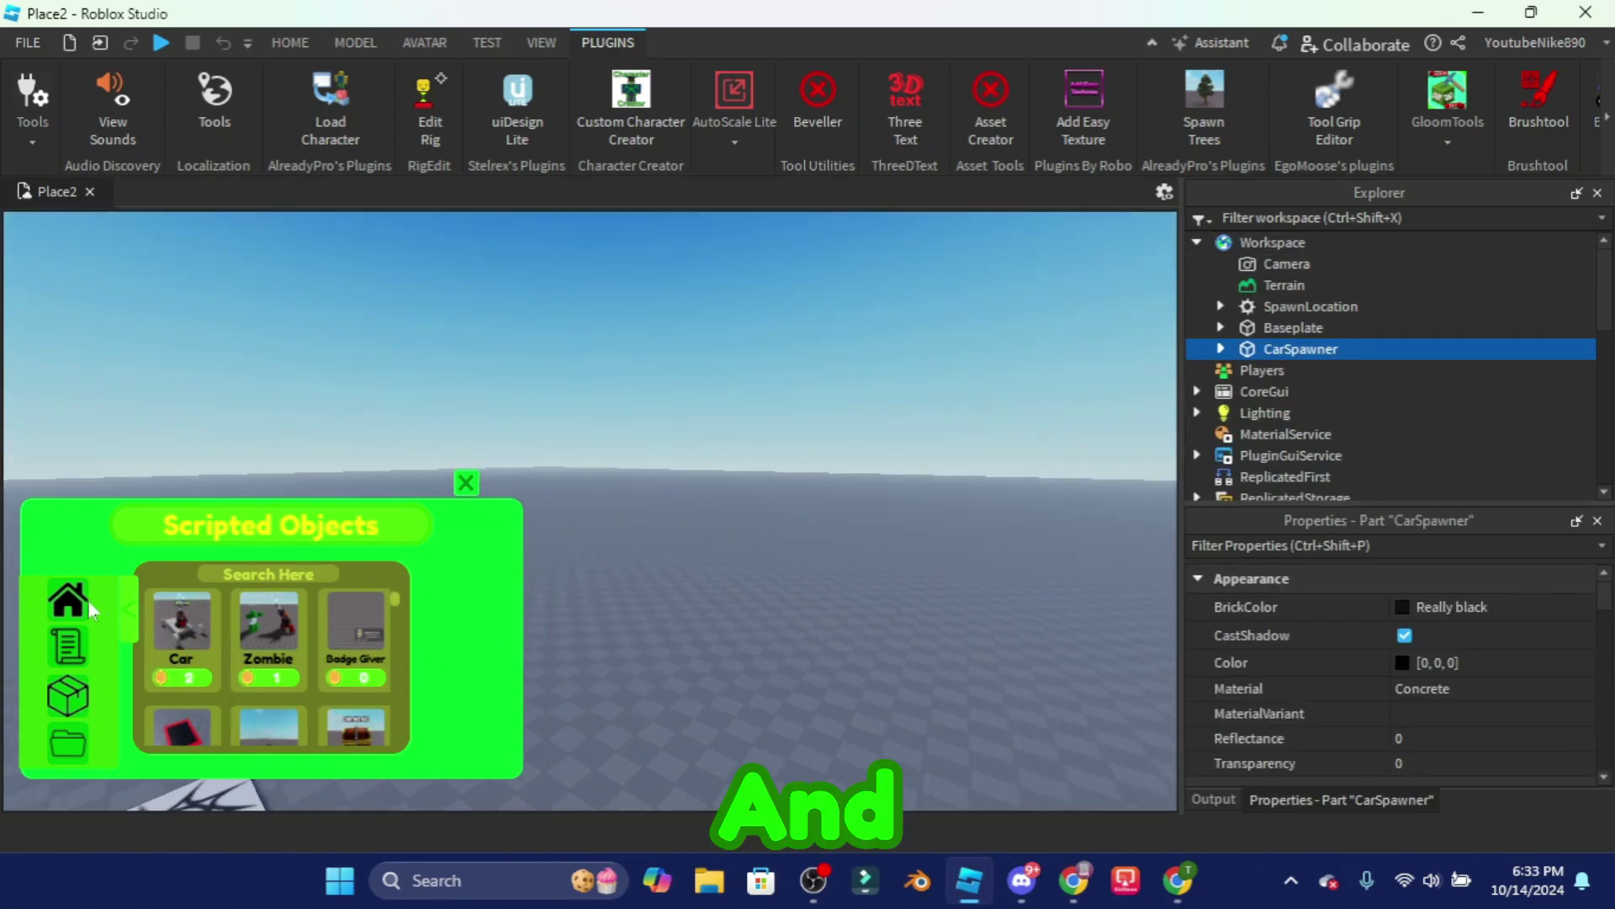
pyautogui.moveTo(792, 646); pyautogui.dragTo(779, 656, button='right')
pyautogui.moveTo(988, 563); pyautogui.dragTo(988, 563, button='right')
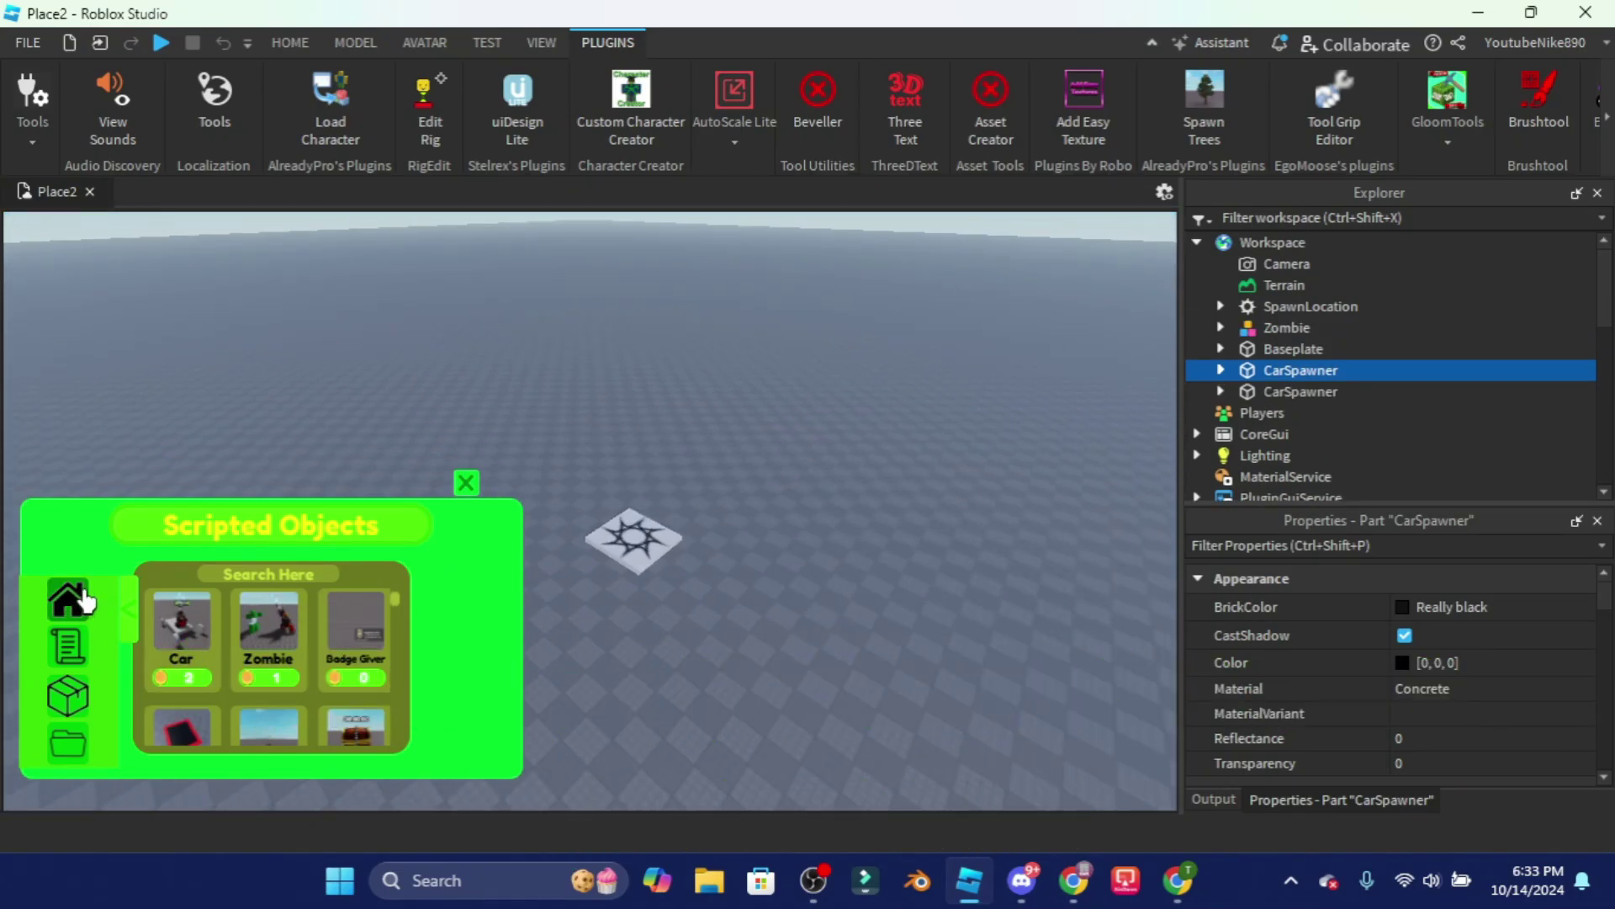
# - Return GloomTools to its home page and fly the camera over to the CarSpawner part
pyautogui.click(49, 595)
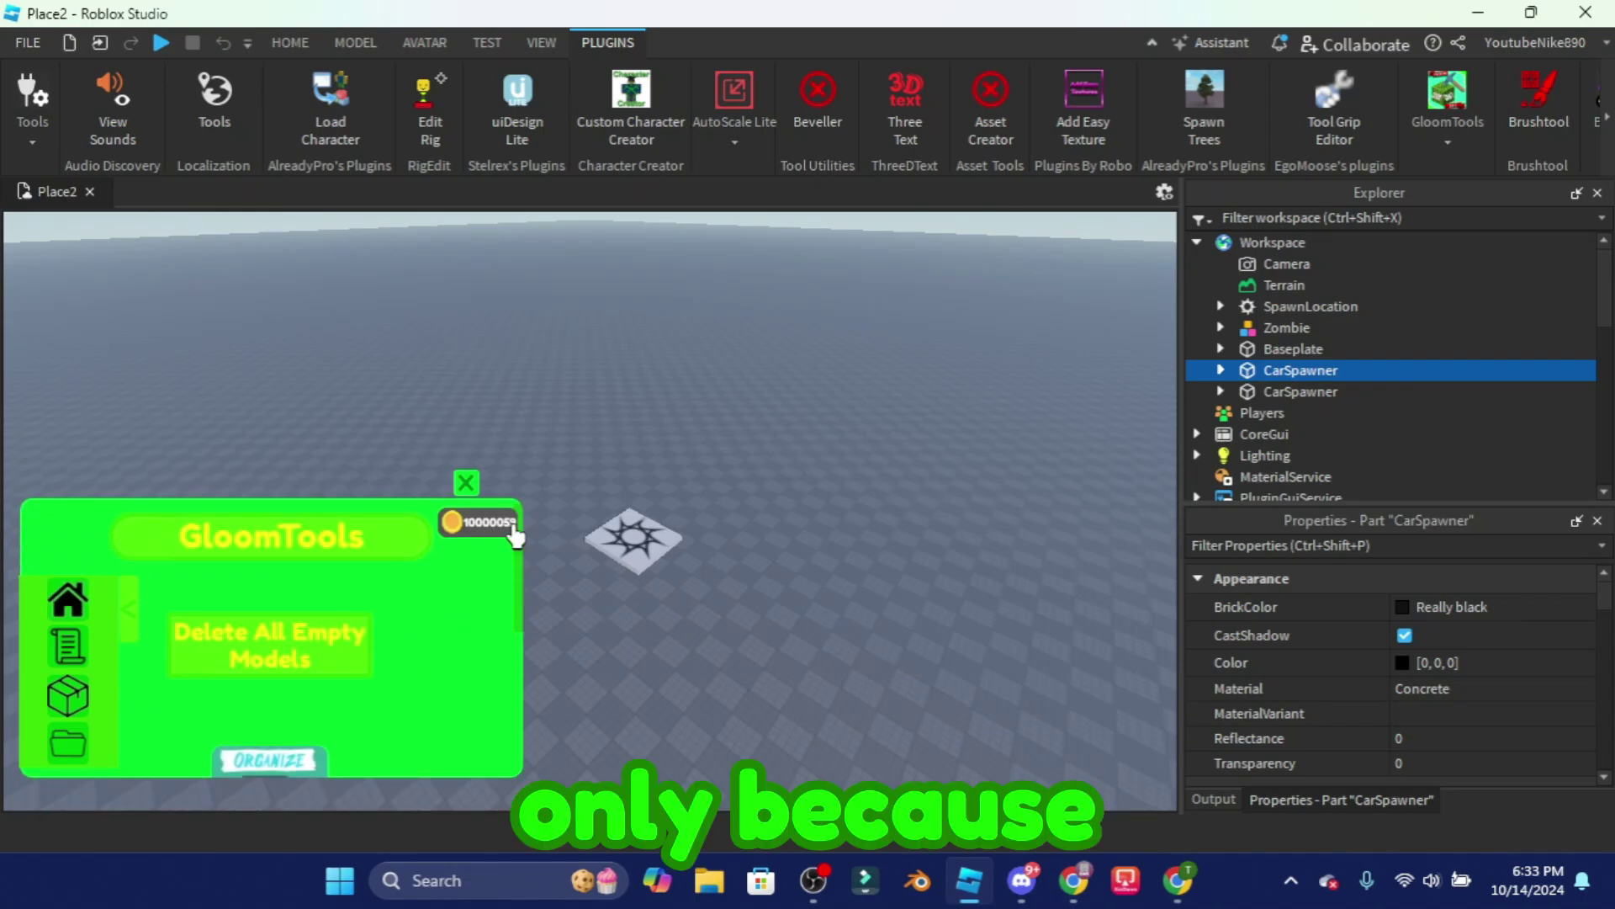
pyautogui.press('w')
pyautogui.press('d')
pyautogui.press('s')
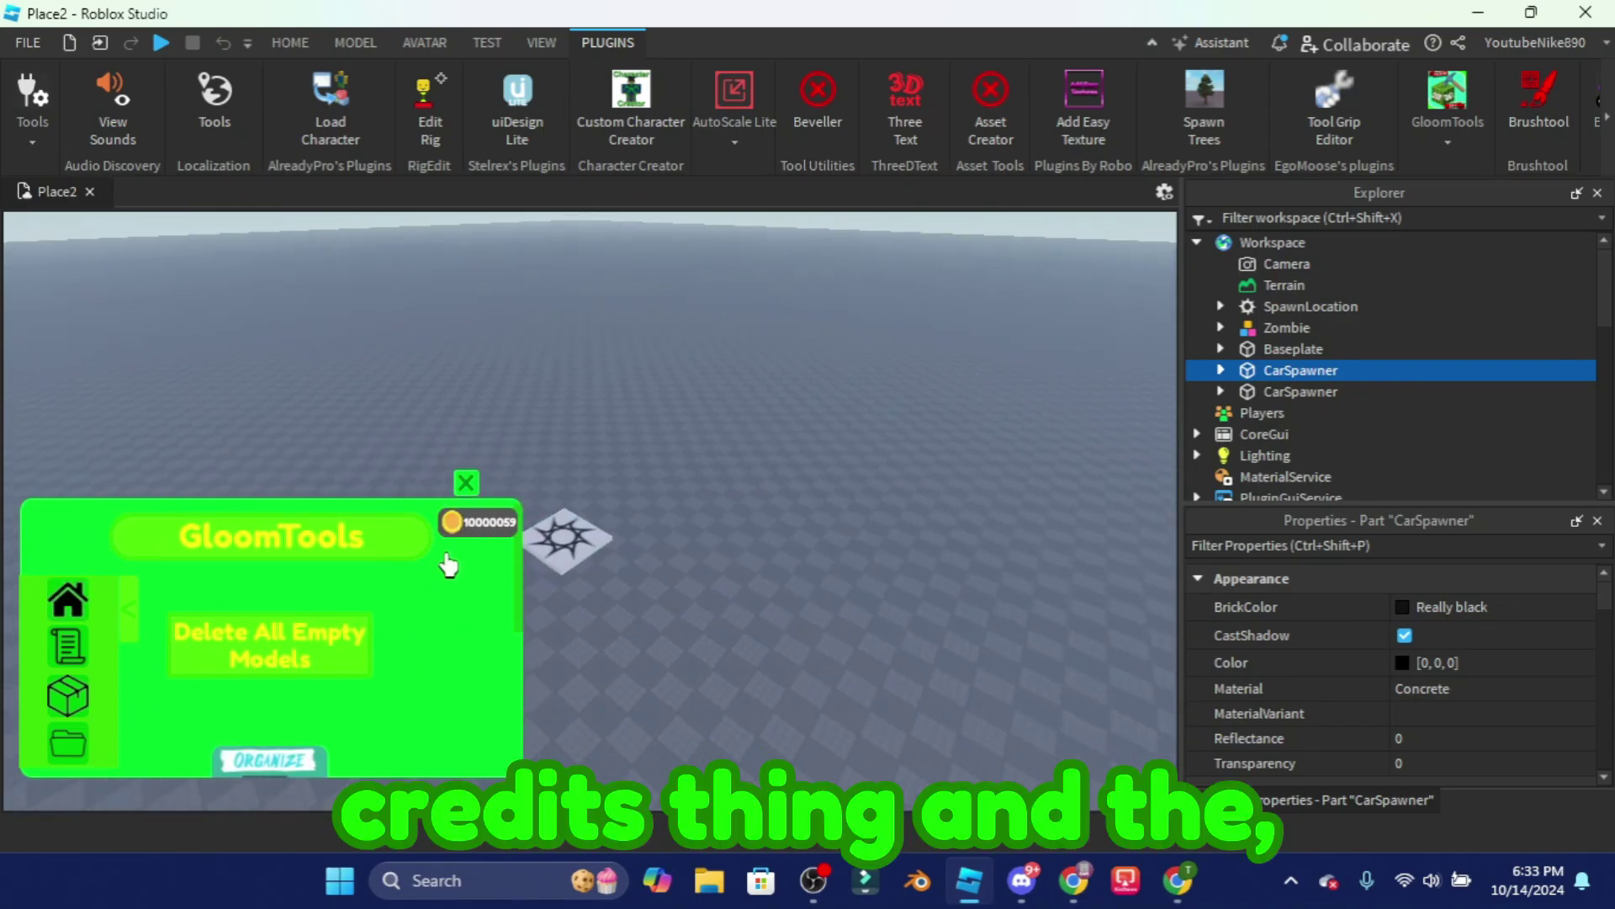
pyautogui.press('a')
pyautogui.press('w')
pyautogui.moveTo(555, 533); pyautogui.dragTo(676, 602, button='right')
pyautogui.press('a')
pyautogui.press('s')
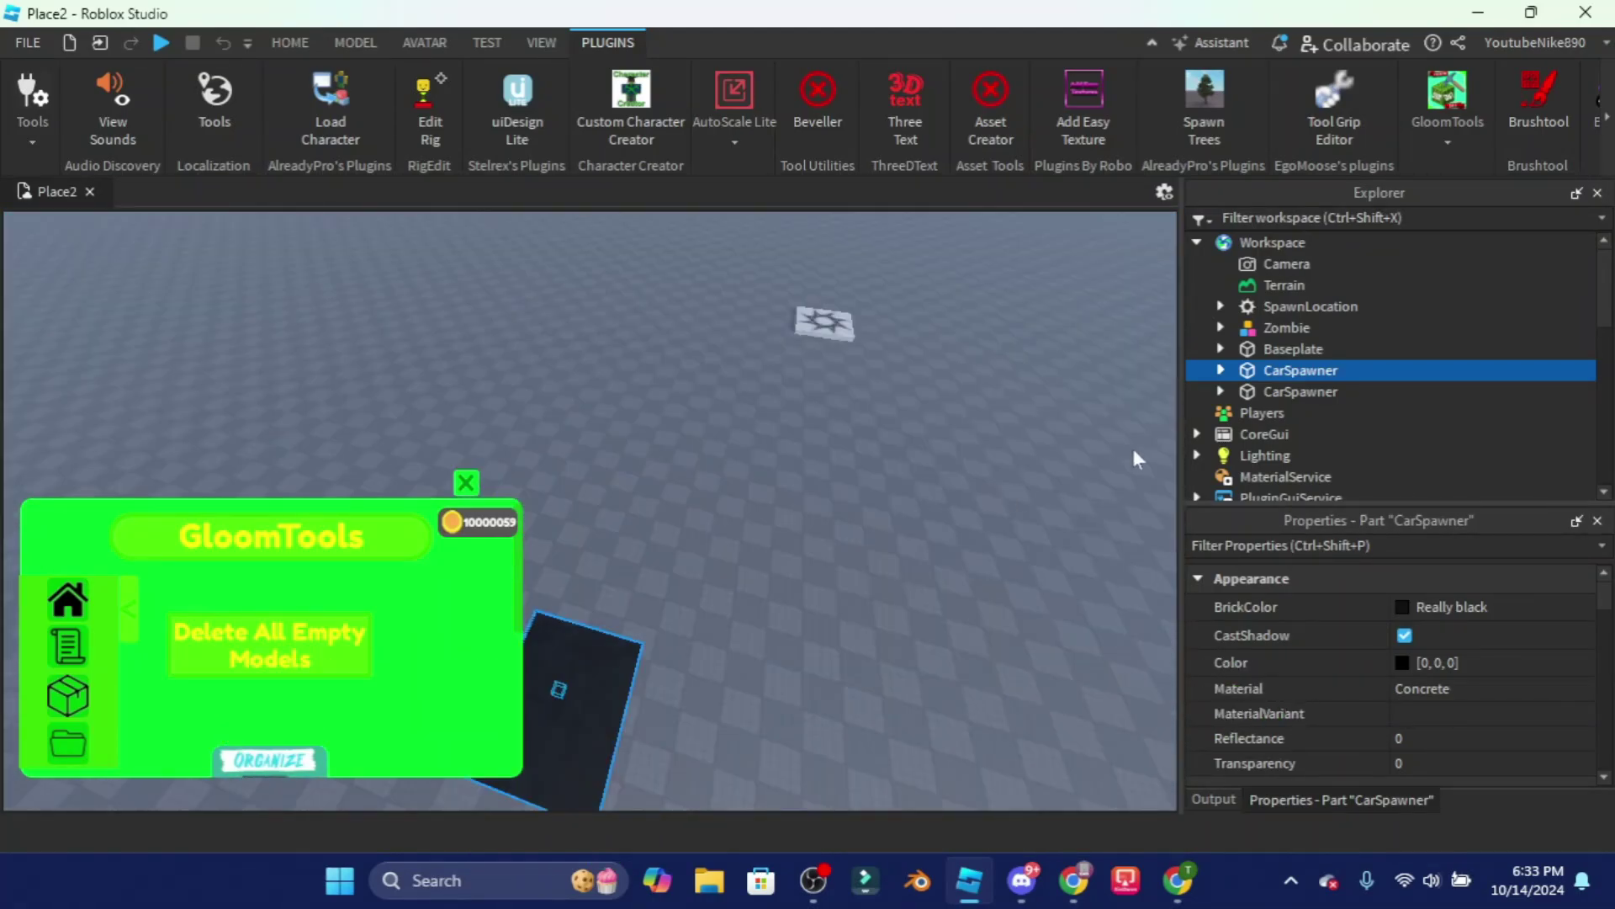
pyautogui.moveTo(1133, 451); pyautogui.dragTo(1136, 471, button='right')
# - Delete the duplicate CarSpawner from Workspace and collapse the GloomTools panel
pyautogui.click(1297, 388)
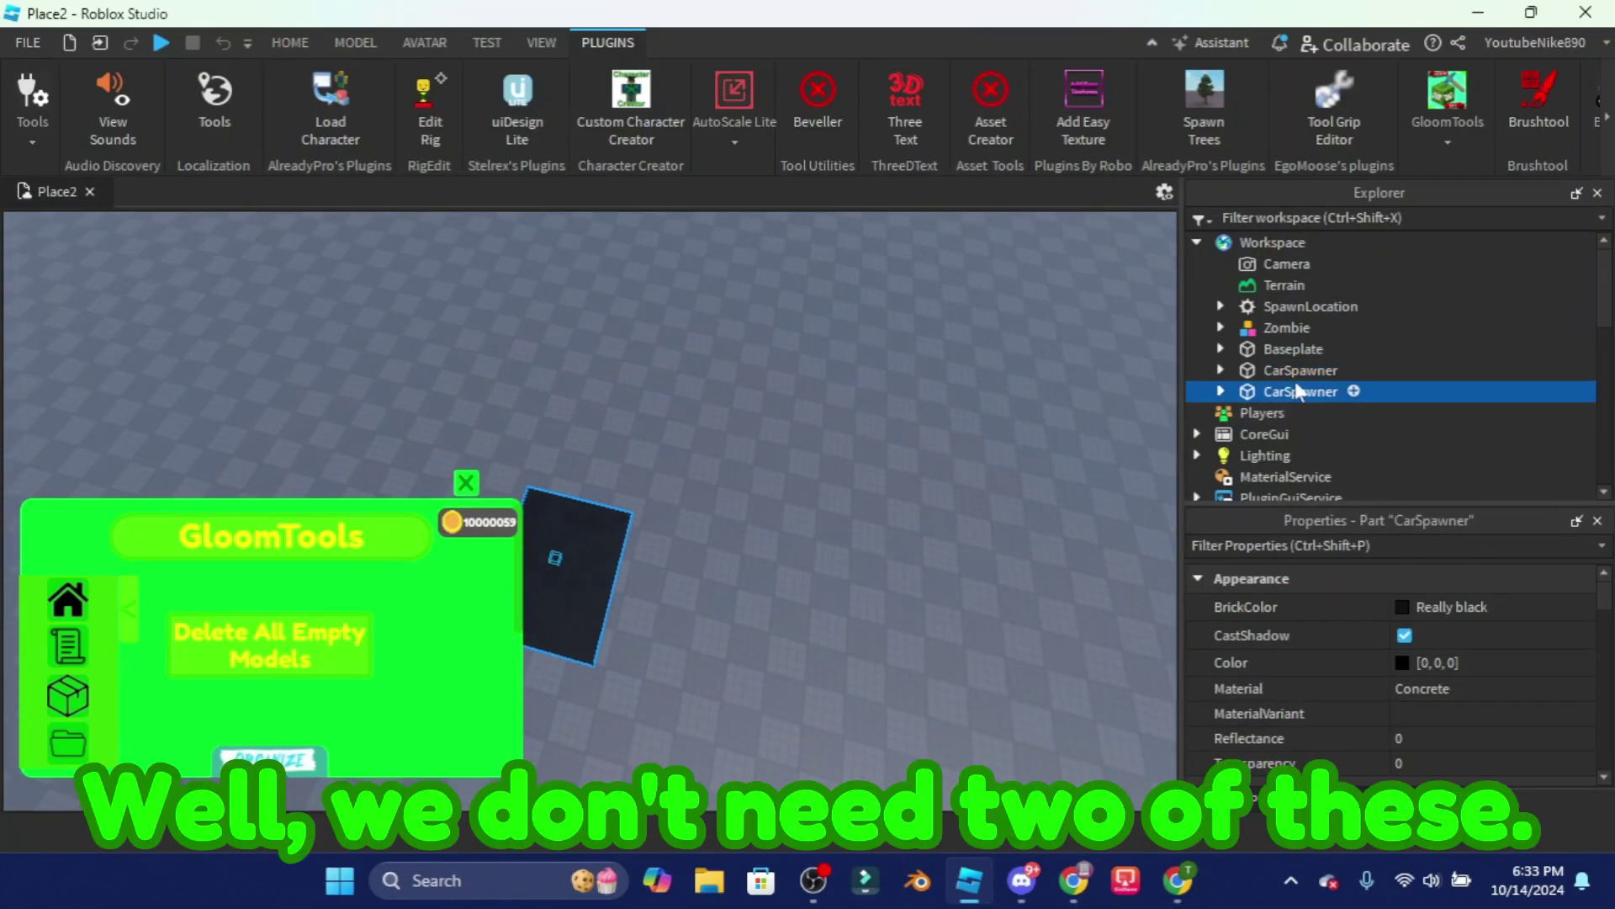
pyautogui.click(1300, 374)
pyautogui.press('Delete')
pyautogui.moveTo(978, 335); pyautogui.dragTo(1117, 330, button='right')
pyautogui.press('a')
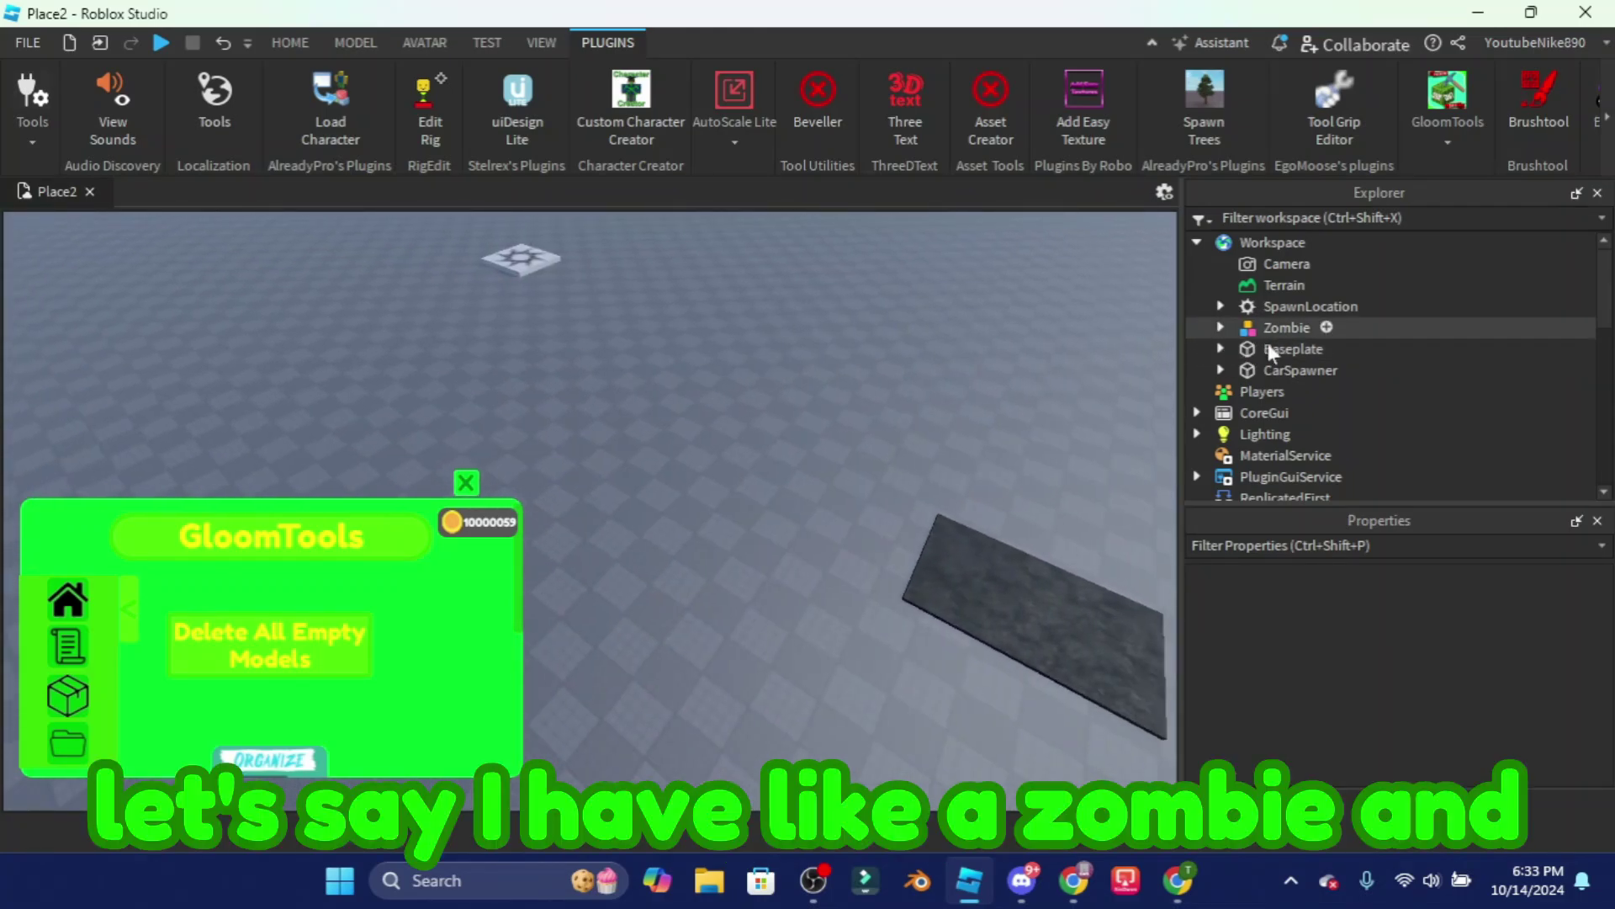
pyautogui.moveTo(761, 521); pyautogui.dragTo(515, 459, button='right')
pyautogui.click(466, 485)
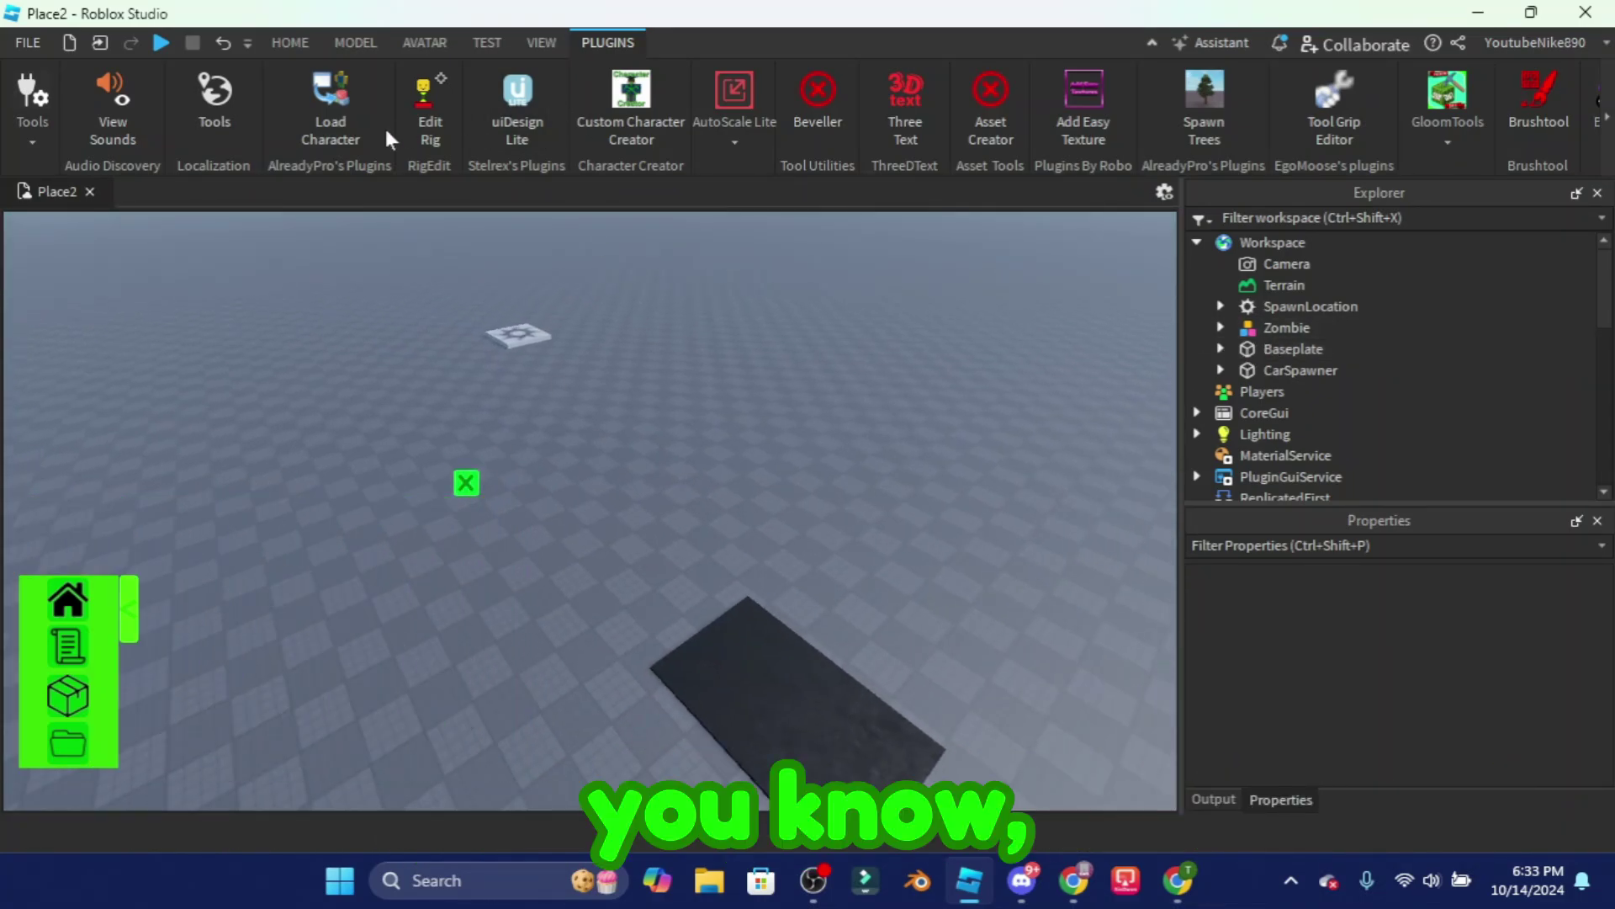
# - Start a play test from the HOME tab and run the avatar around the baseplate
pyautogui.click(290, 42)
pyautogui.click(1014, 91)
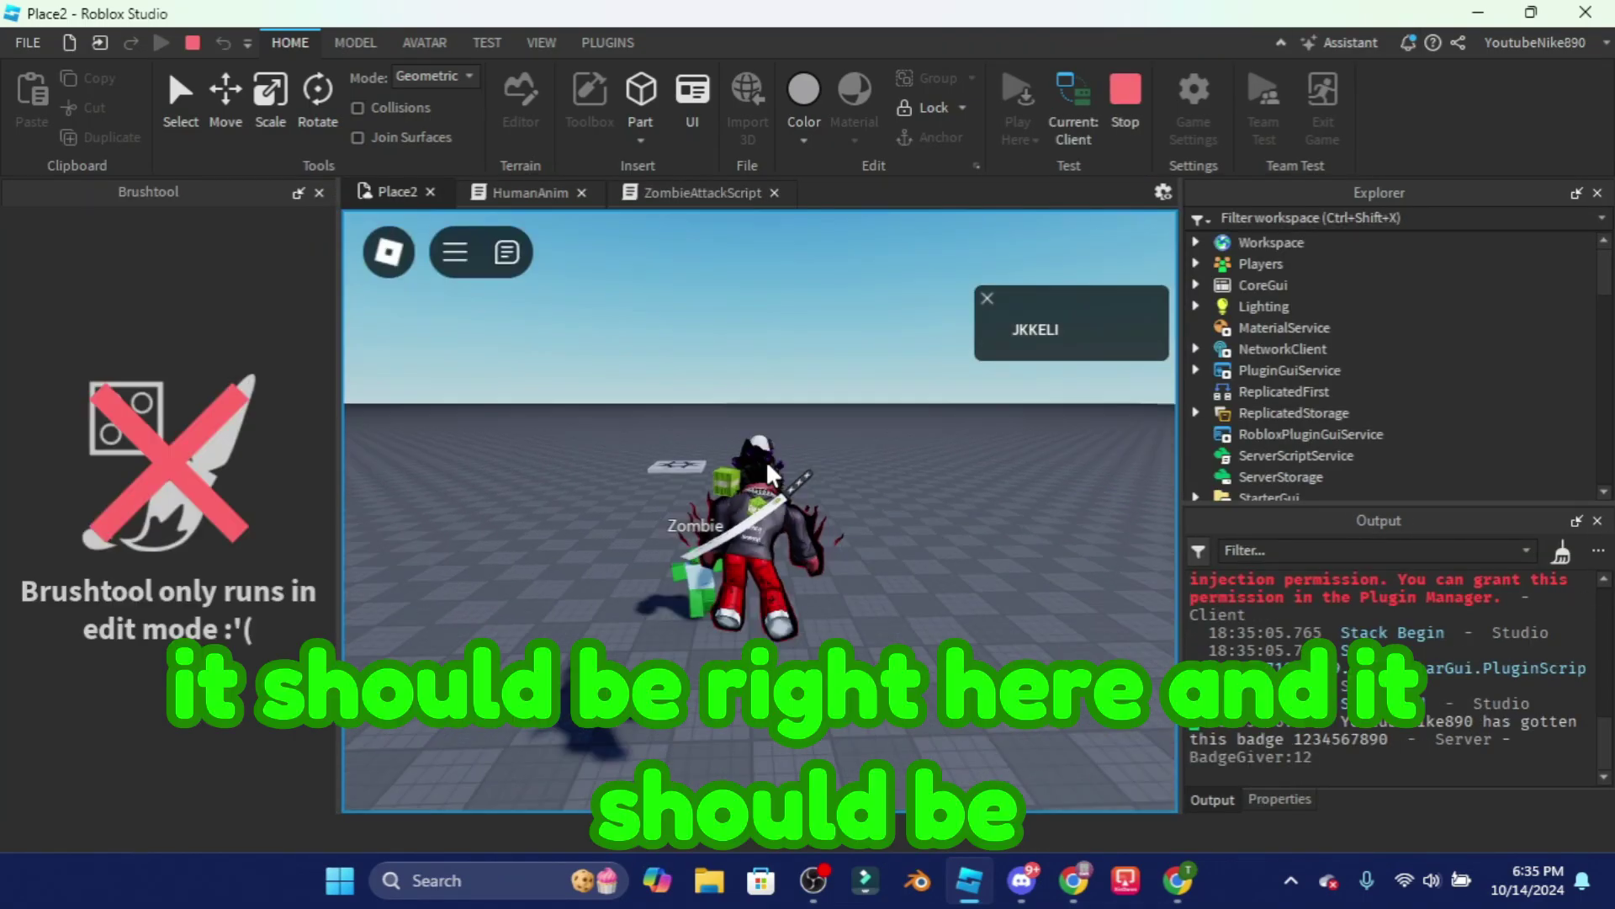
pyautogui.press('s')
pyautogui.moveTo(773, 475); pyautogui.dragTo(767, 464, button='right')
pyautogui.press('w')
# - Walk the avatar to the white car, sit in it and drive off steering left
pyautogui.press('w')
pyautogui.press('w')
pyautogui.press('space')
pyautogui.press('w')
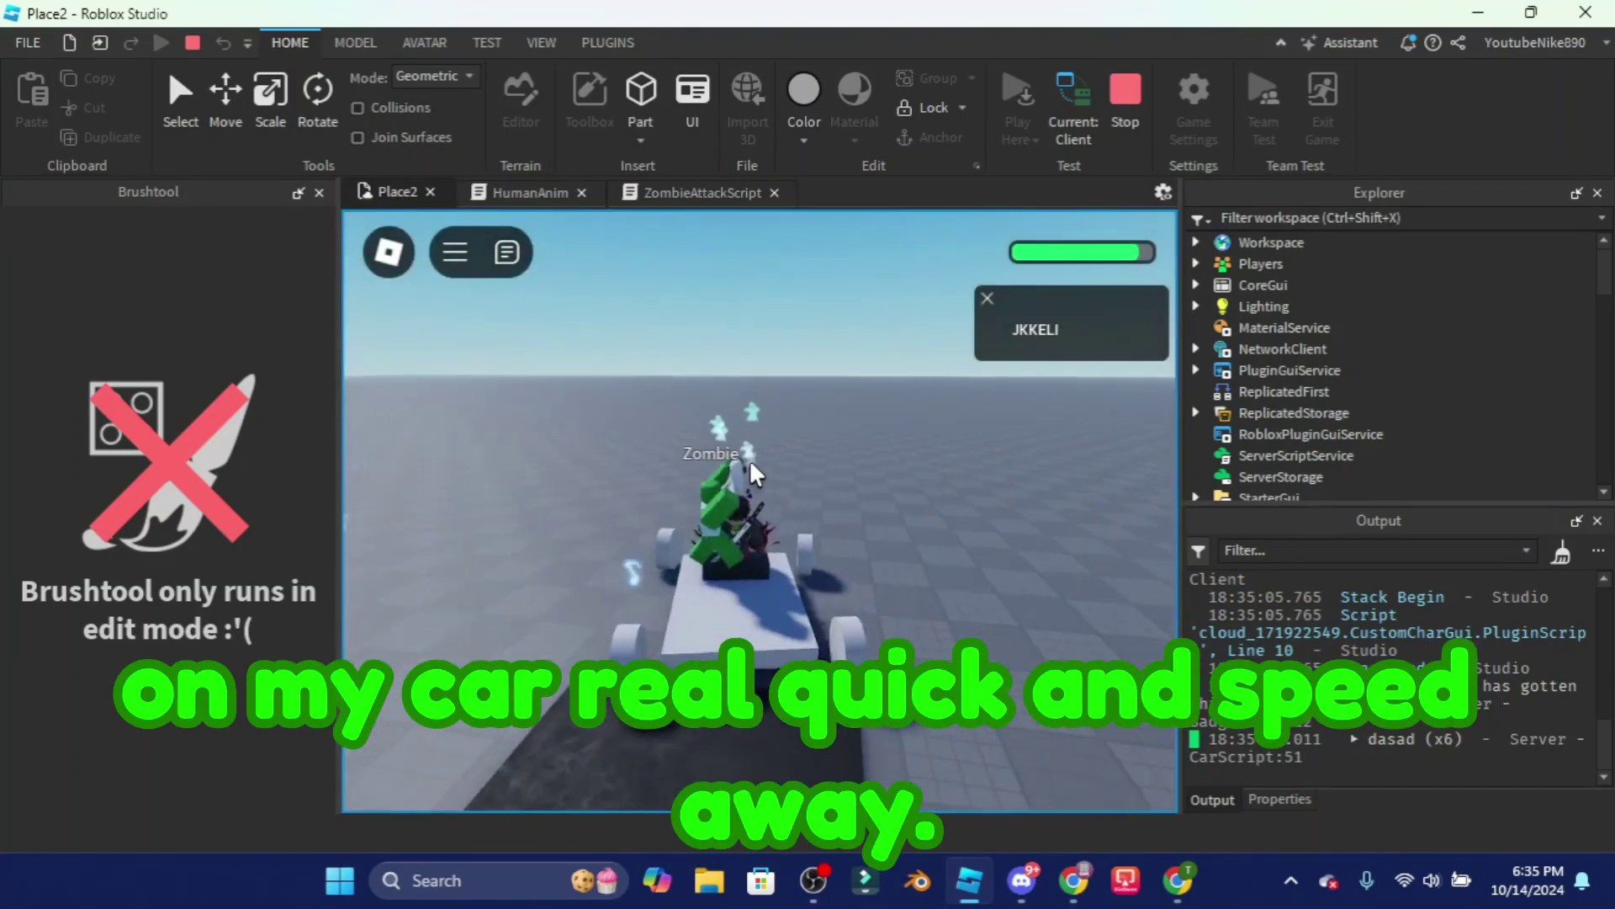
pyautogui.press('w')
pyautogui.press('a')
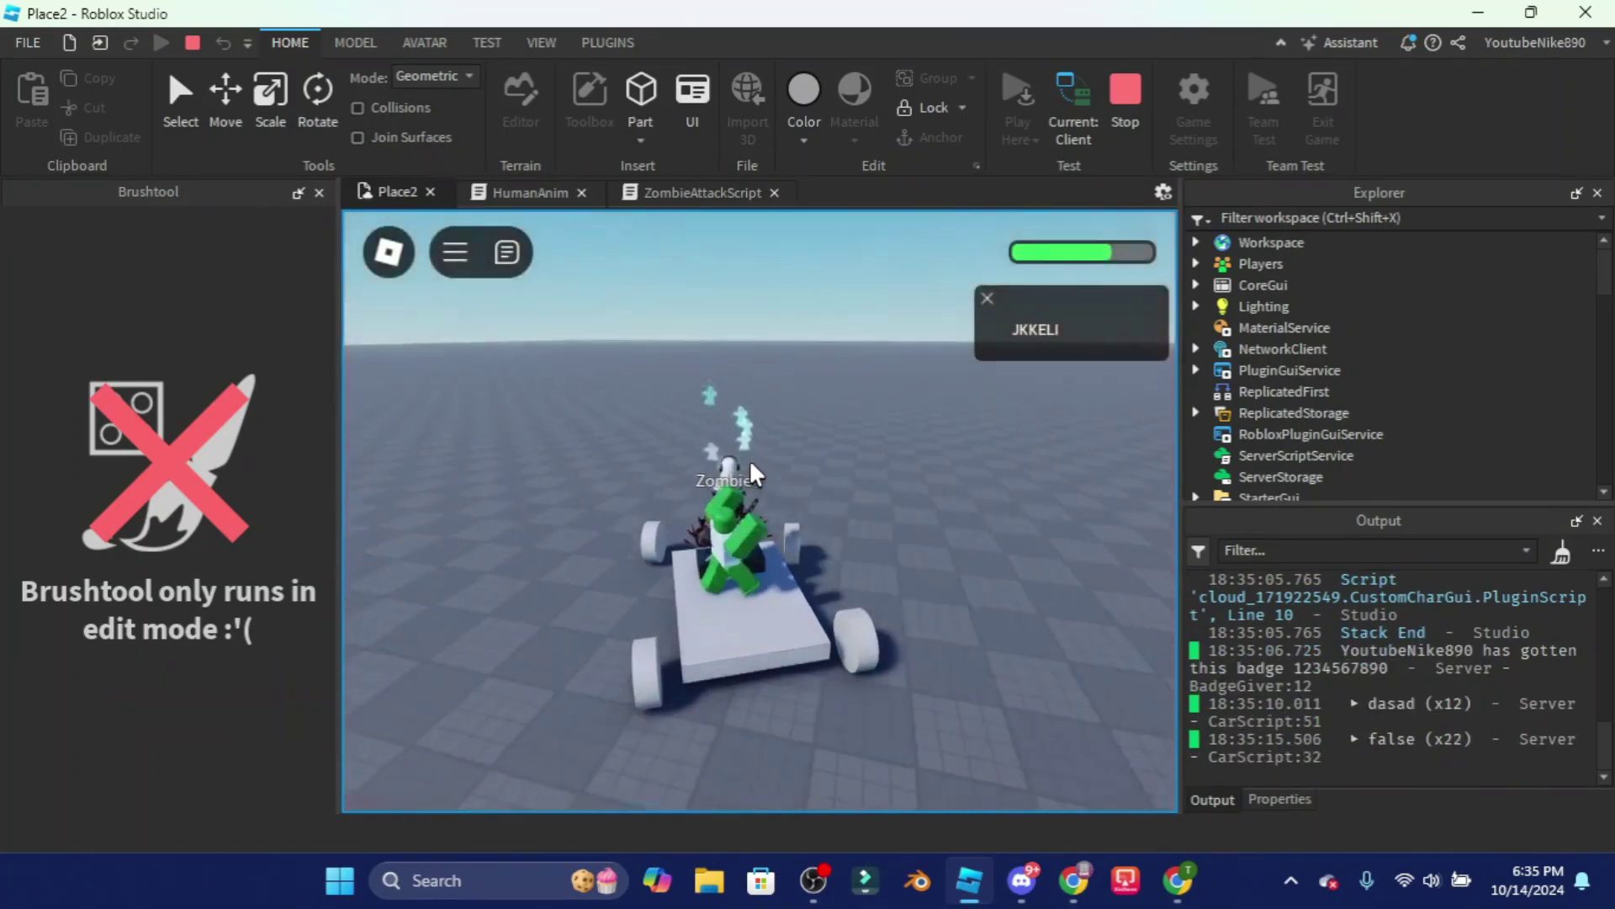
pyautogui.press('w')
pyautogui.press('a')
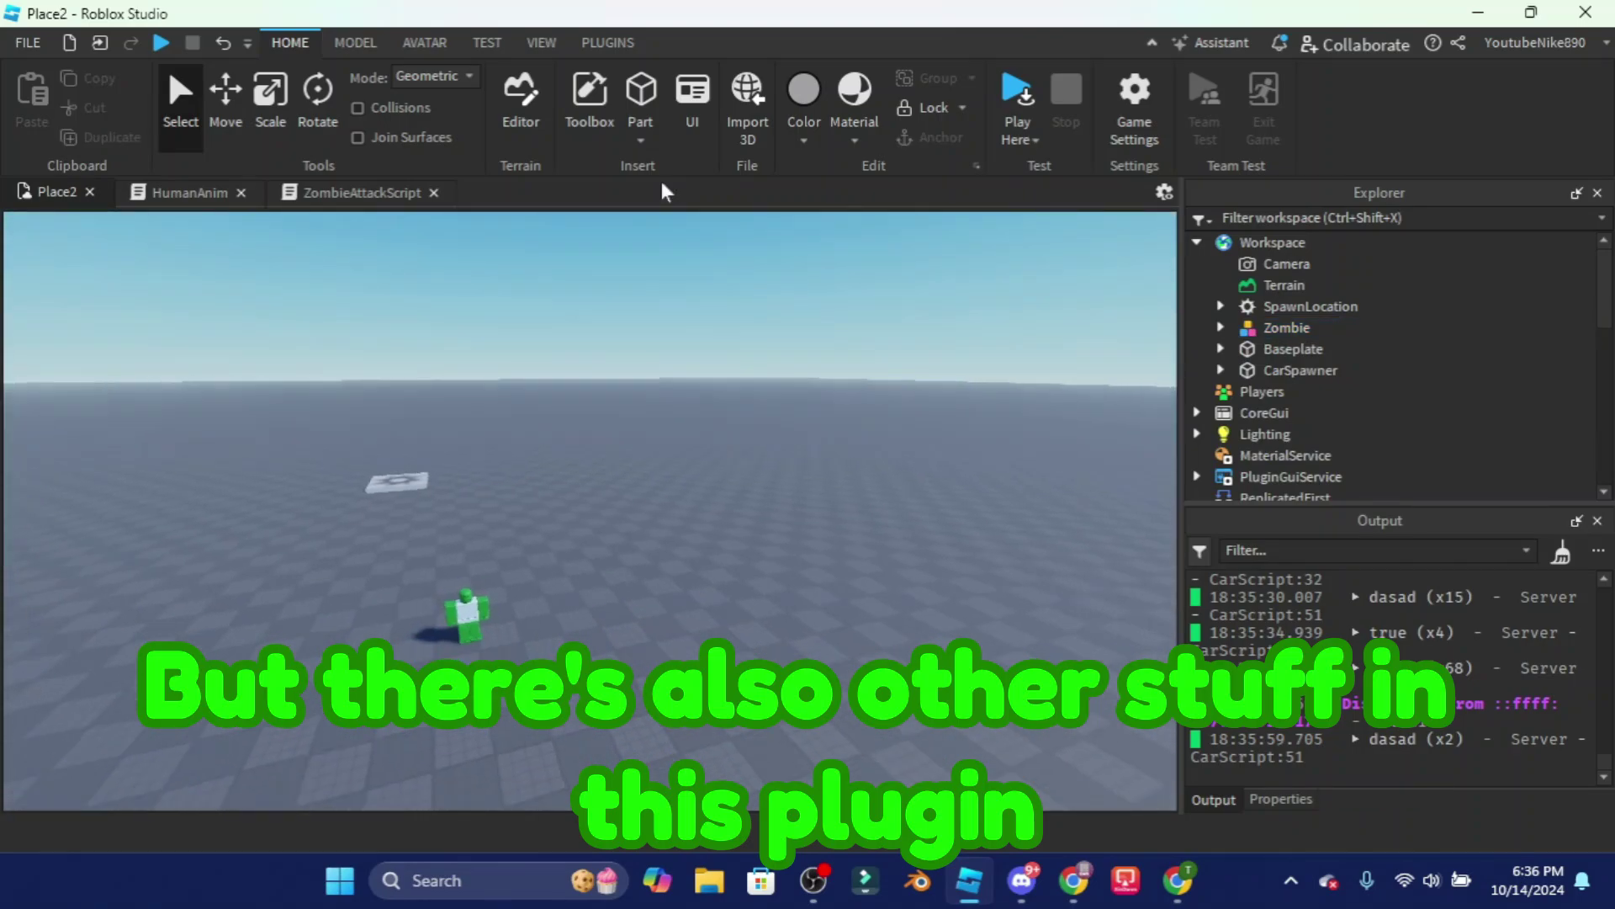
# - Reopen GloomTools from the Plugins tab on its Scripted Objects catalogue
pyautogui.click(608, 42)
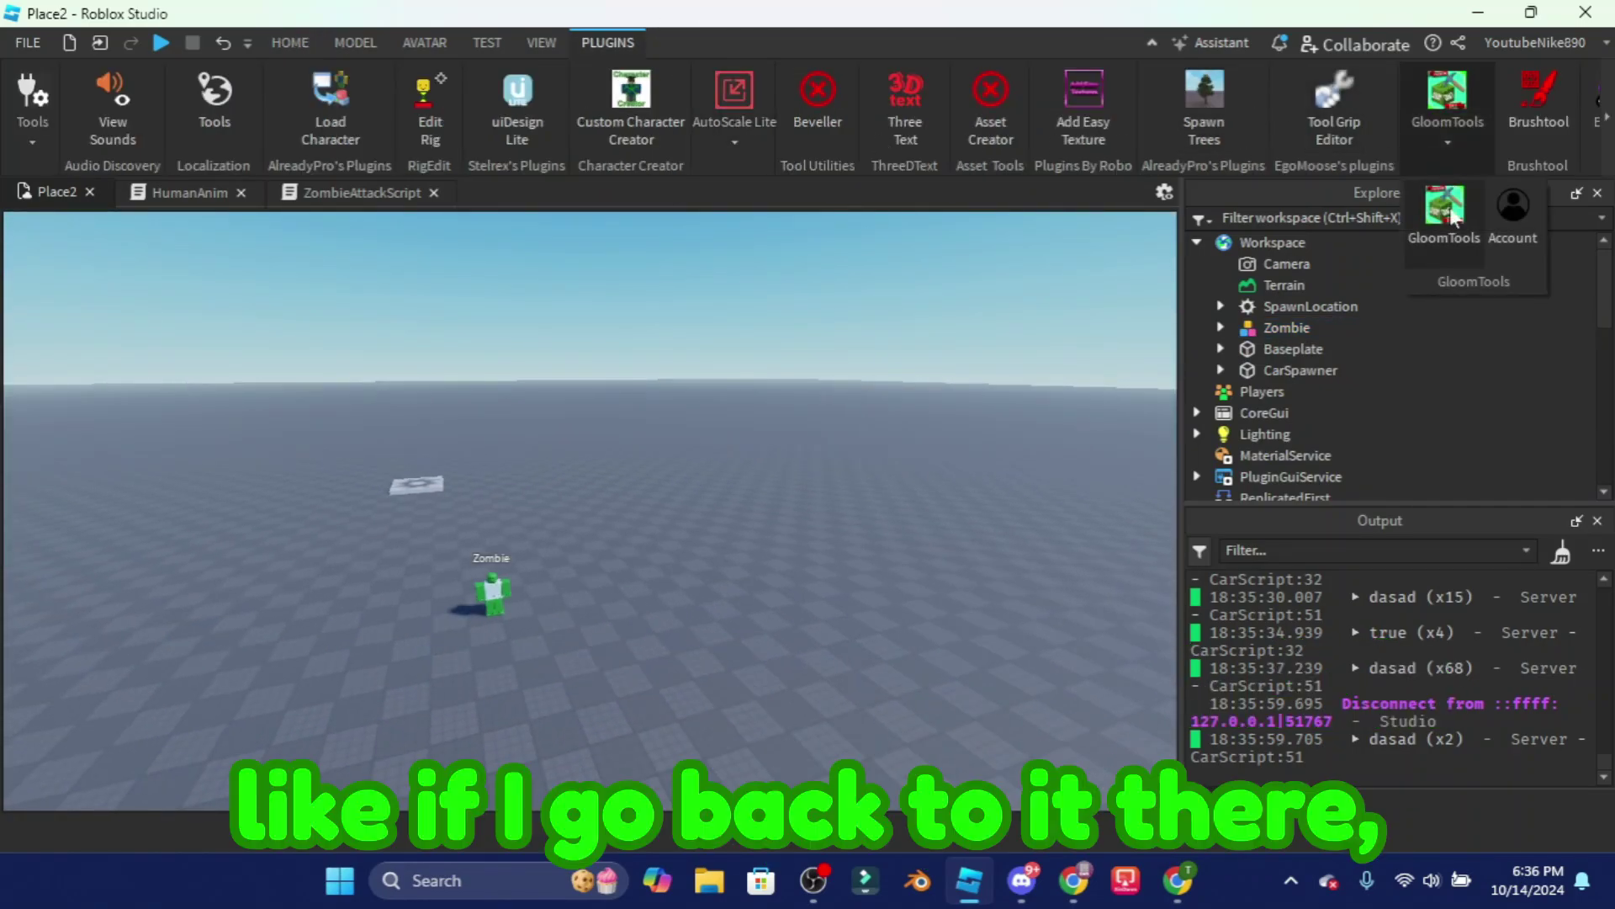
pyautogui.click(1447, 211)
pyautogui.click(68, 648)
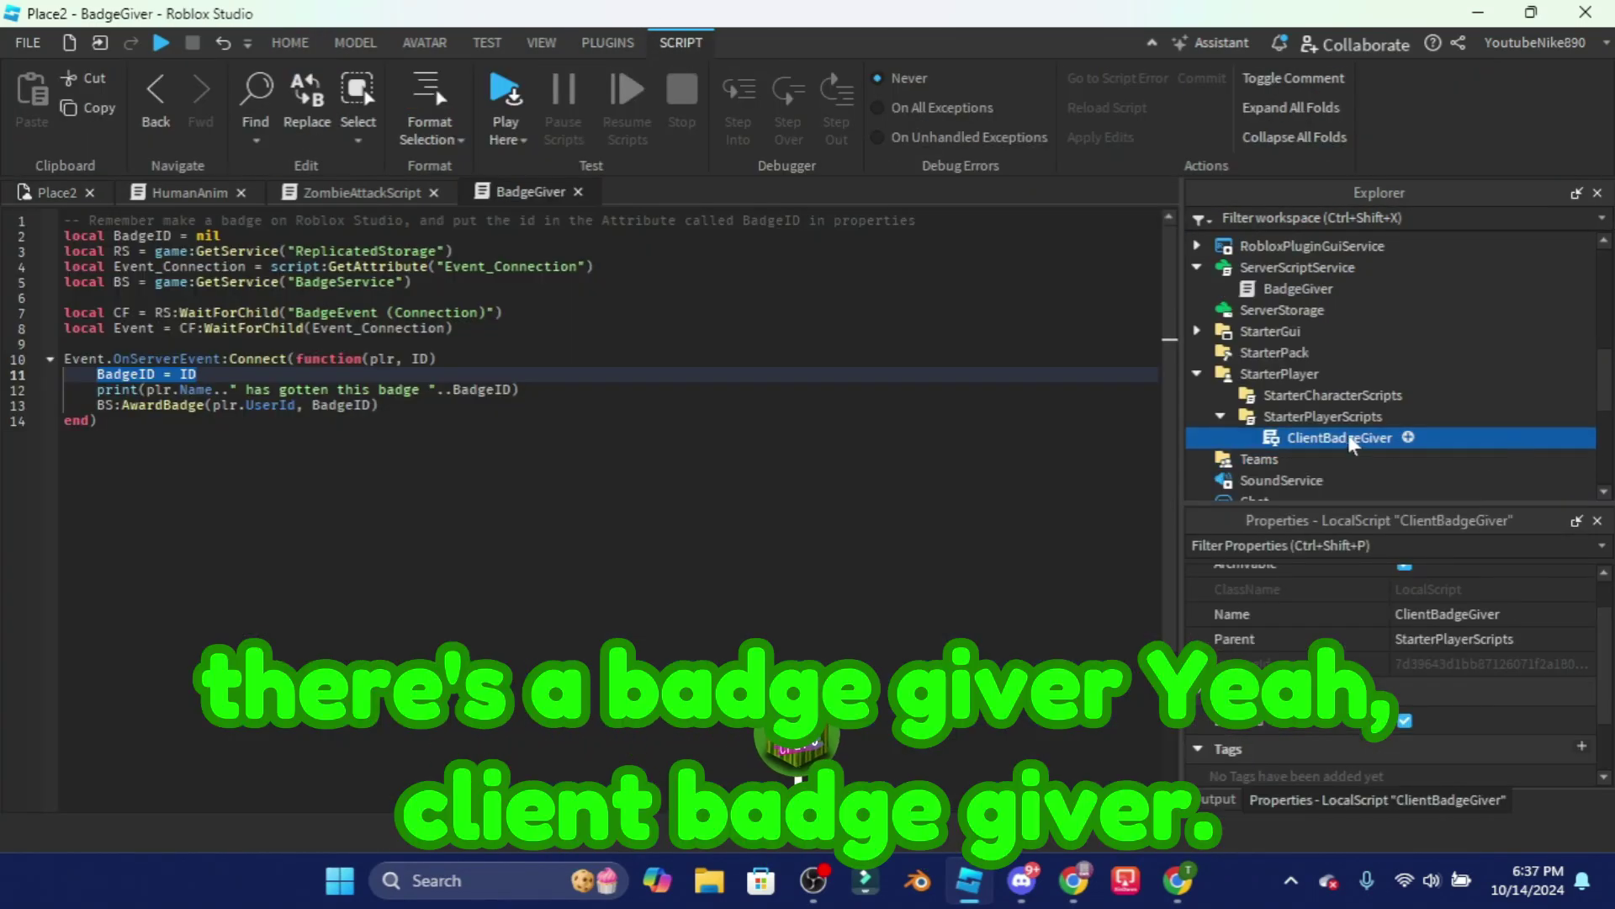
pyautogui.doubleClick(1340, 438)
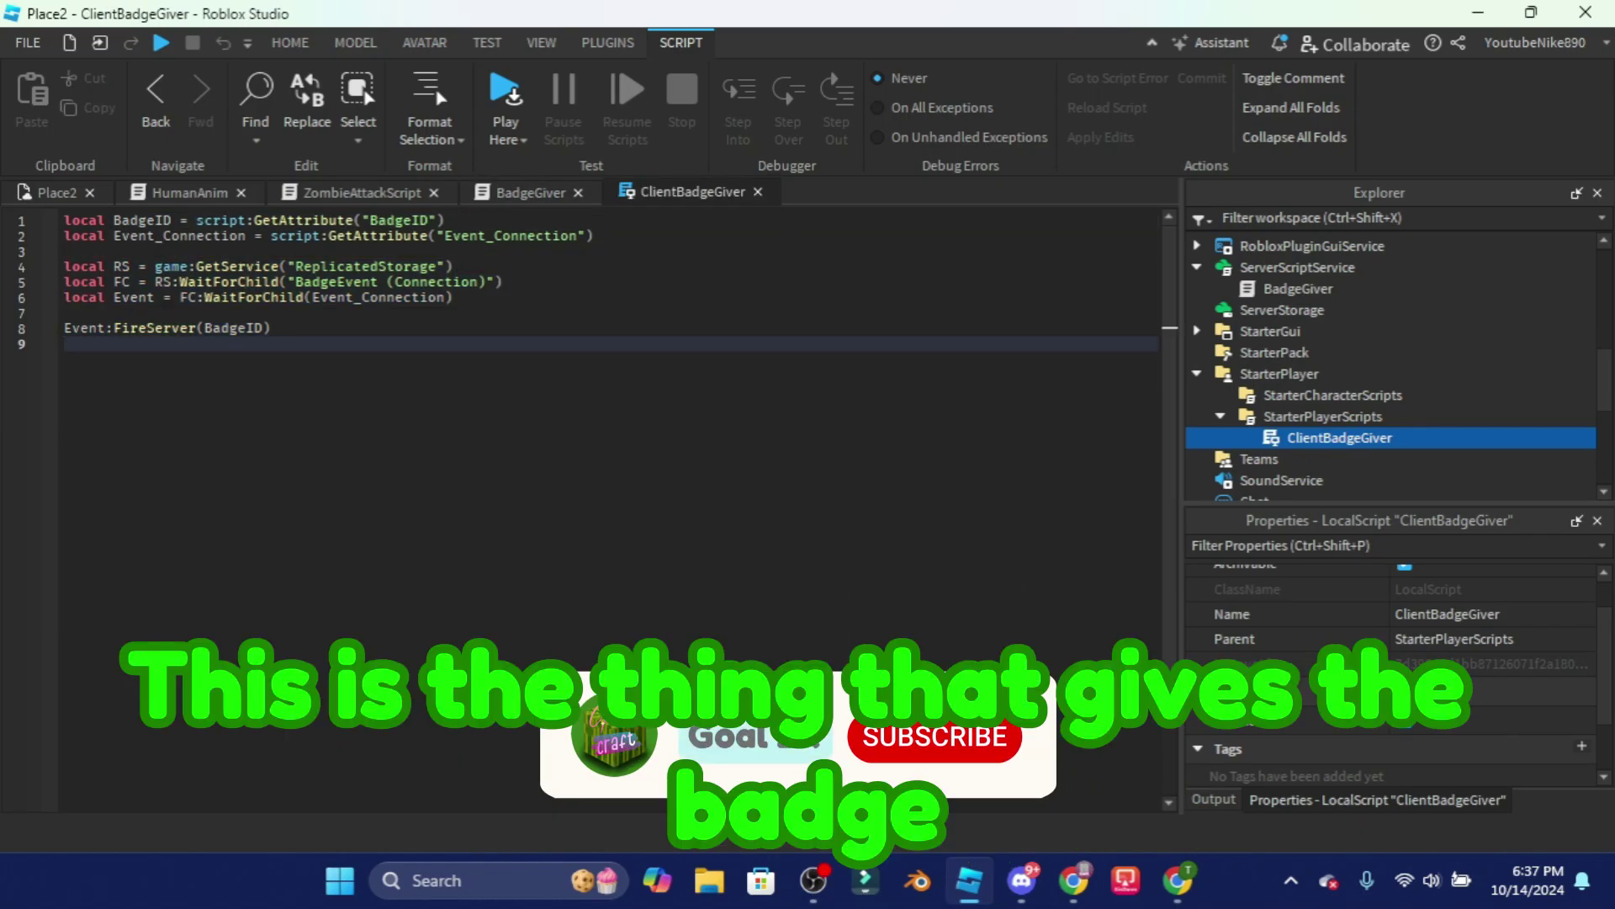
pyautogui.scroll(-4, 1430, 724)
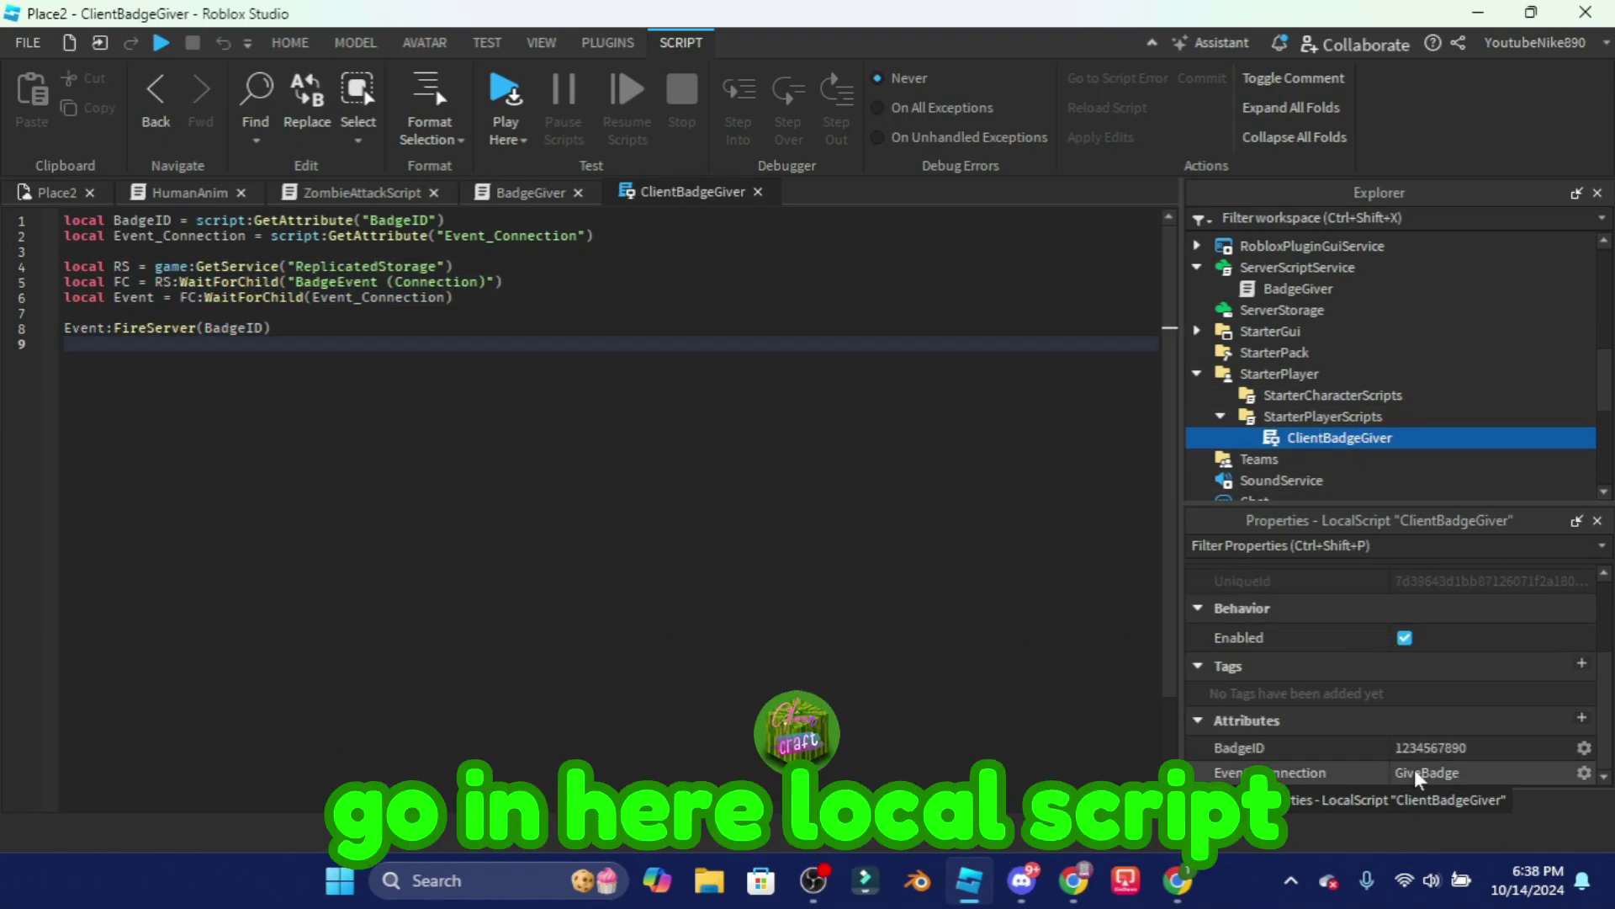
pyautogui.click(1474, 750)
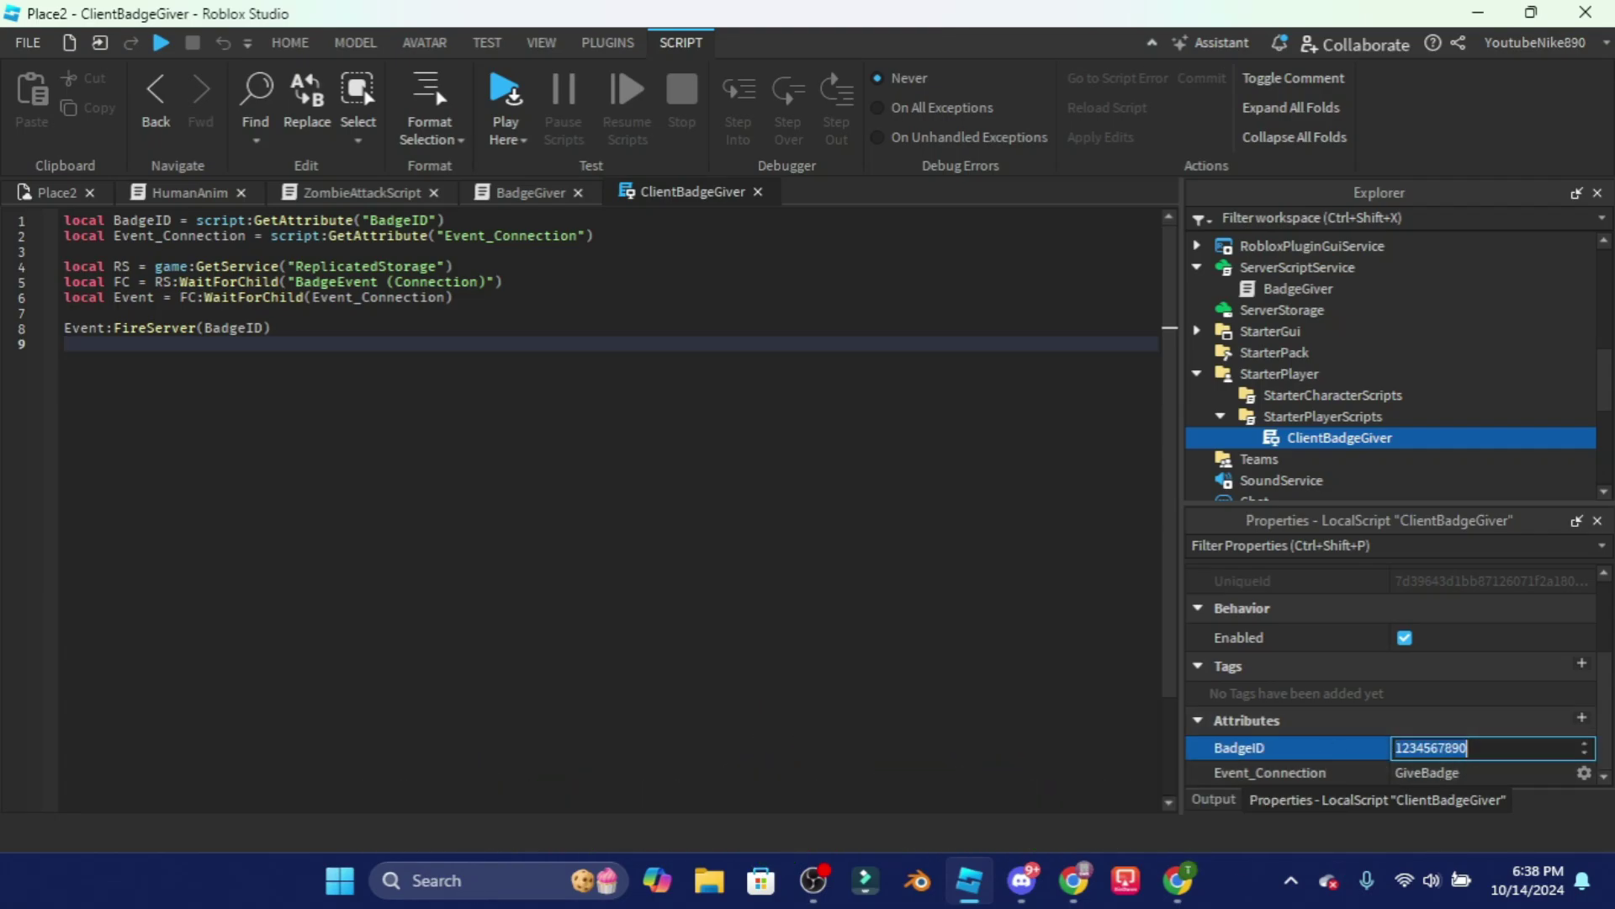
pyautogui.click(50, 192)
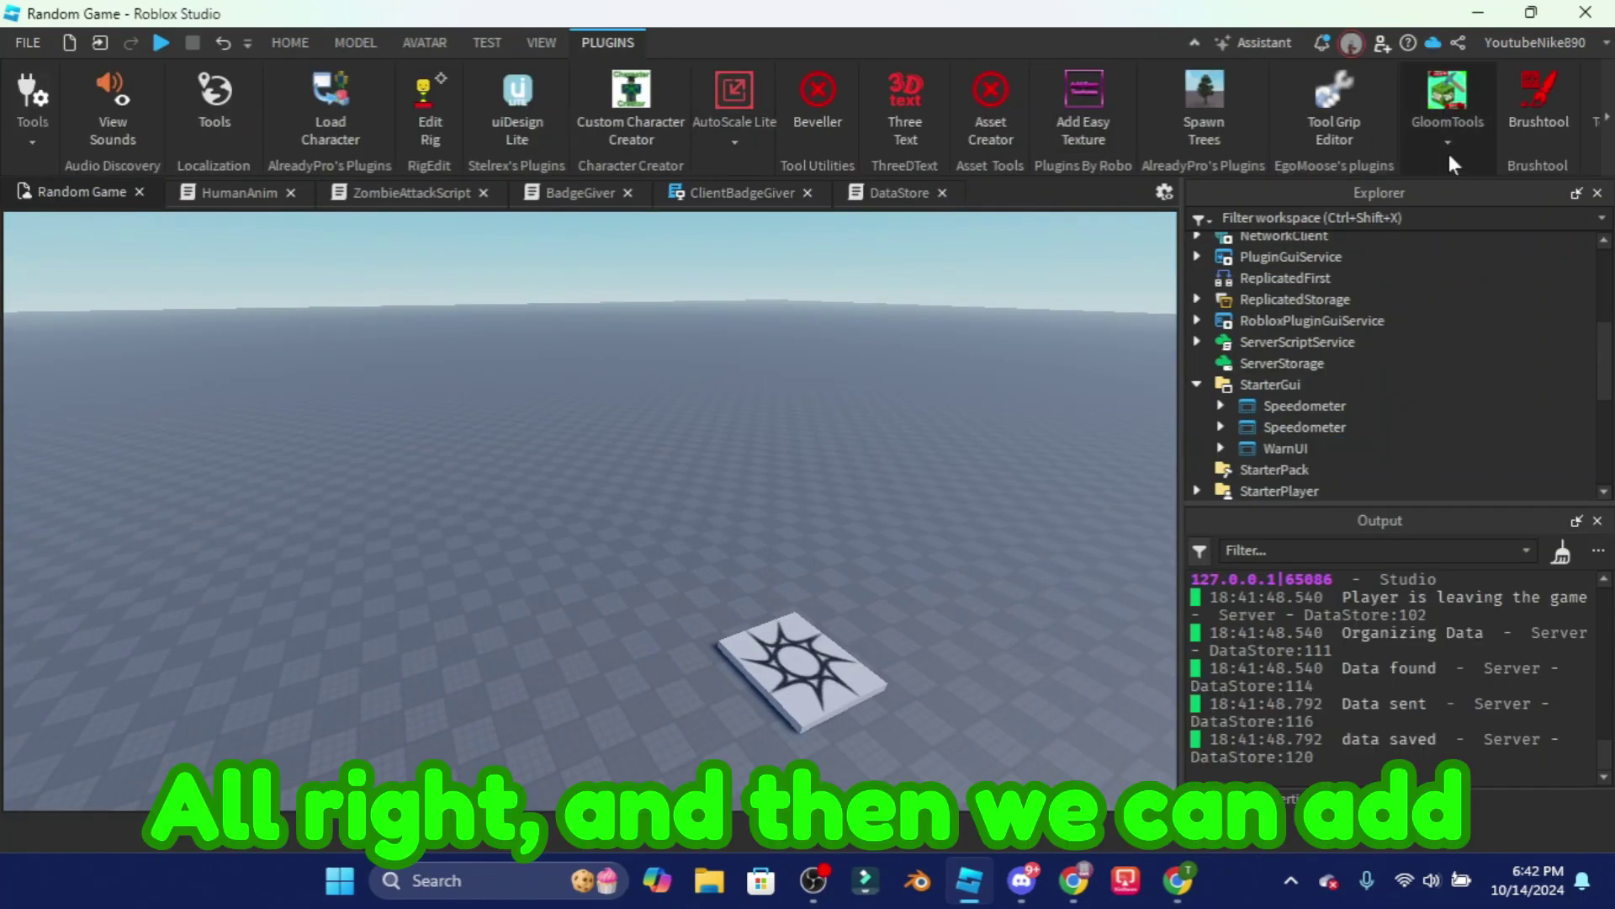
# - Launch GloomTools in Random Game and open its Scripted Objects catalogue
pyautogui.click(1465, 240)
pyautogui.click(1456, 141)
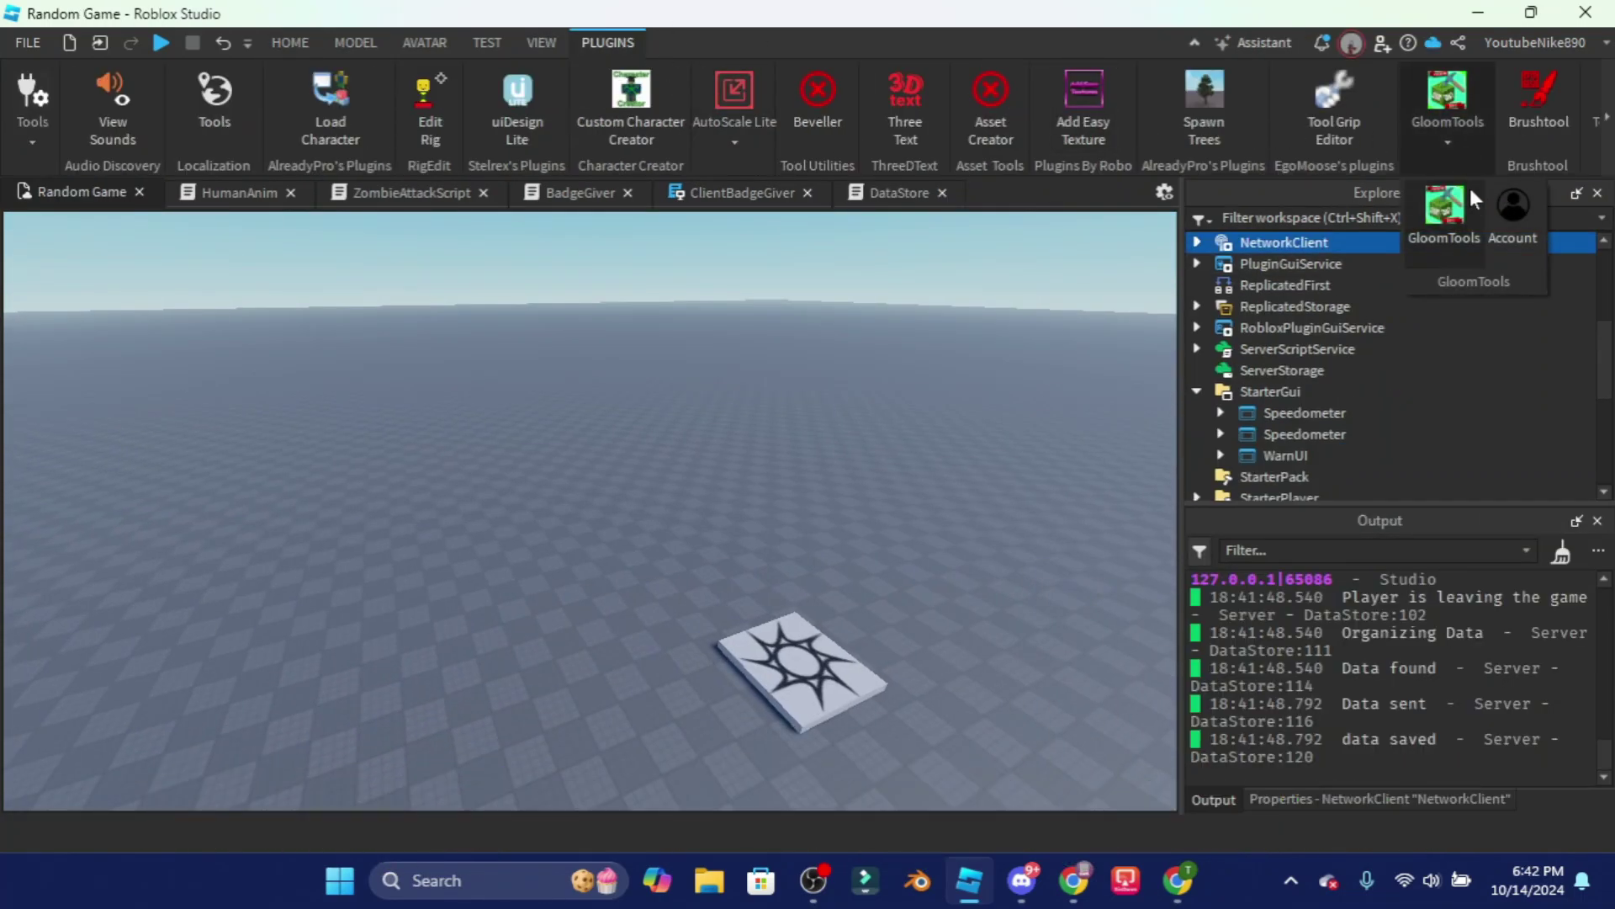
pyautogui.click(1463, 202)
pyautogui.click(38, 630)
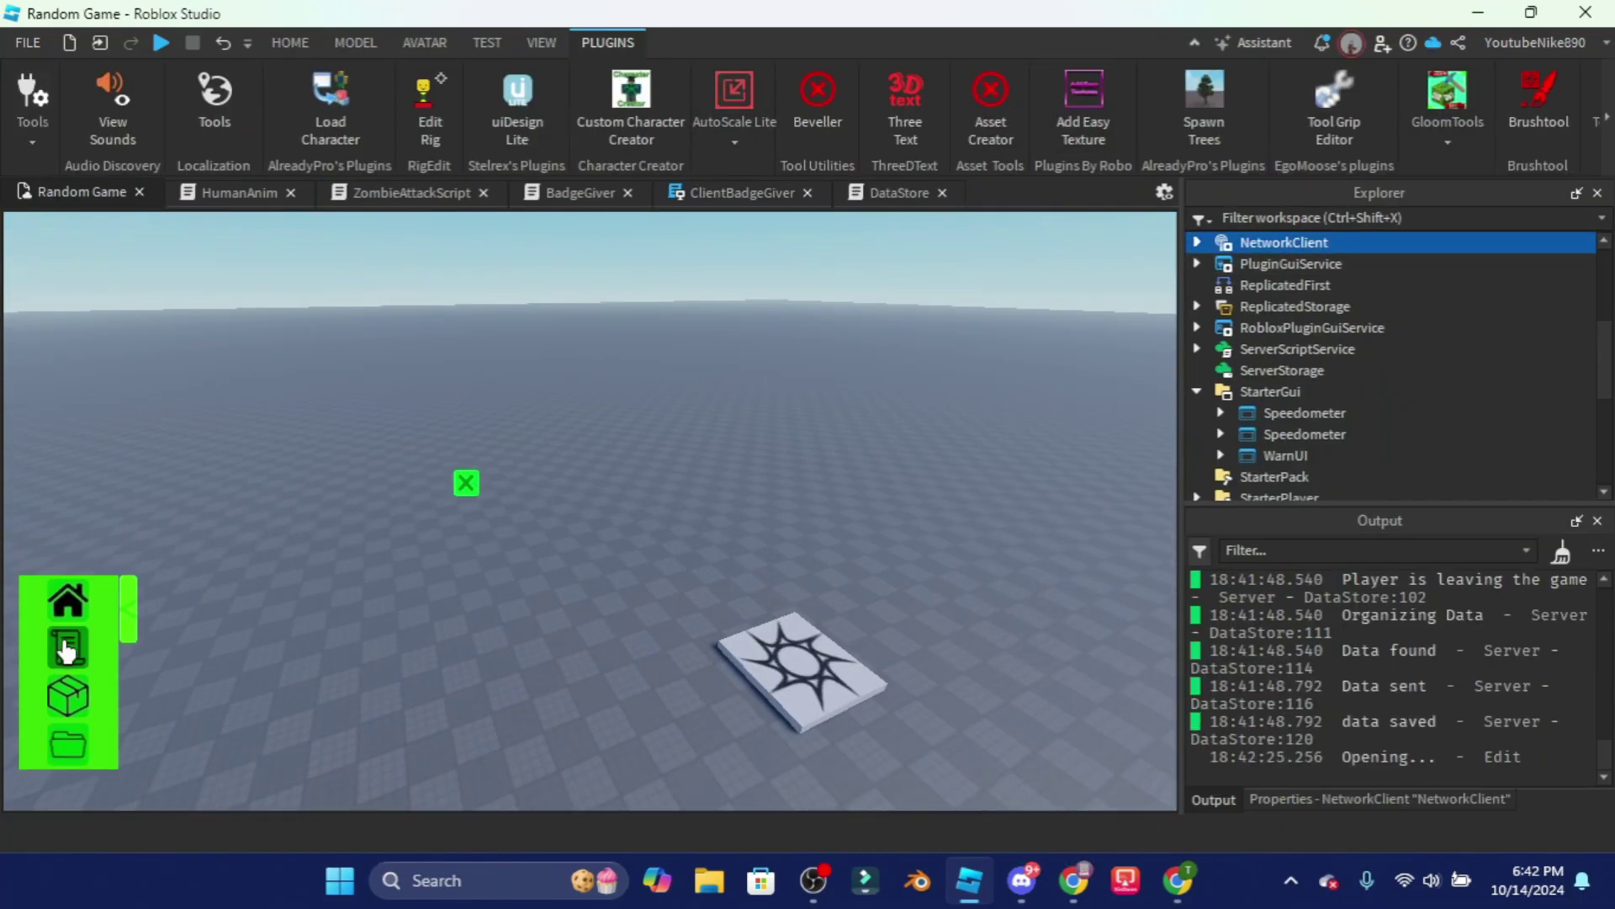
pyautogui.click(68, 653)
# - Buy the View Model into Random Game, close the panel and start a play test
pyautogui.scroll(-2, 346, 683)
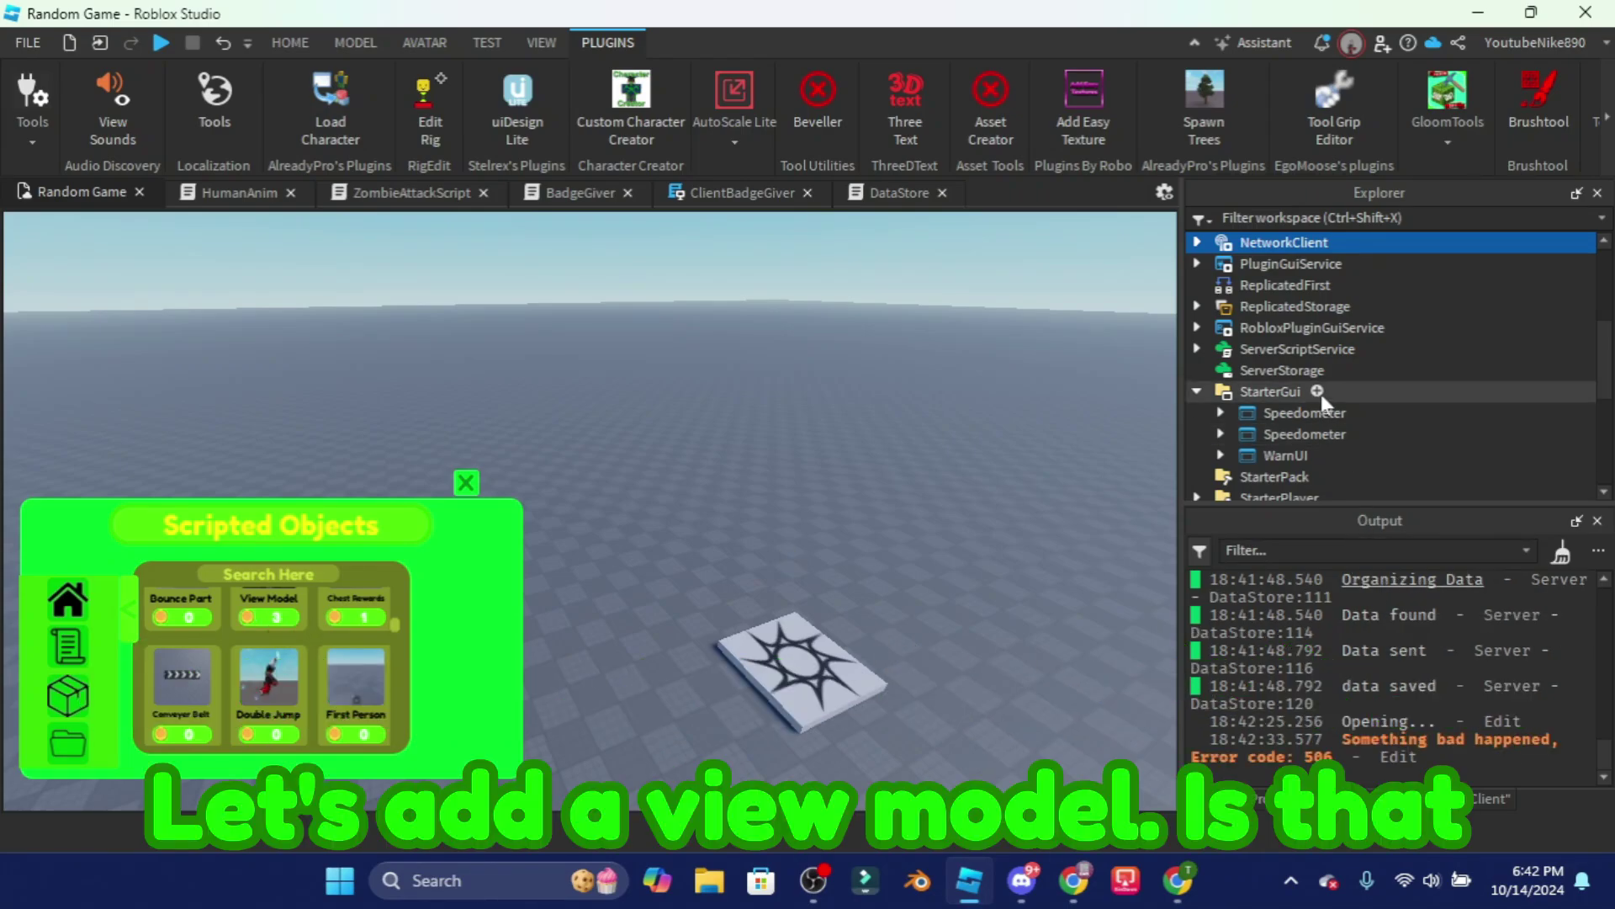
pyautogui.scroll(3, 1368, 446)
pyautogui.scroll(1, 1356, 418)
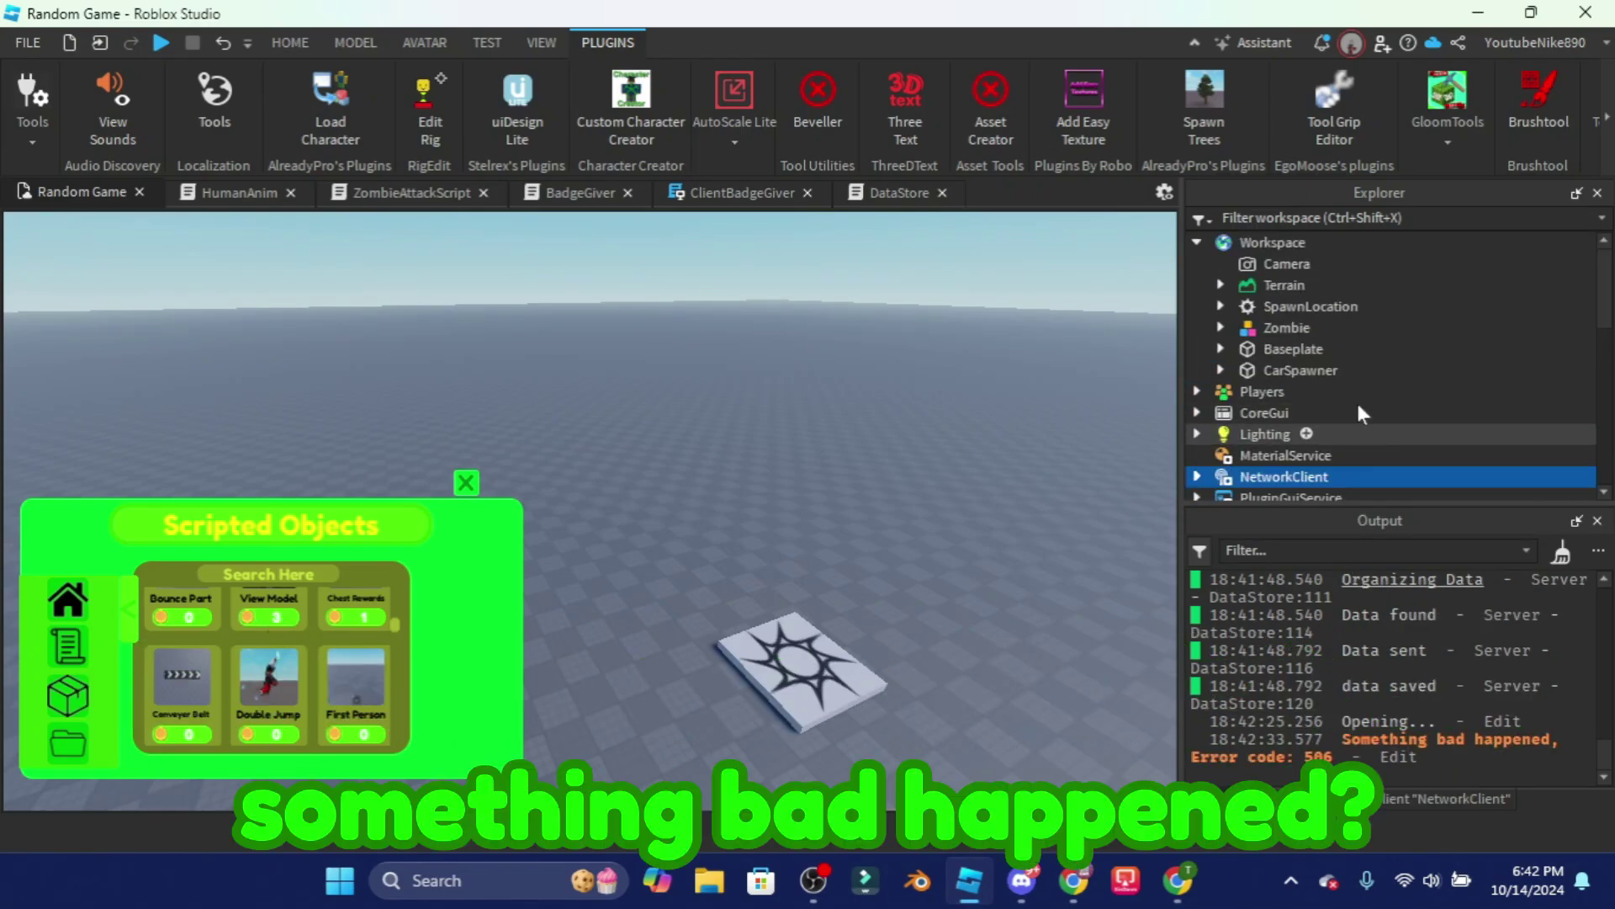
pyautogui.scroll(-10, 1265, 438)
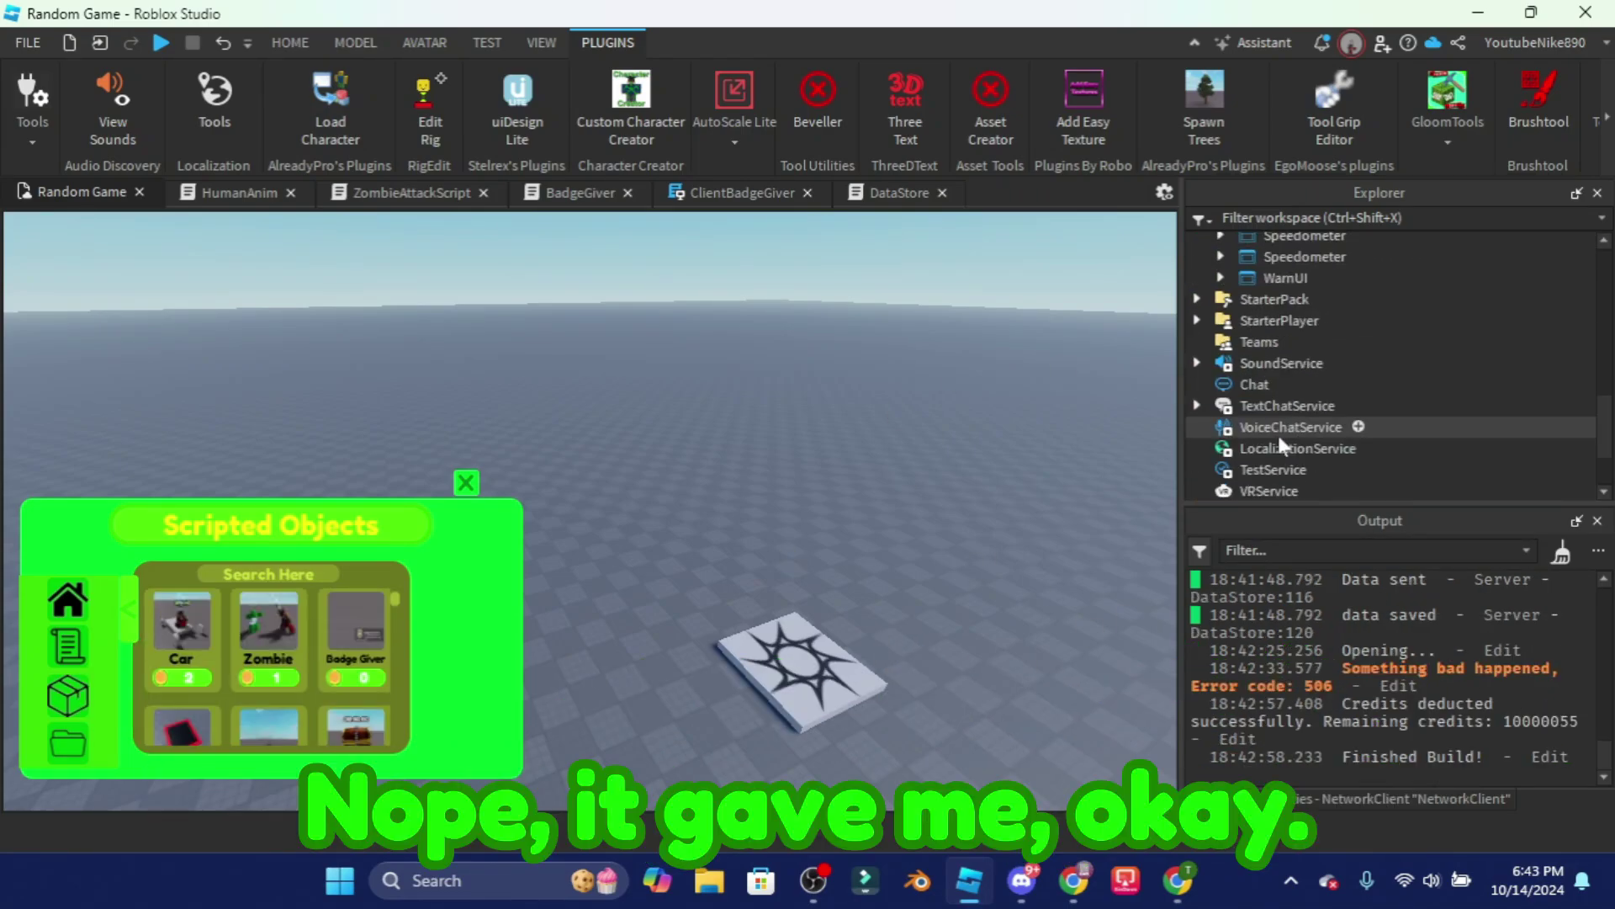
pyautogui.scroll(10, 1279, 446)
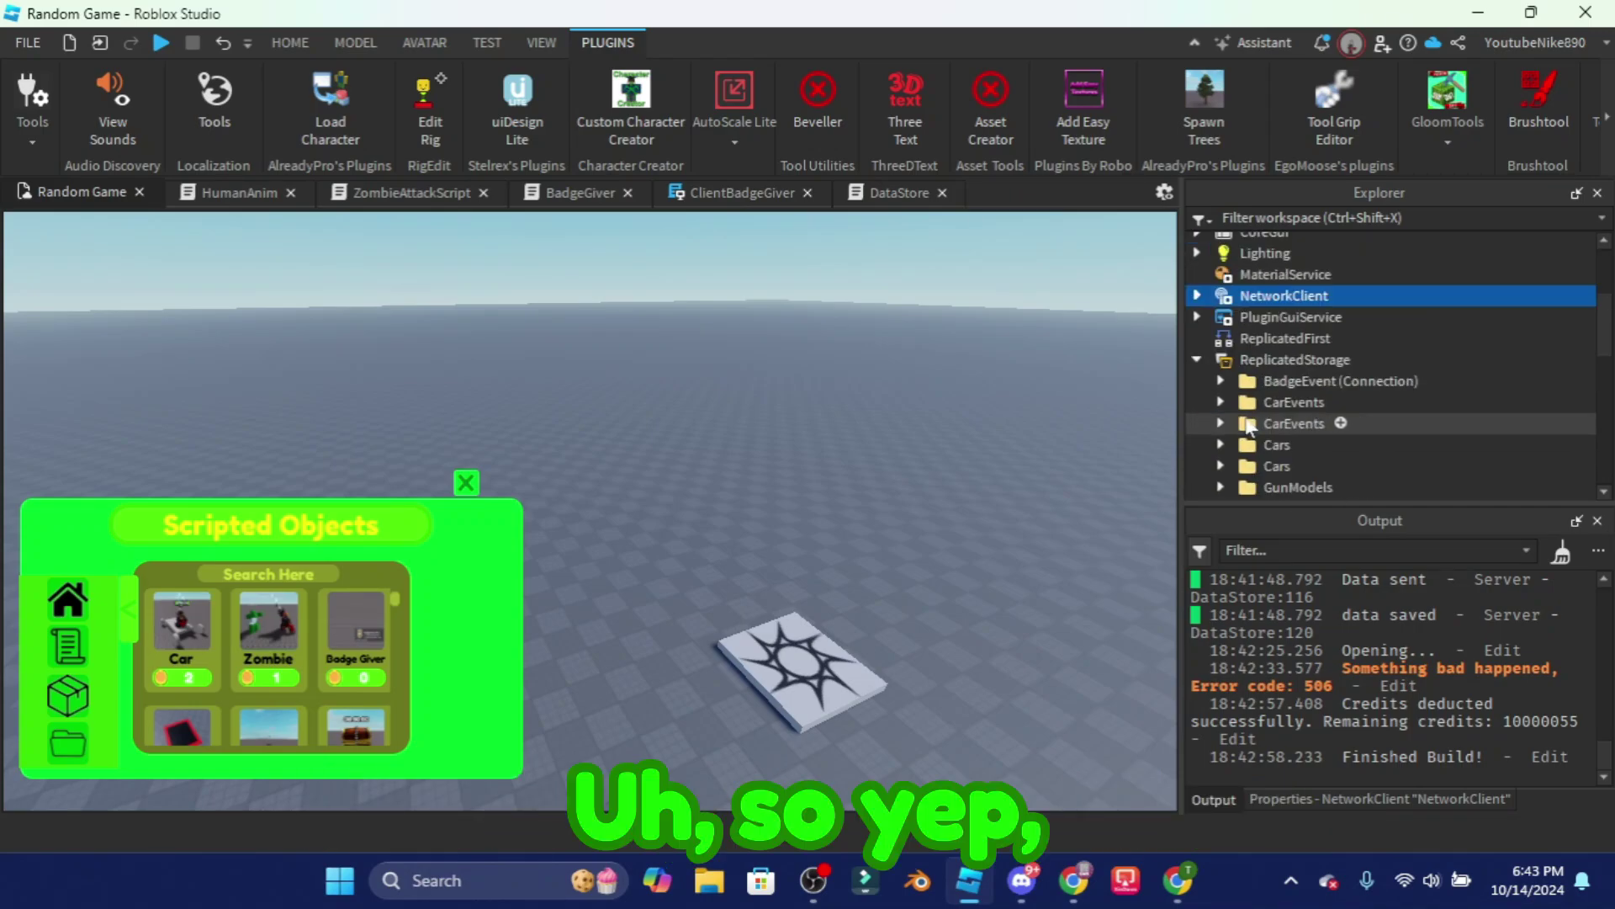
pyautogui.click(467, 482)
pyautogui.click(160, 42)
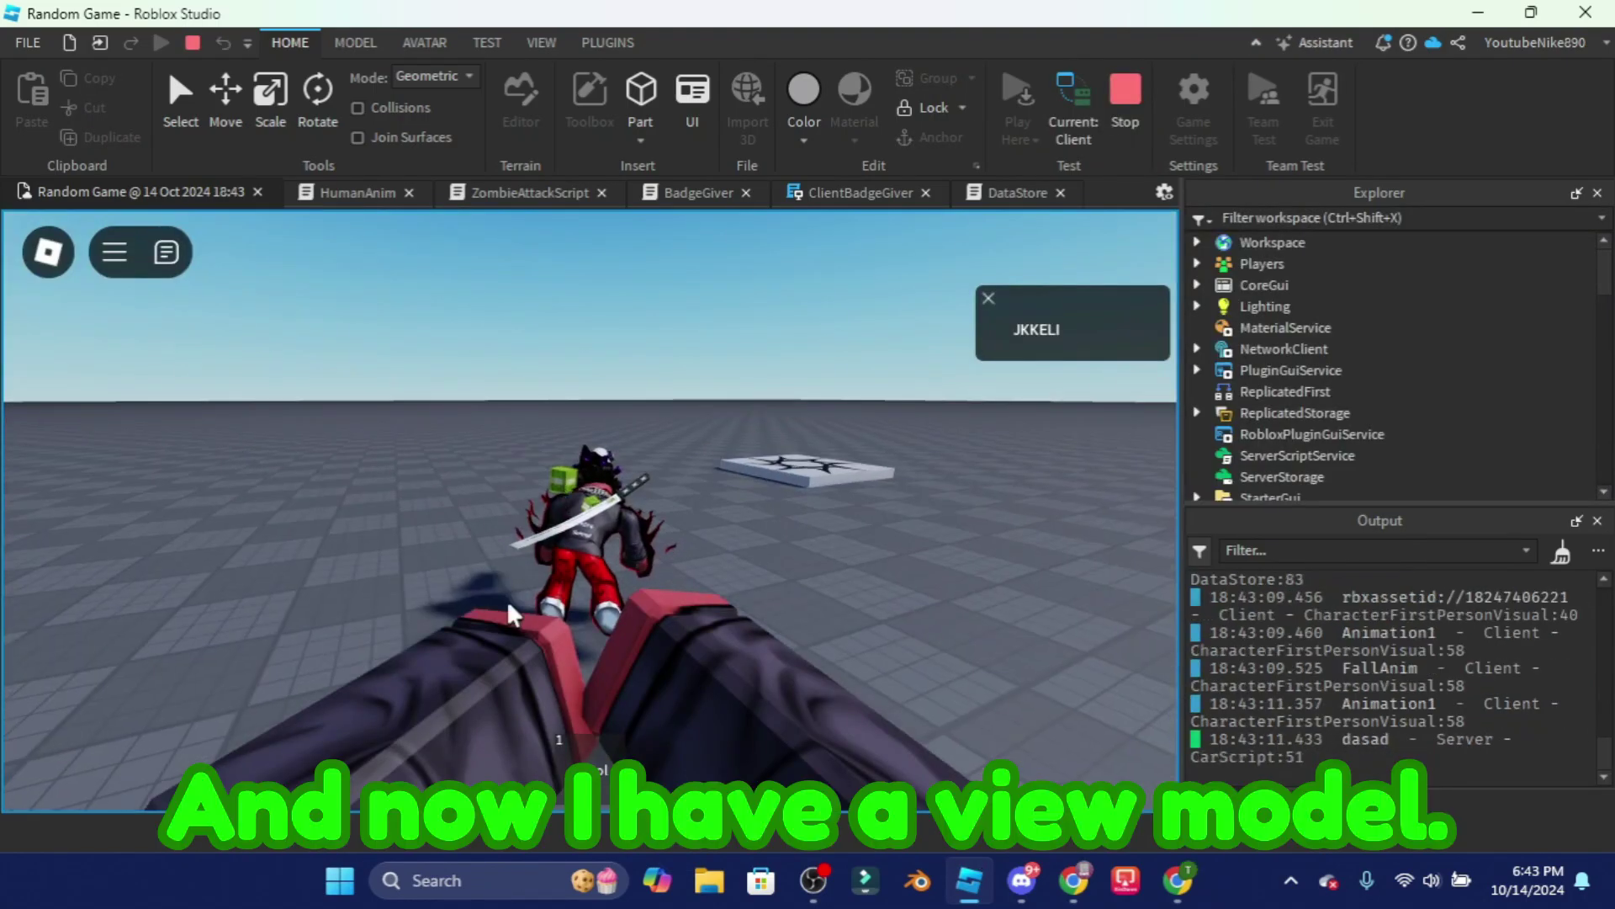
# - Equip the pistol with key 1, fire several rounds at the platform, reload with R and fire again
pyautogui.press('1')
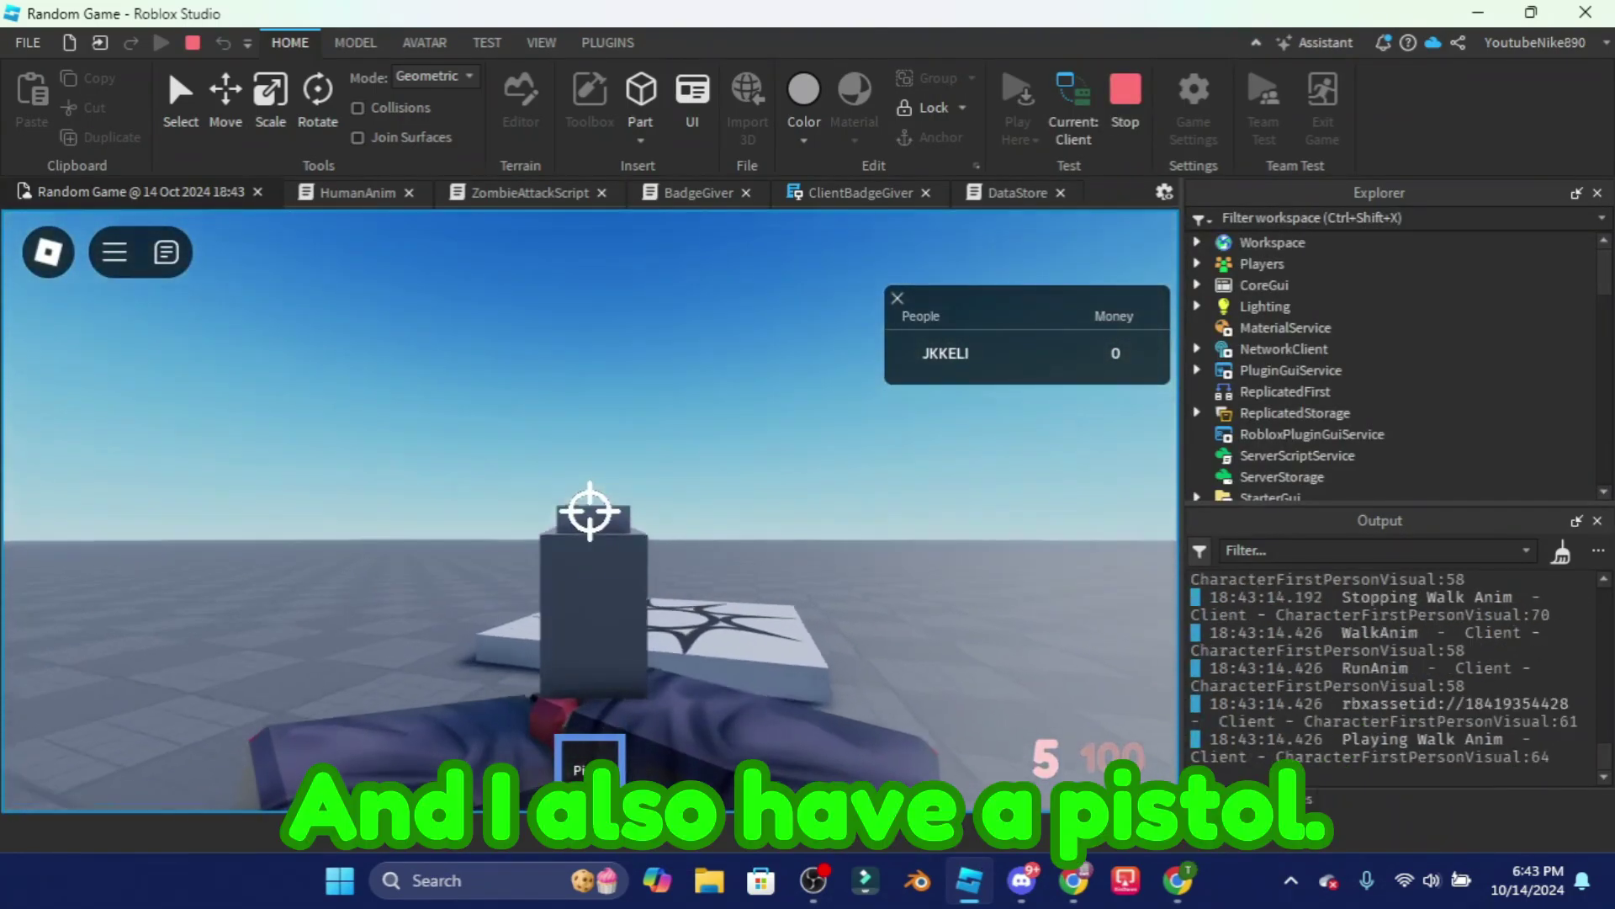
pyautogui.click(589, 511)
pyautogui.click(589, 511)
pyautogui.click(589, 510)
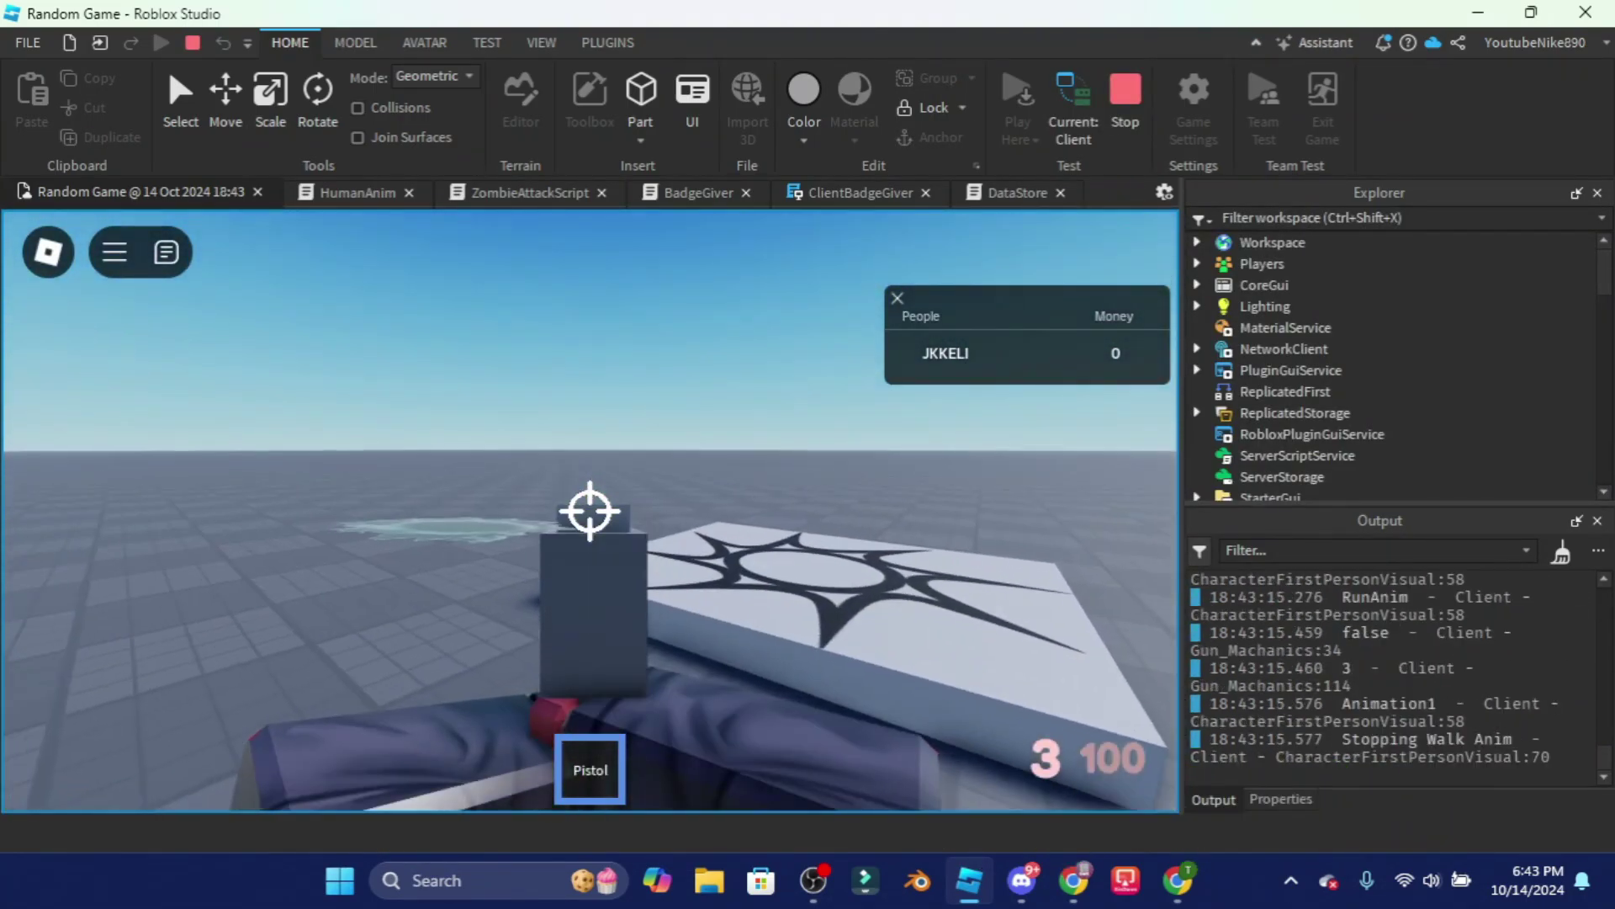
pyautogui.press('s')
pyautogui.click(590, 511)
pyautogui.click(590, 511)
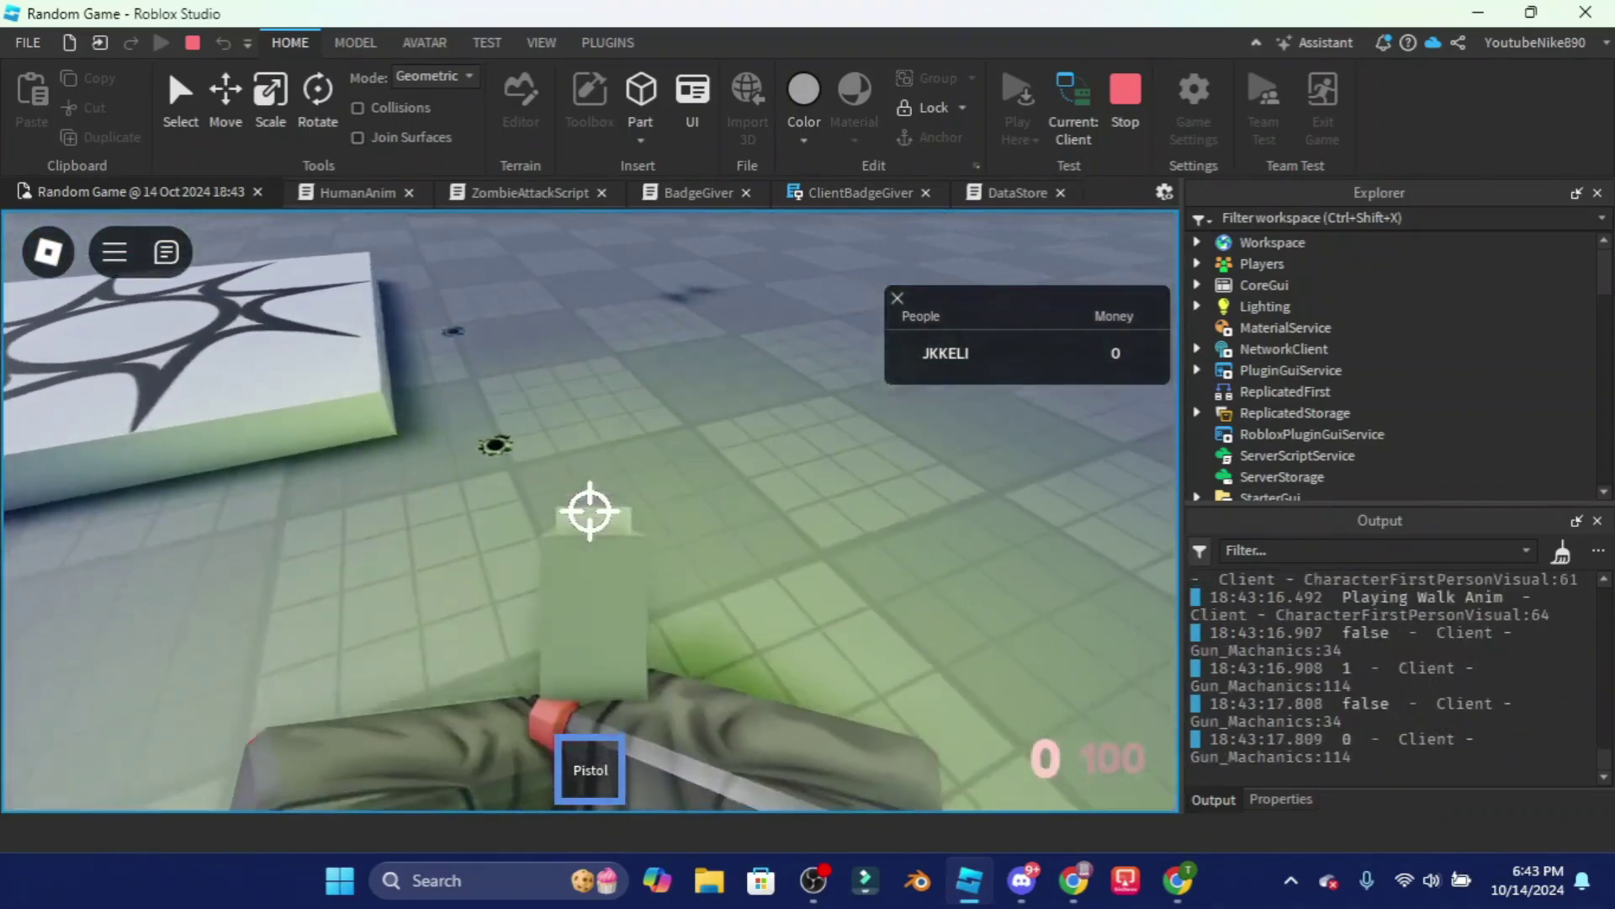
pyautogui.press('r')
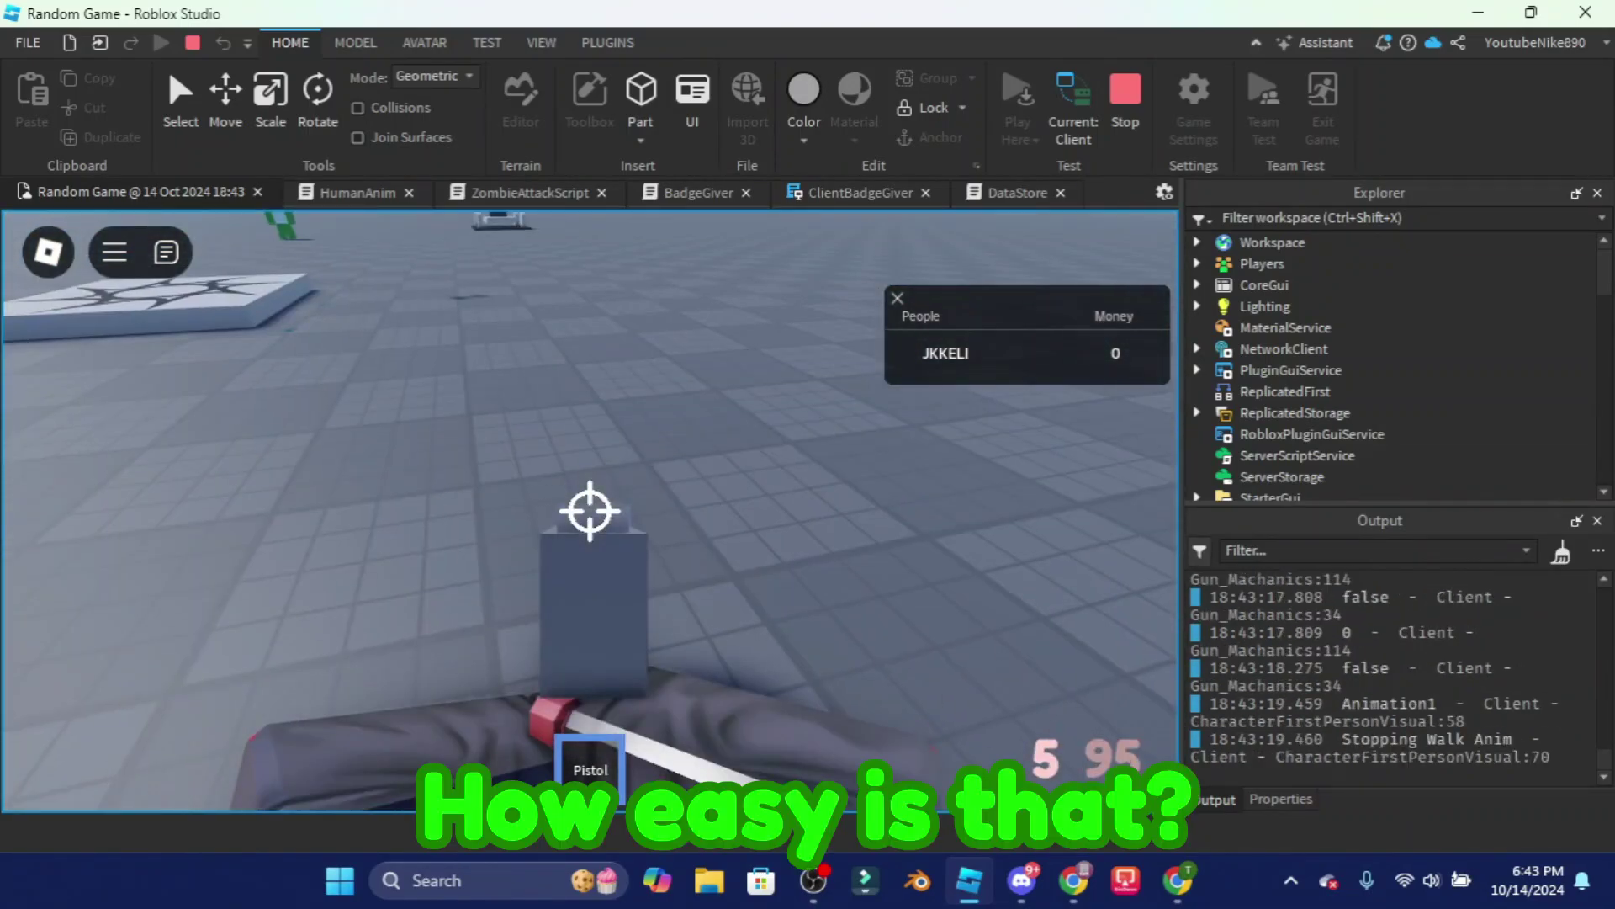
pyautogui.click(589, 511)
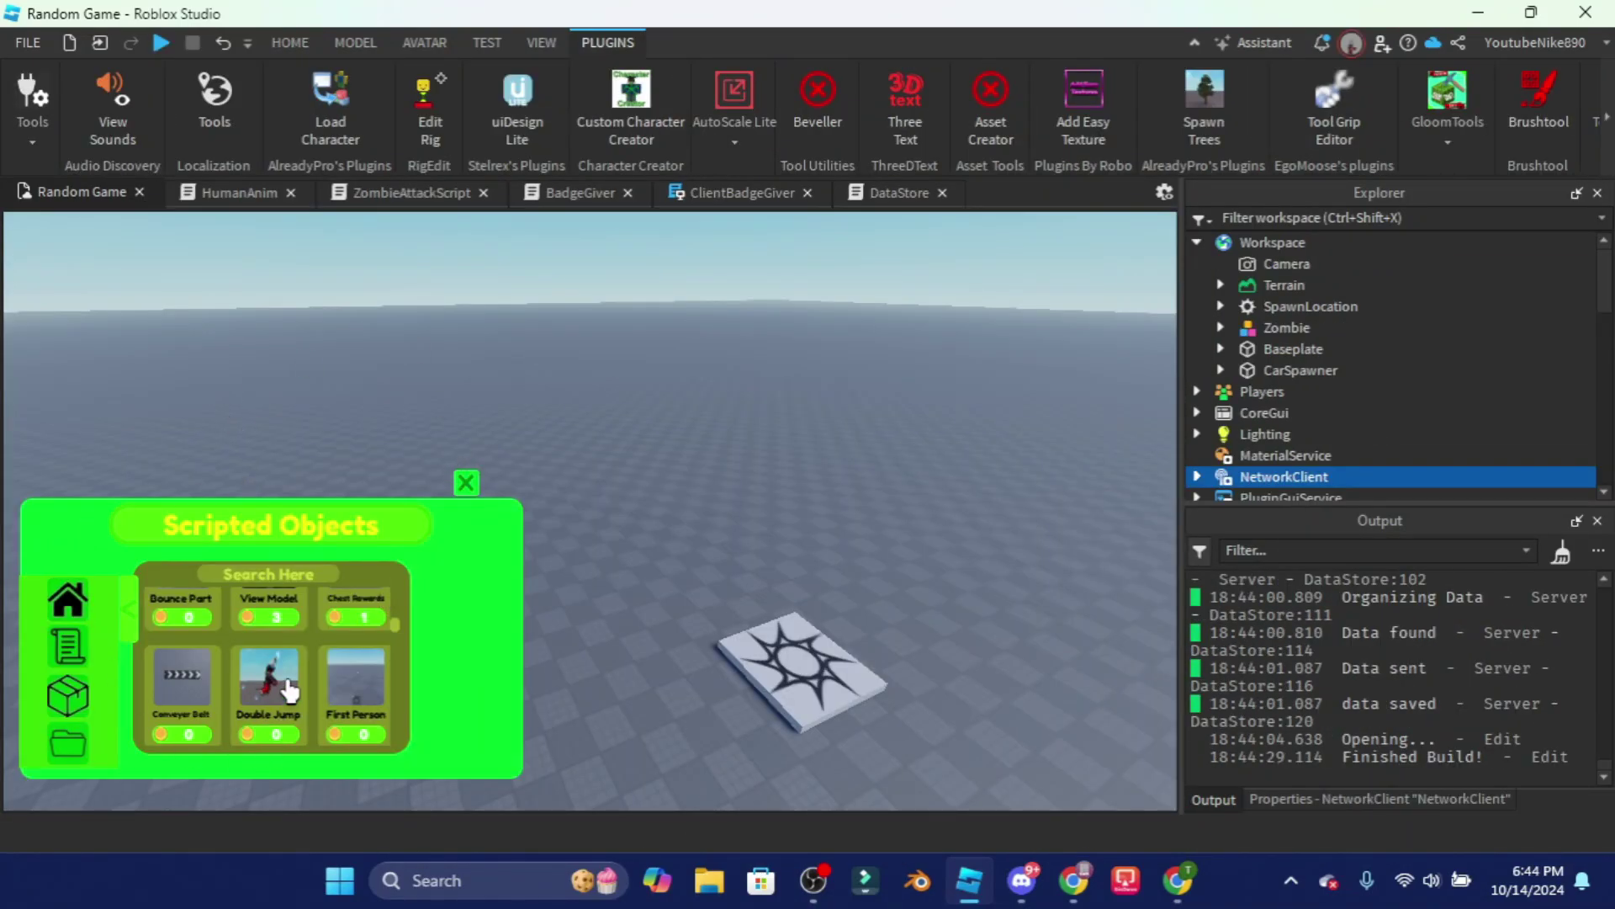
# - Browse the Scripted Objects list of Car, Zombie and Badge Giver, dismissing the GloomTools dropdown
pyautogui.scroll(-8, 290, 690)
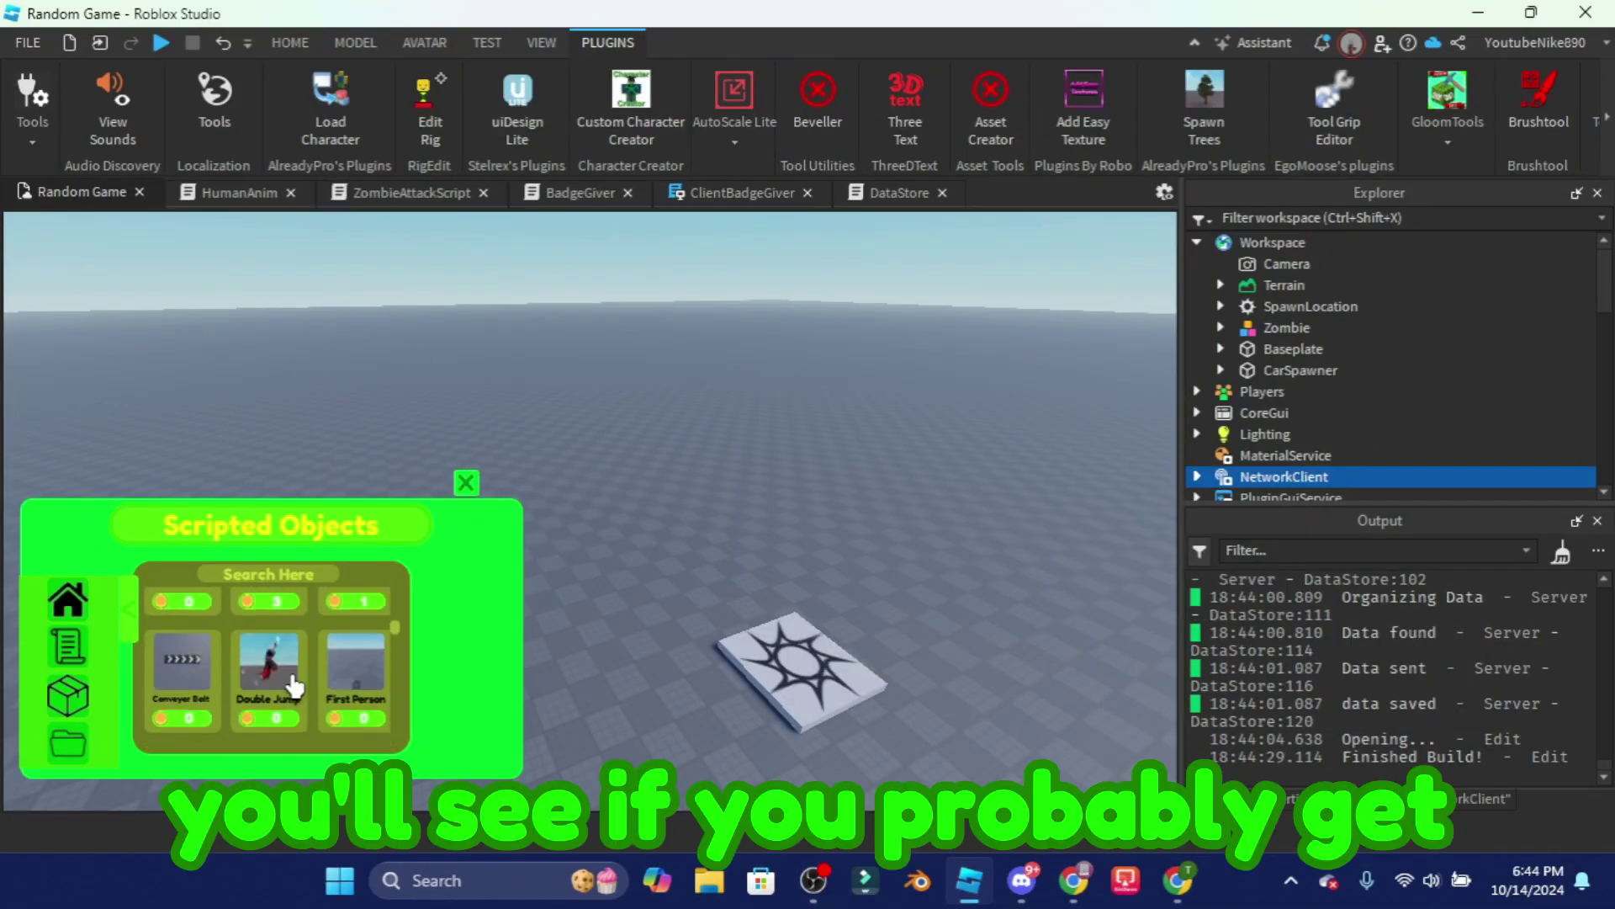
pyautogui.scroll(8, 302, 673)
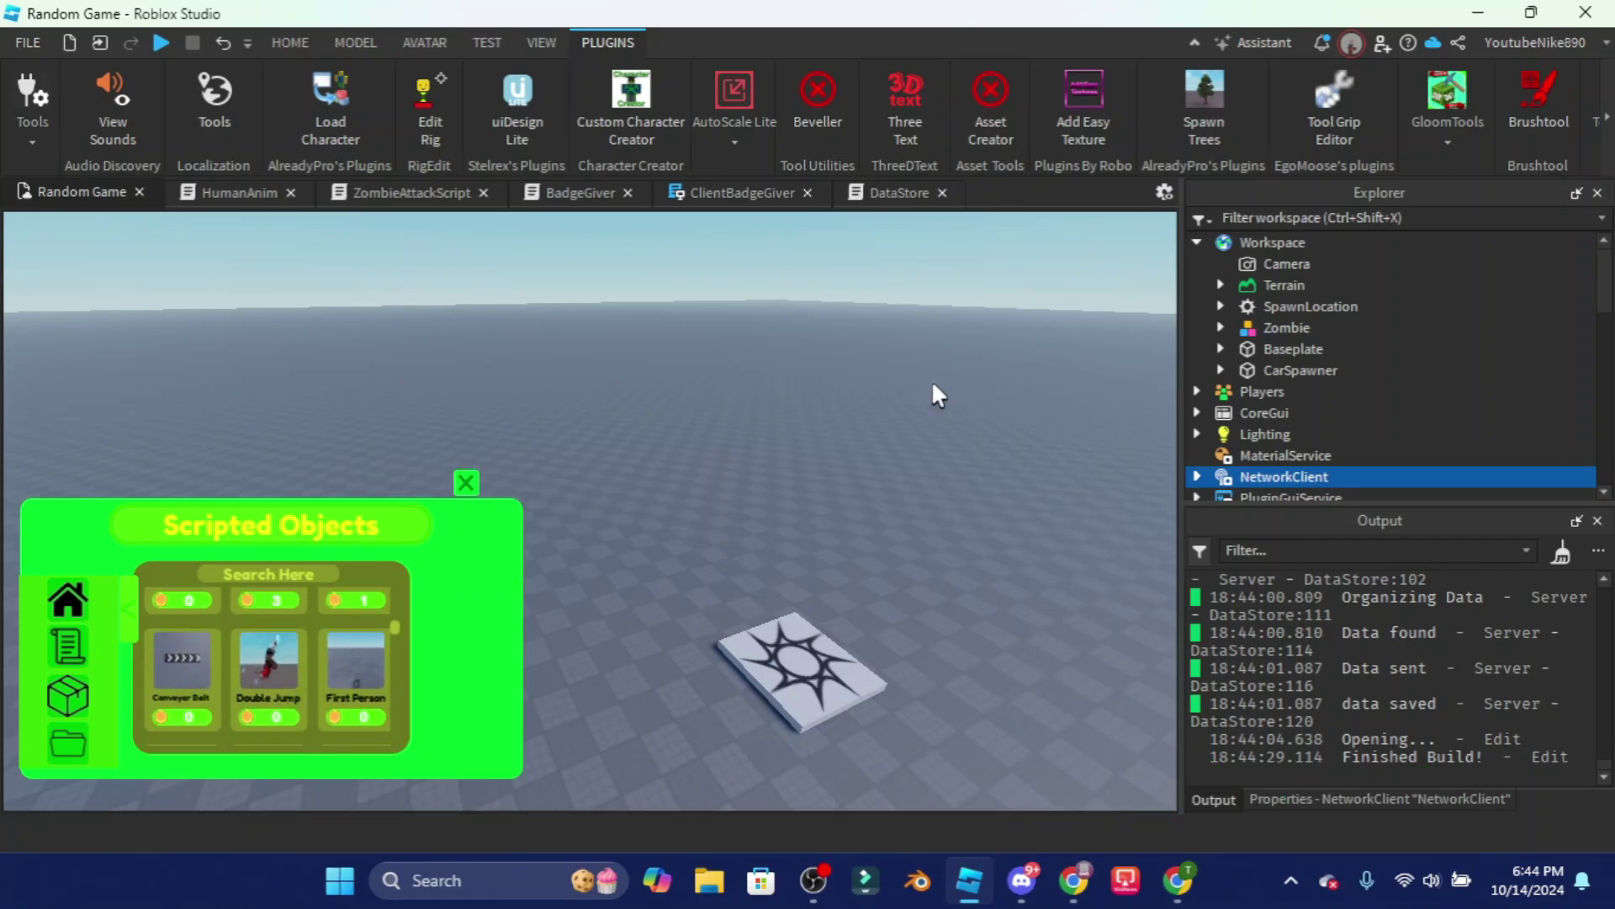
pyautogui.click(1456, 158)
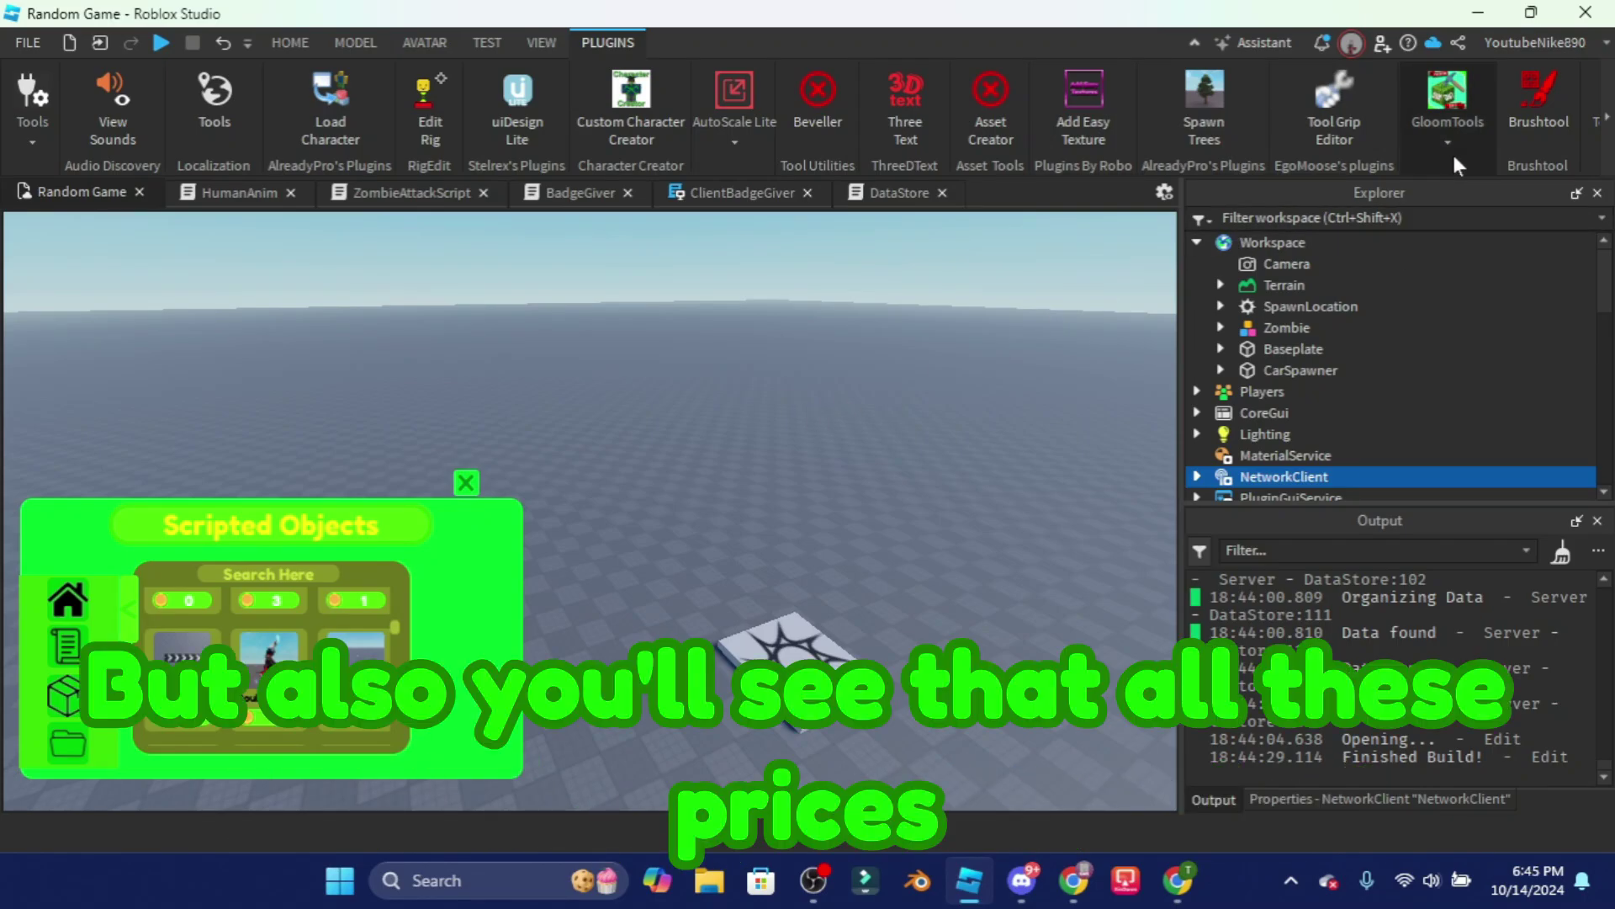
pyautogui.scroll(-4, 258, 652)
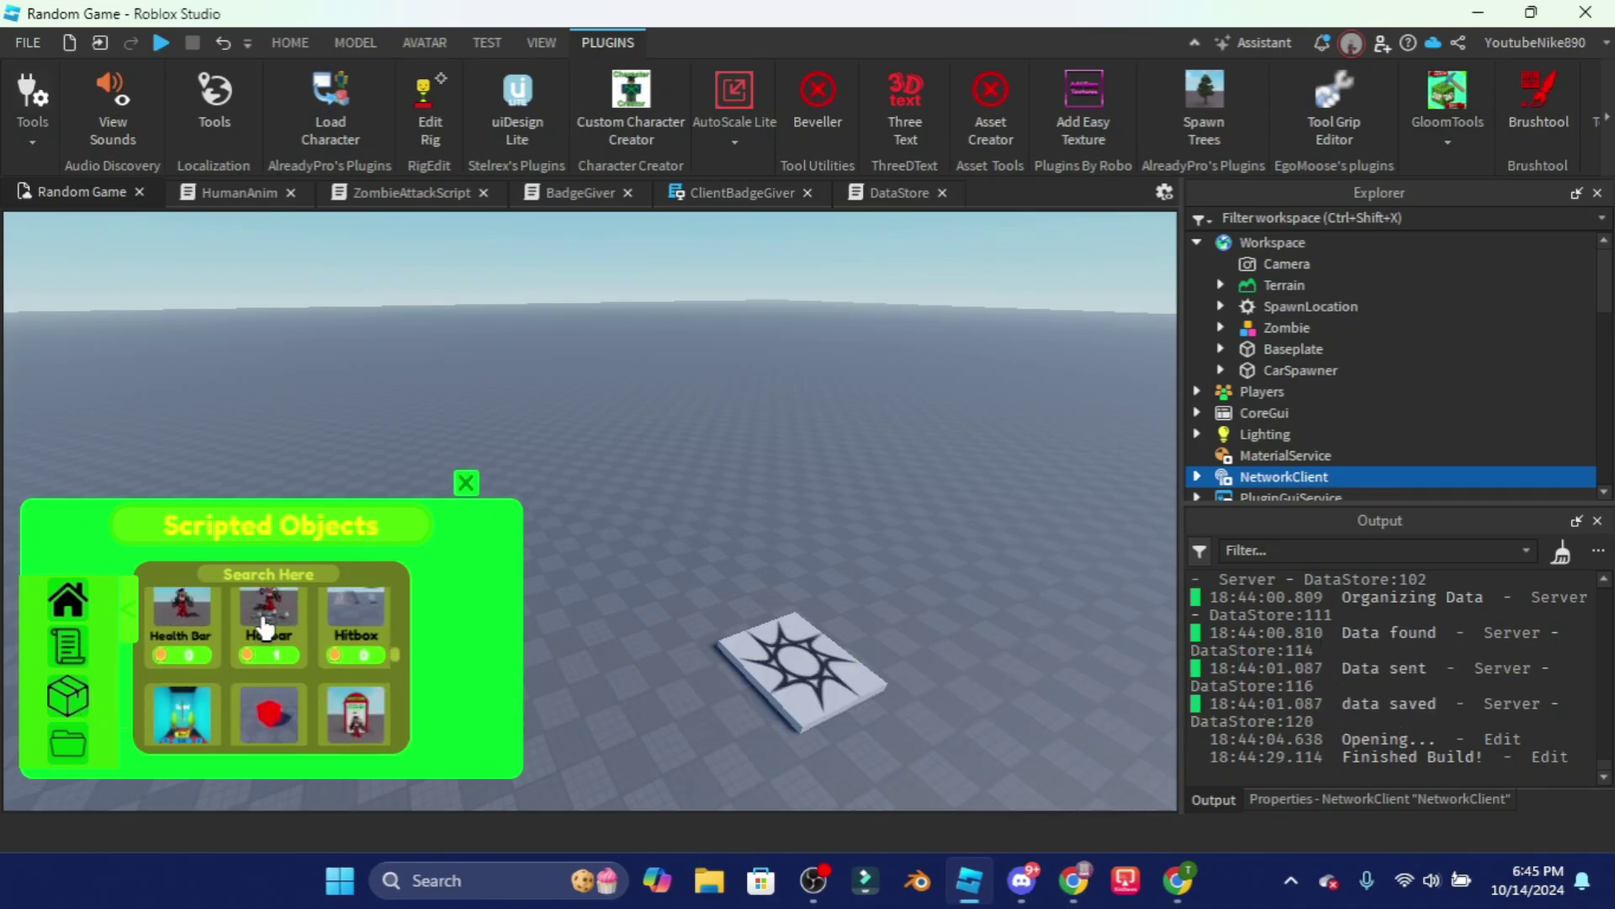
pyautogui.scroll(-10, 265, 627)
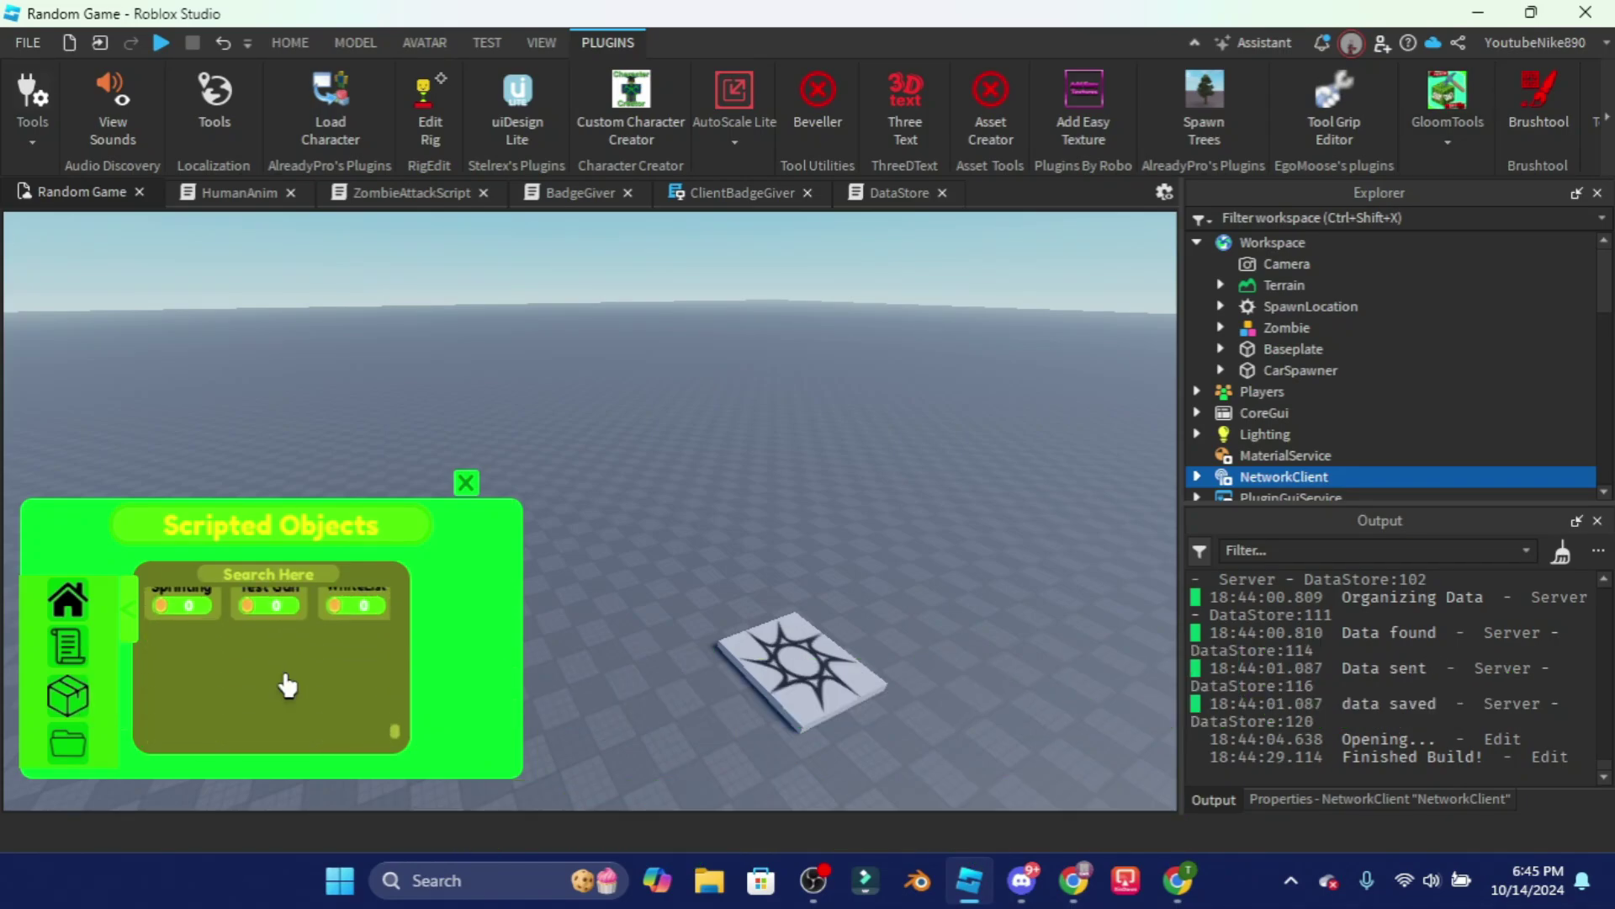
pyautogui.scroll(5, 287, 686)
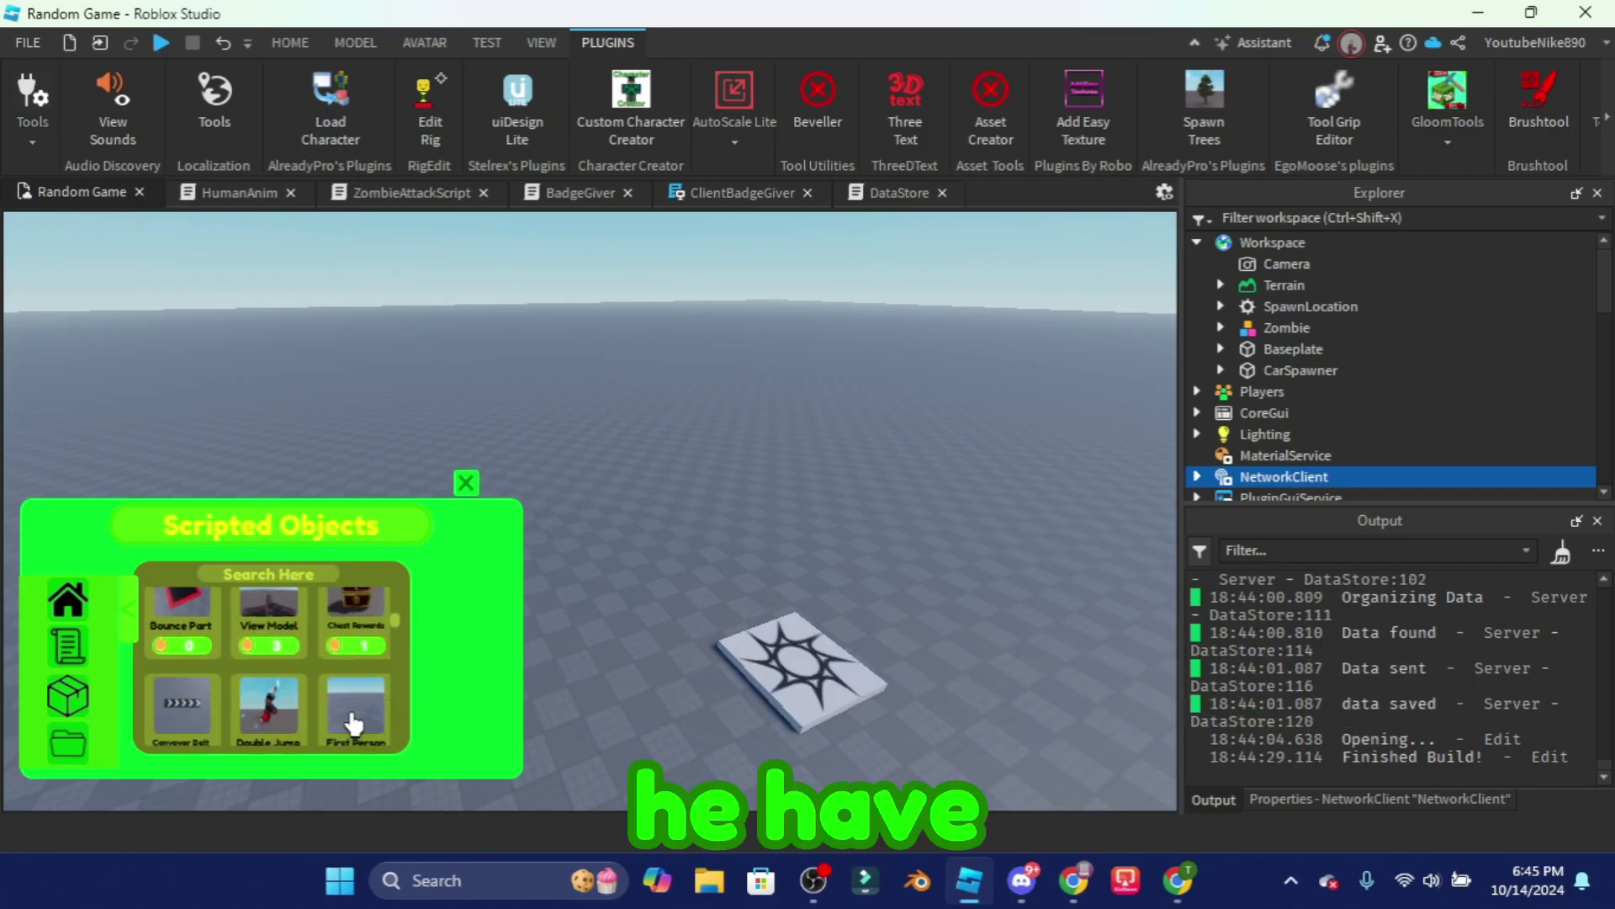
pyautogui.scroll(3, 355, 725)
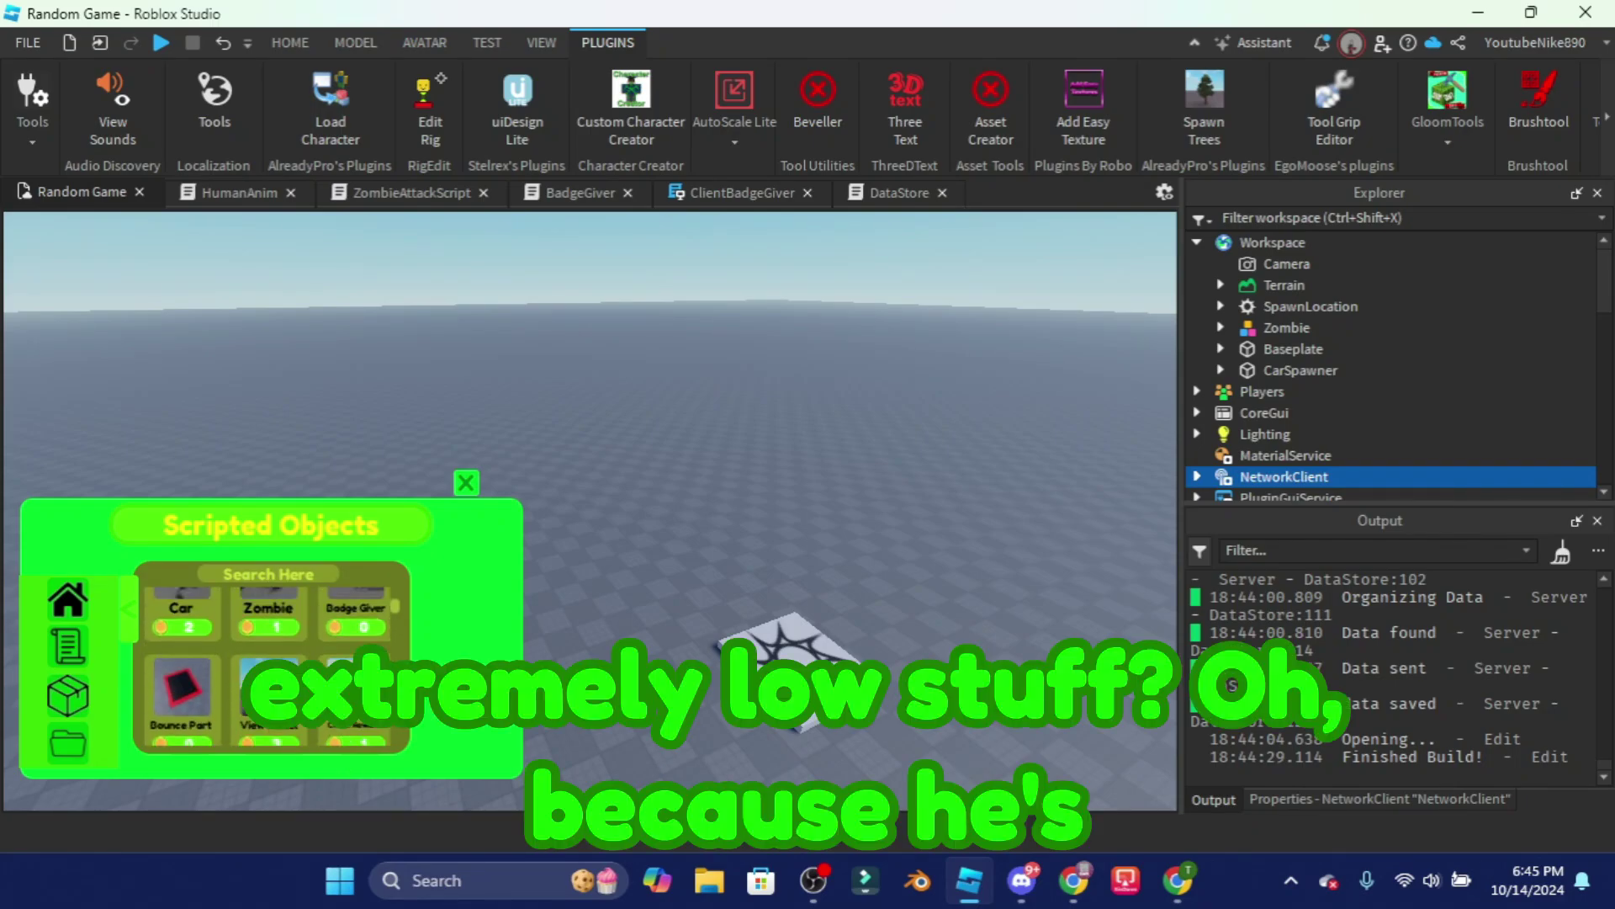
pyautogui.scroll(1, 355, 722)
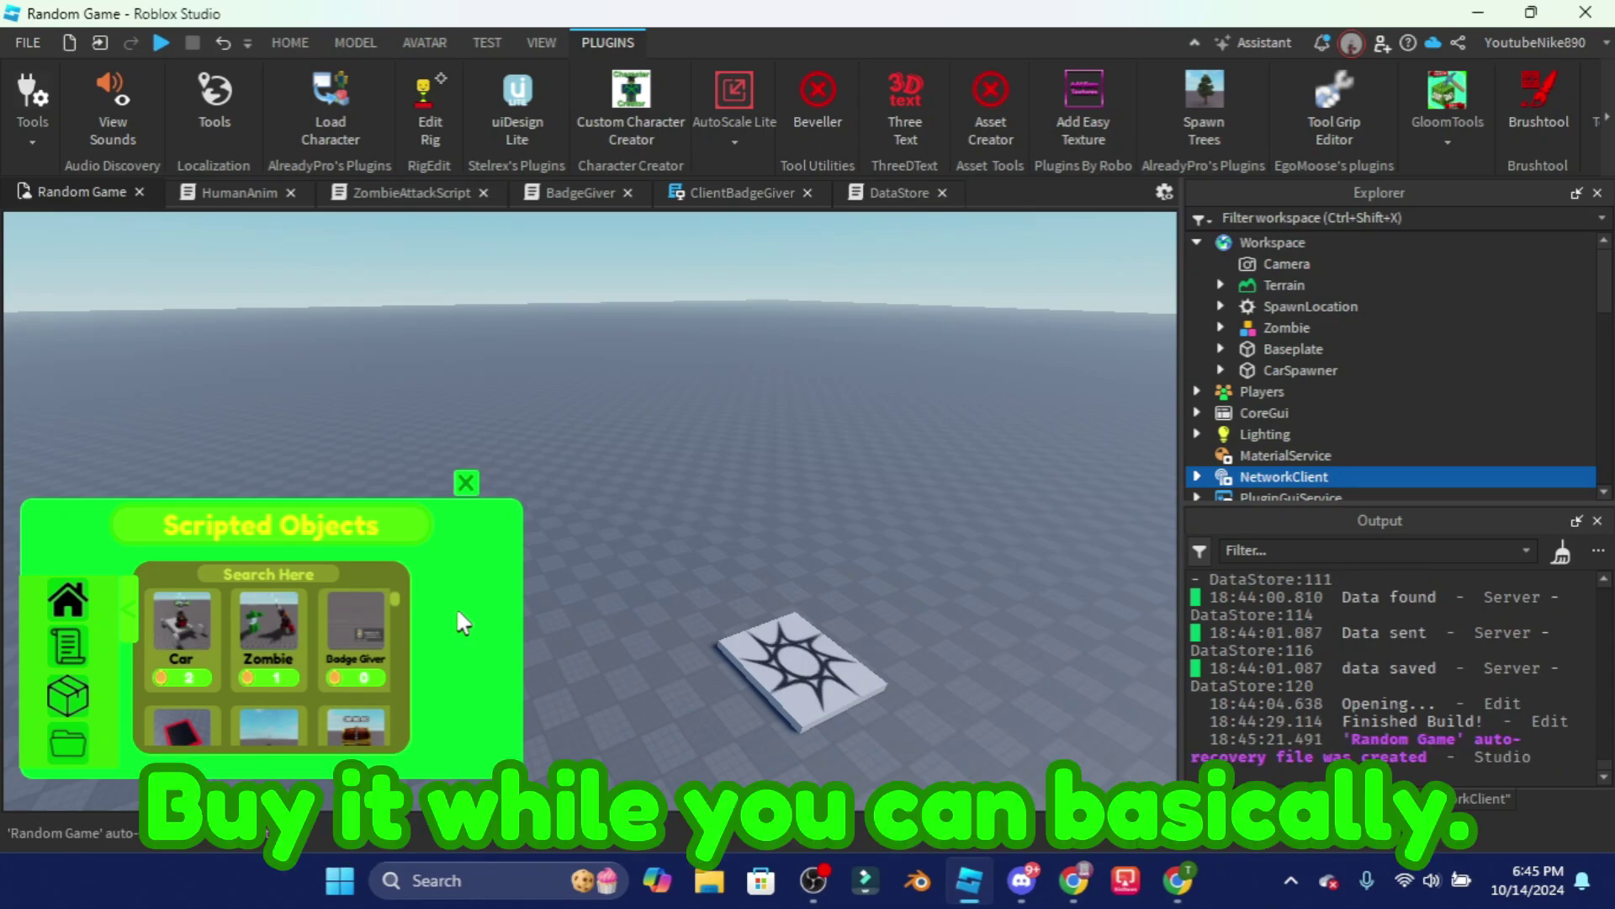
# - Switch GloomTools to the assets page and browse Game Assets like Wall Terrain, Couch and Traffic Cone
pyautogui.click(74, 698)
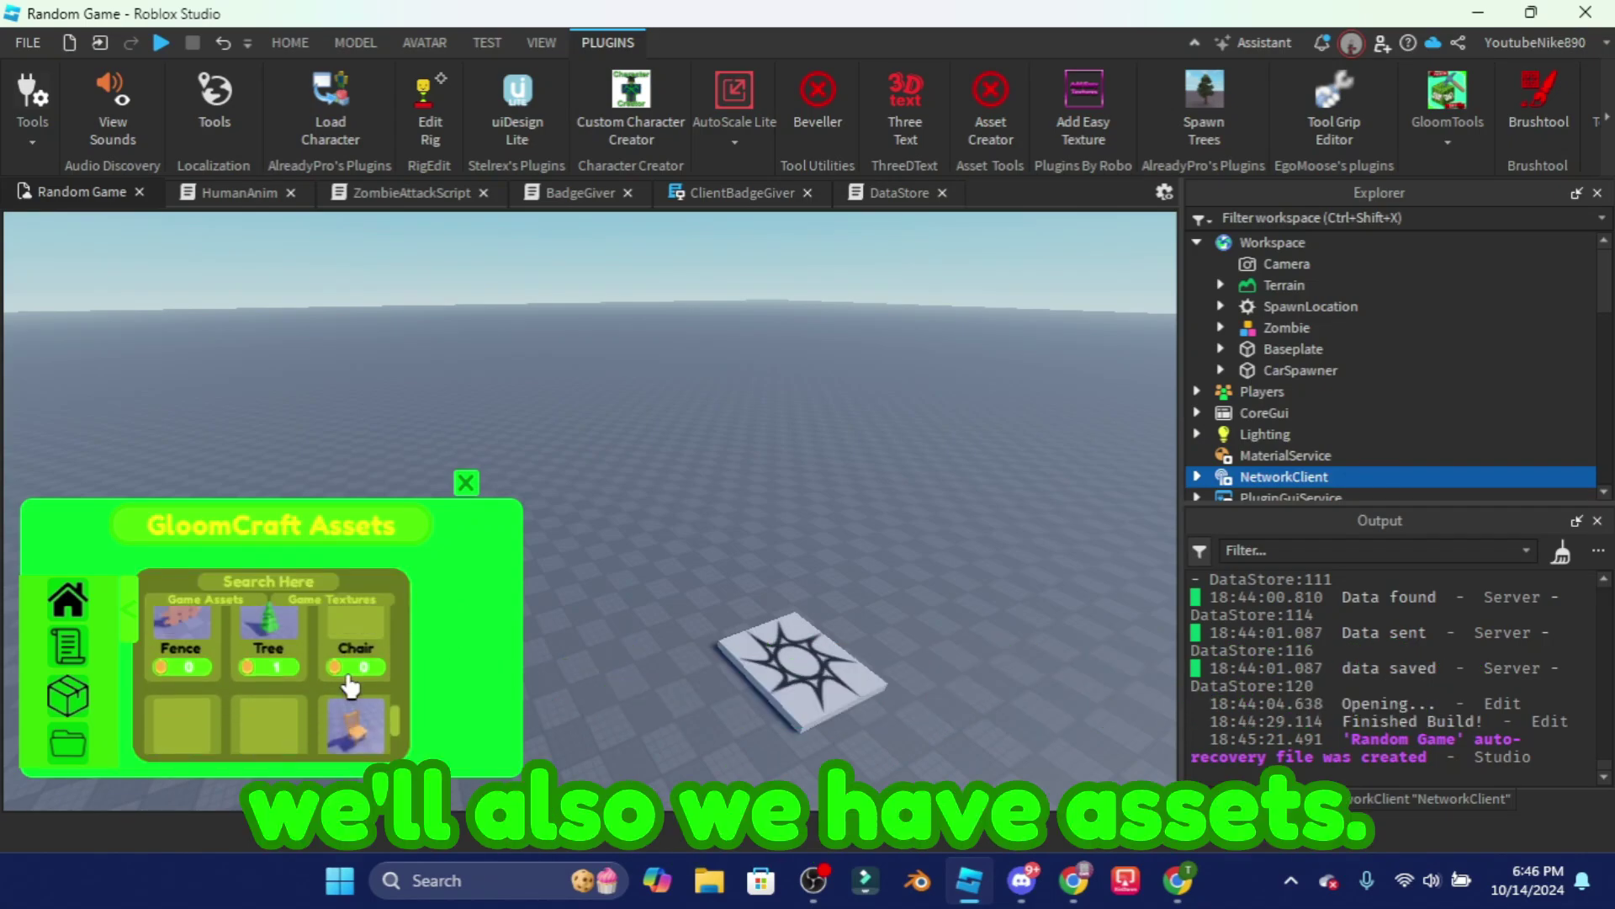
pyautogui.scroll(-3, 347, 674)
pyautogui.scroll(1, 337, 656)
pyautogui.scroll(-5, 363, 739)
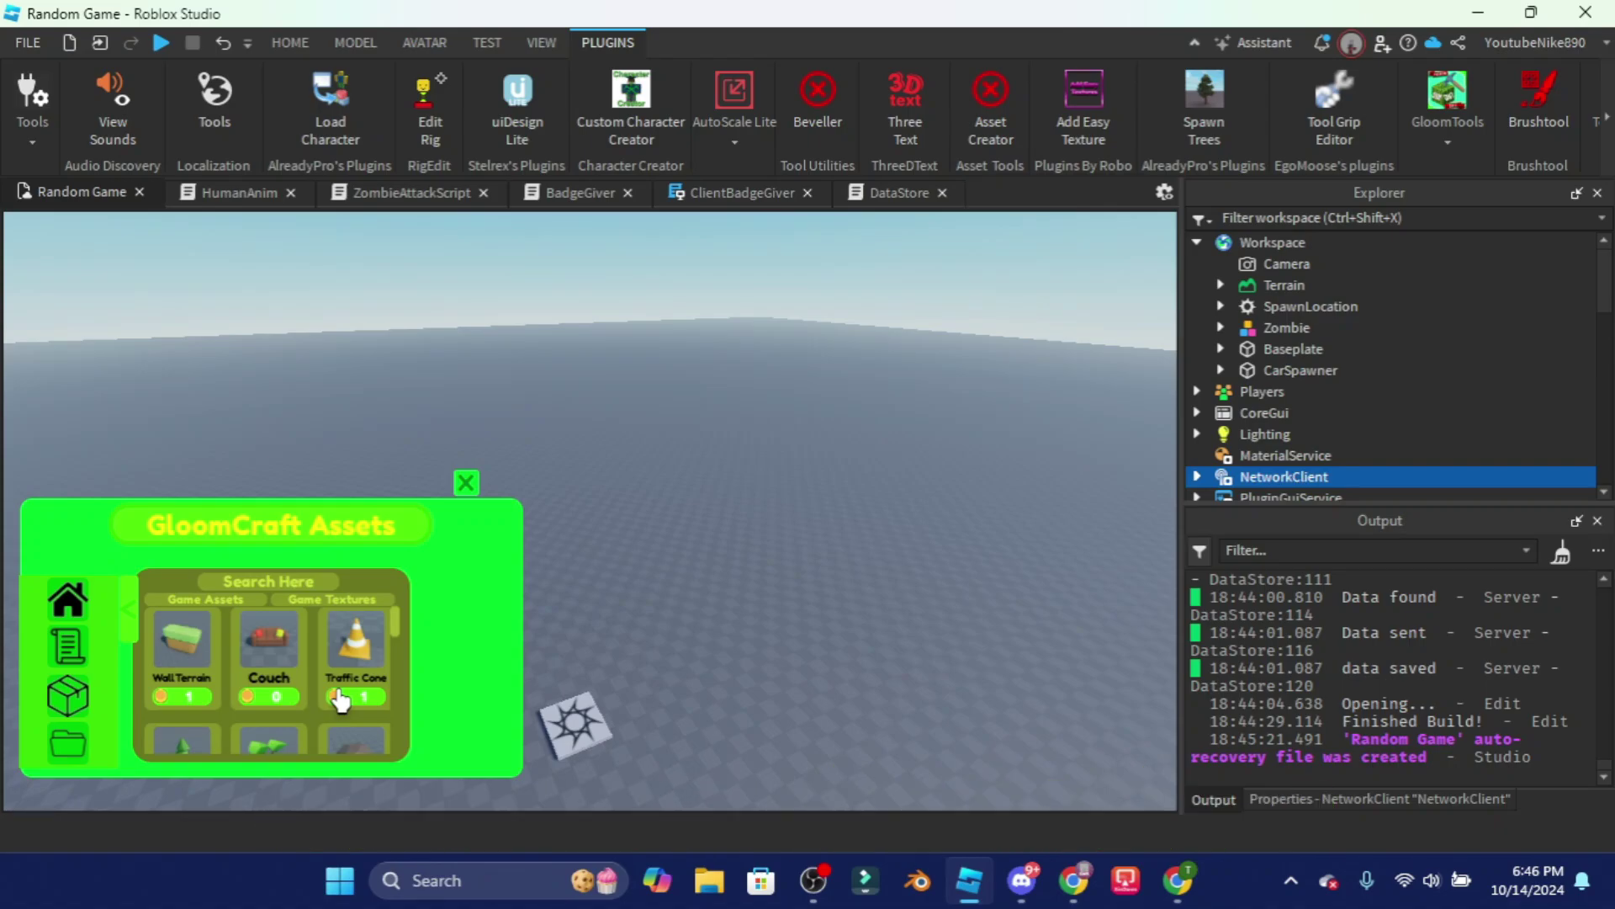
pyautogui.scroll(-5, 307, 668)
pyautogui.scroll(4, 310, 669)
pyautogui.scroll(1, 313, 669)
# - Show the Game Textures list and scroll through the available textures
pyautogui.click(366, 602)
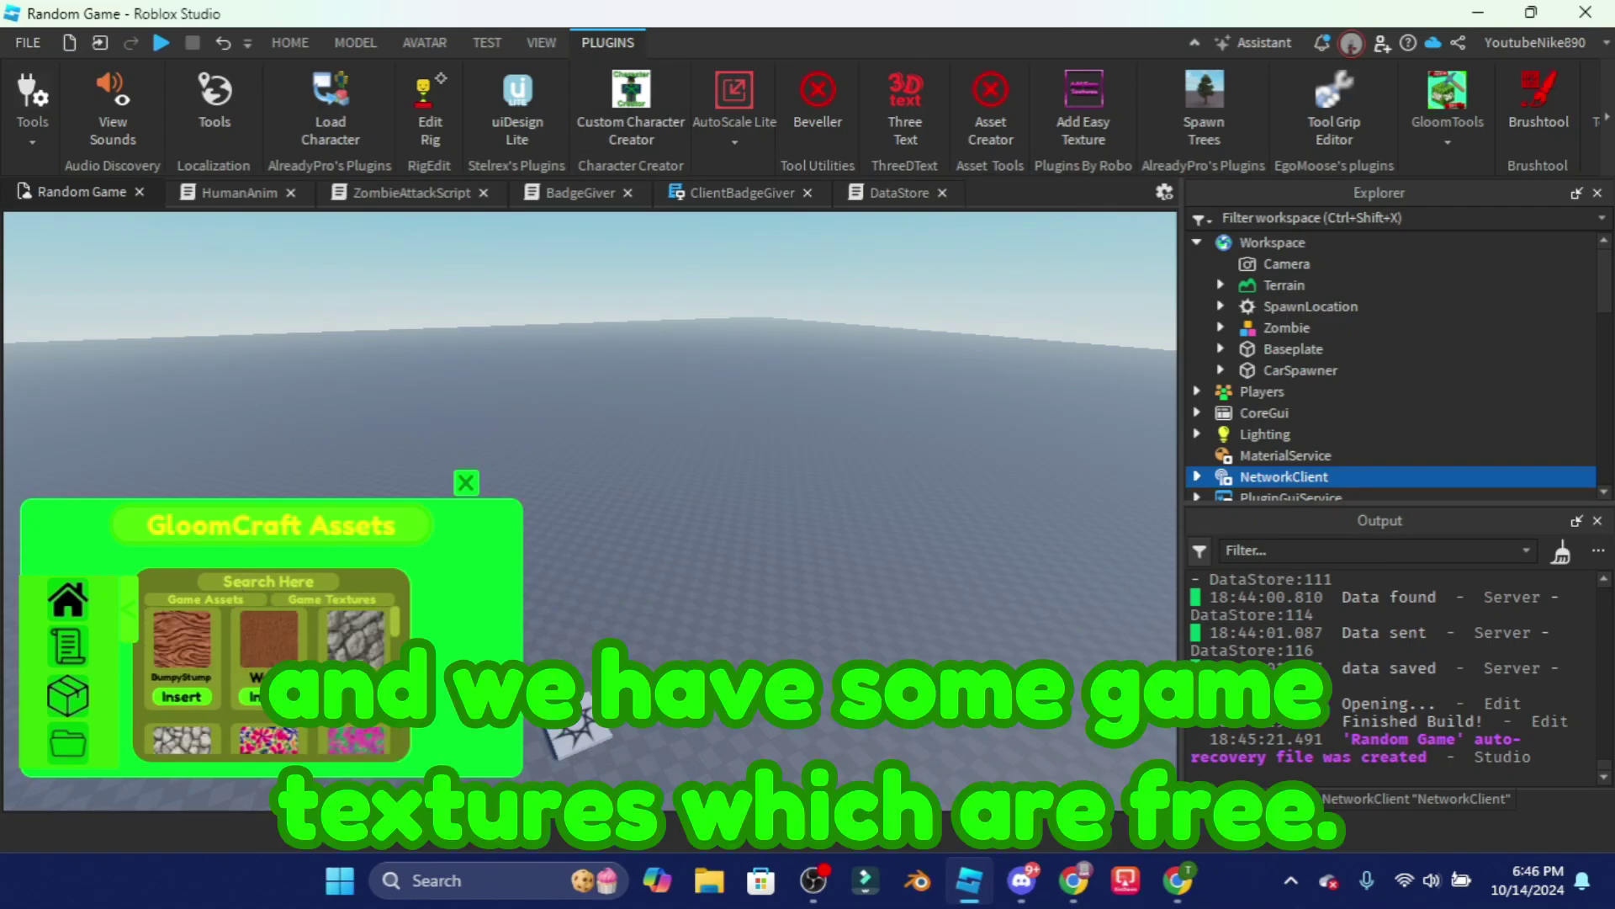
pyautogui.scroll(-6, 336, 673)
pyautogui.scroll(5, 269, 665)
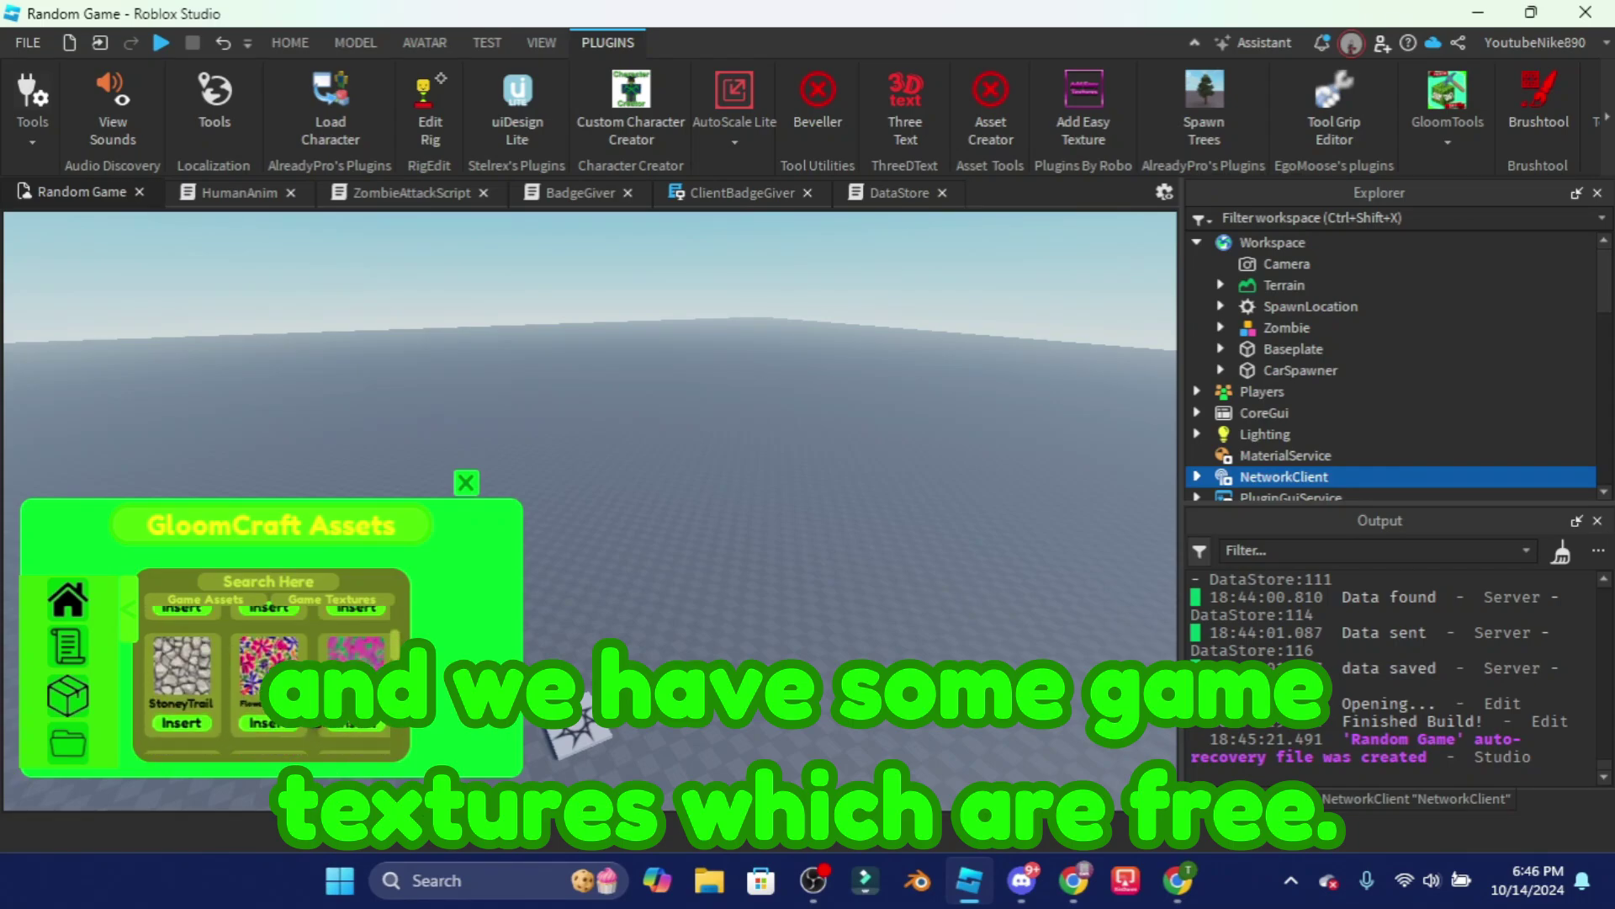
pyautogui.scroll(-3, 307, 710)
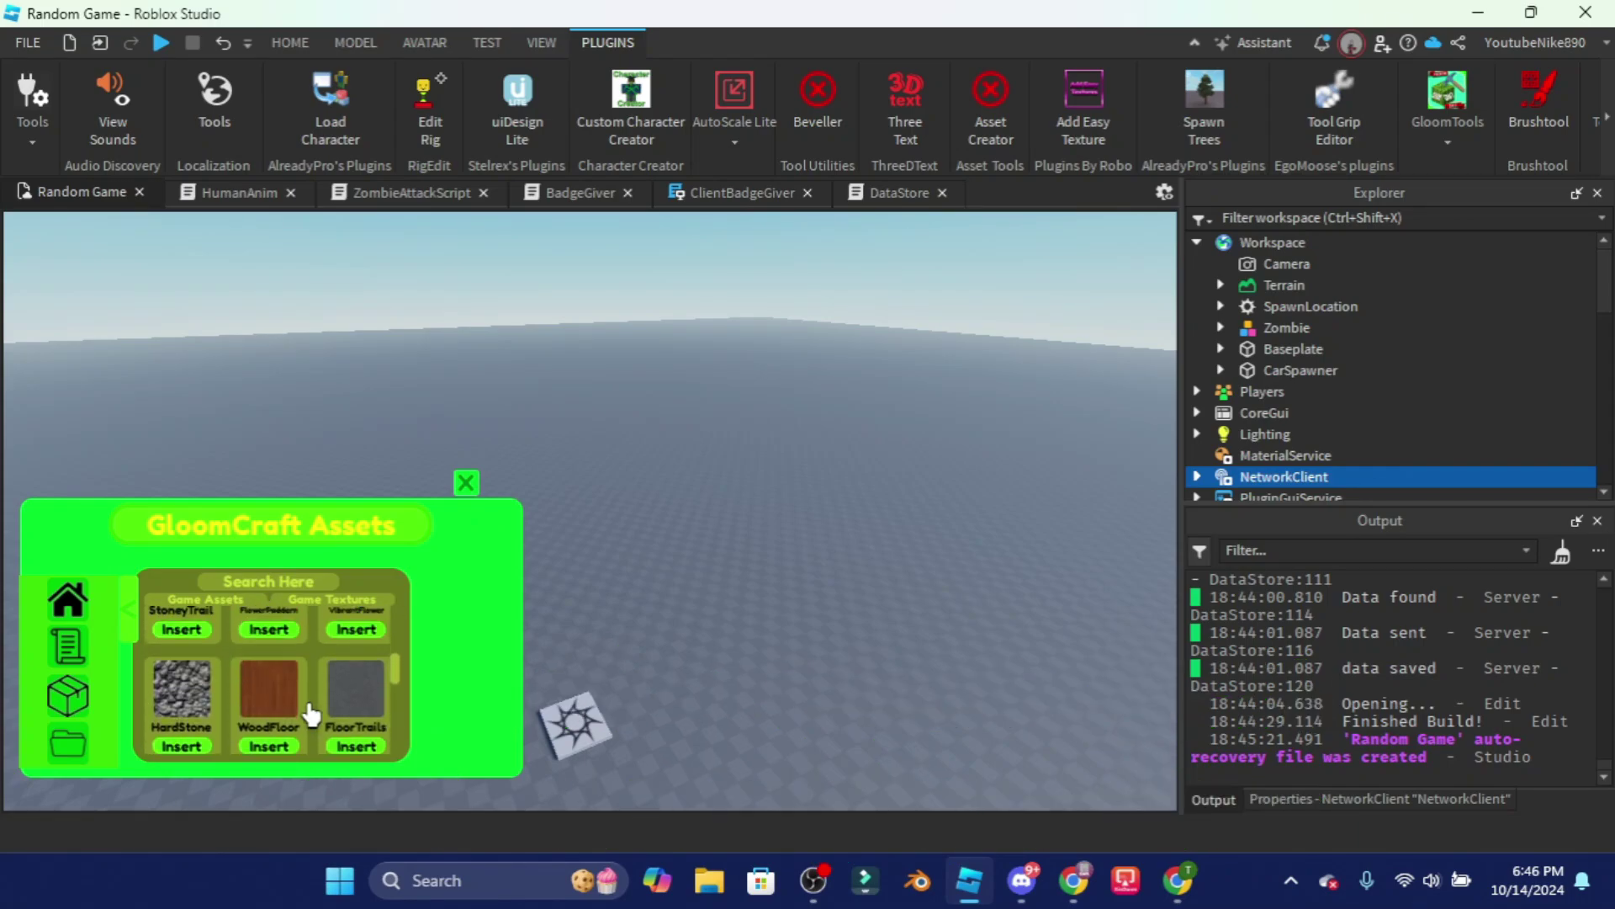
pyautogui.scroll(-5, 307, 720)
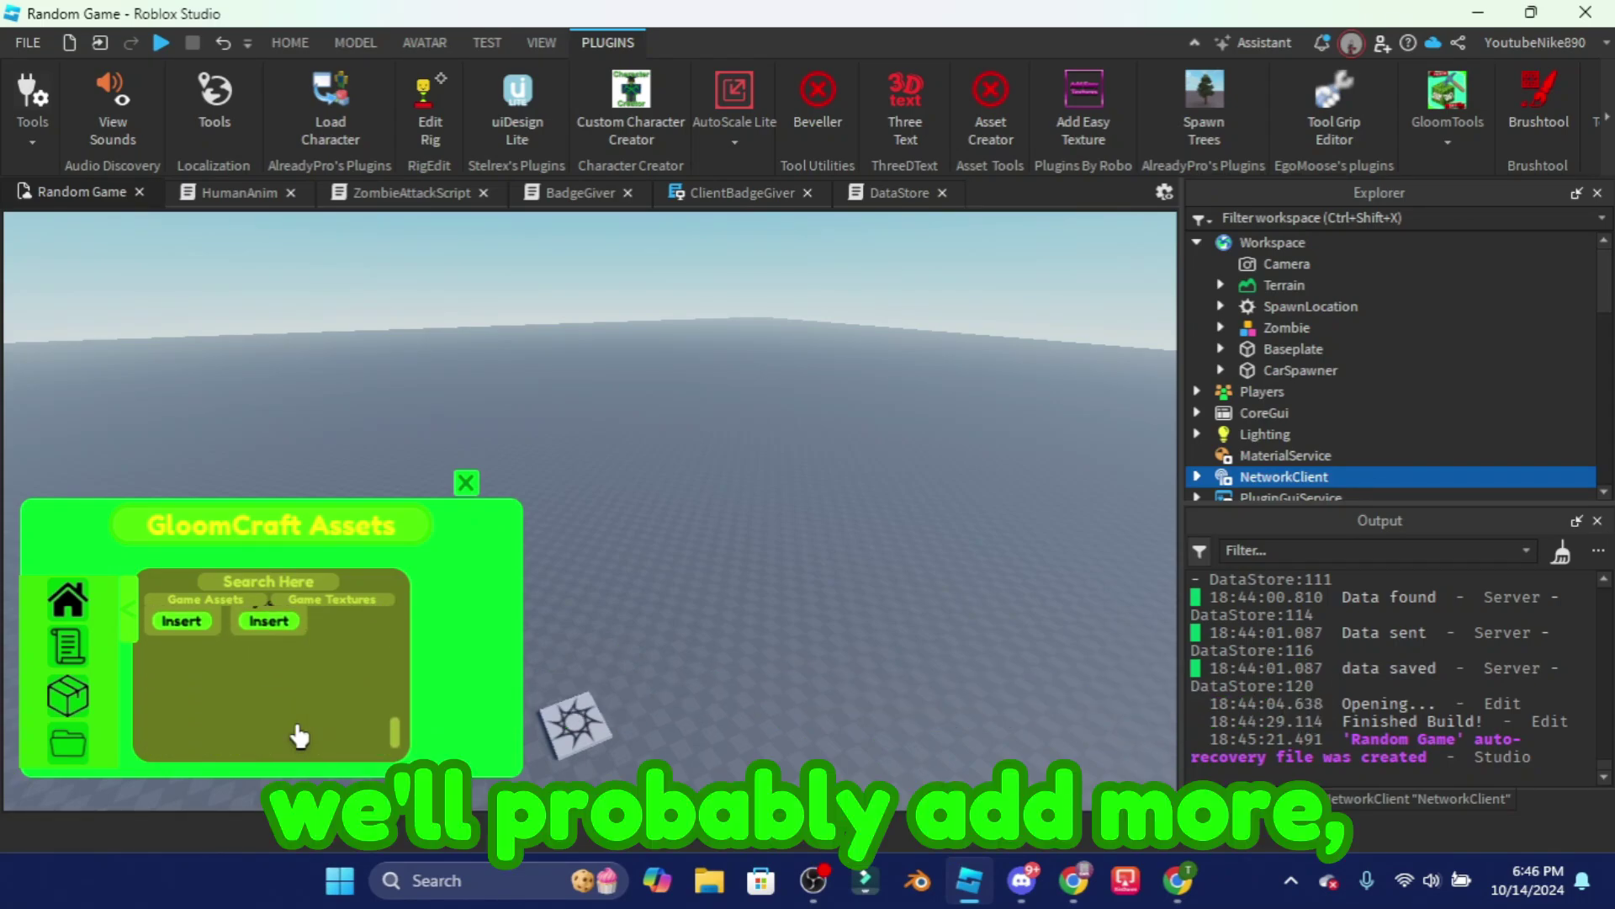
pyautogui.scroll(10, 299, 736)
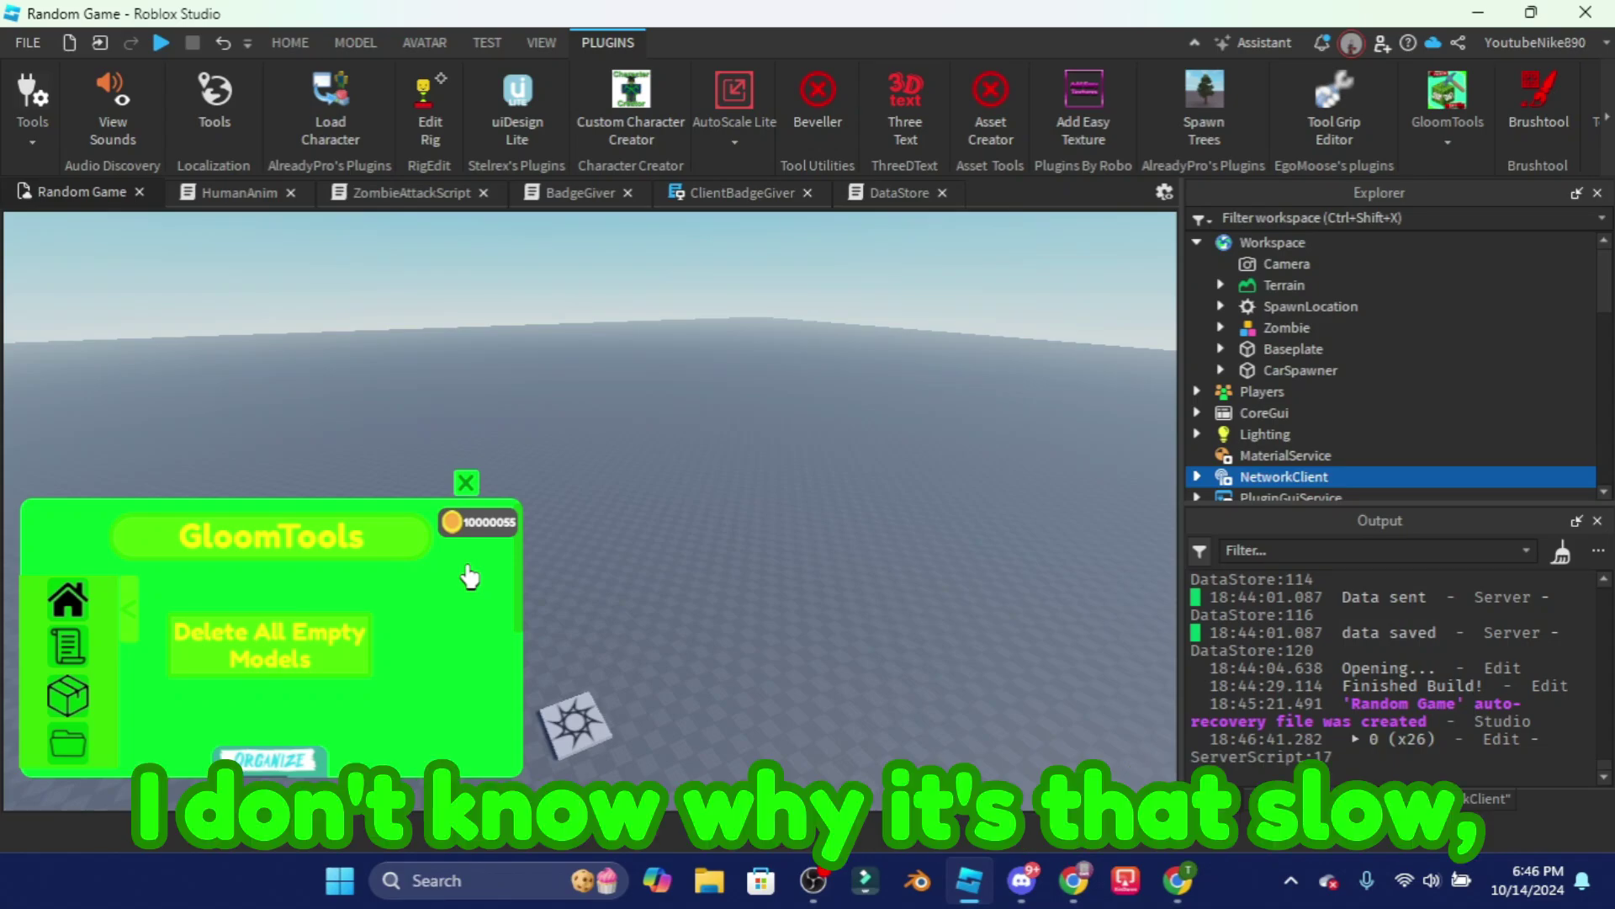
# - Close the panel and log out of GloomCraft from the GloomTools account settings
pyautogui.click(466, 482)
pyautogui.click(1422, 131)
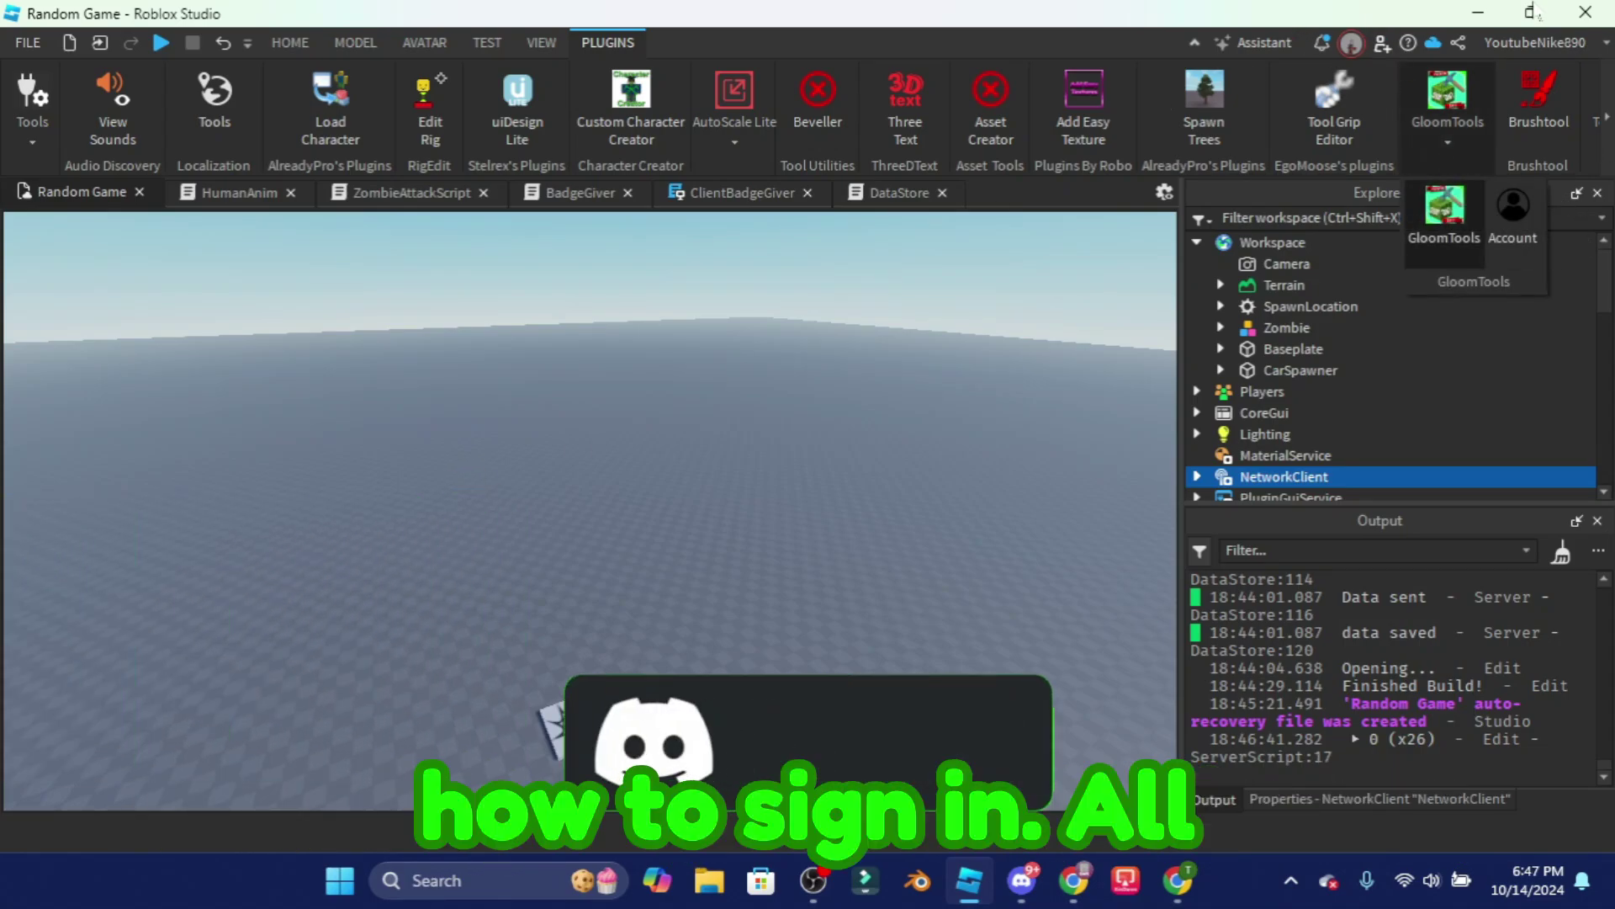
pyautogui.click(1513, 217)
pyautogui.scroll(-5, 827, 644)
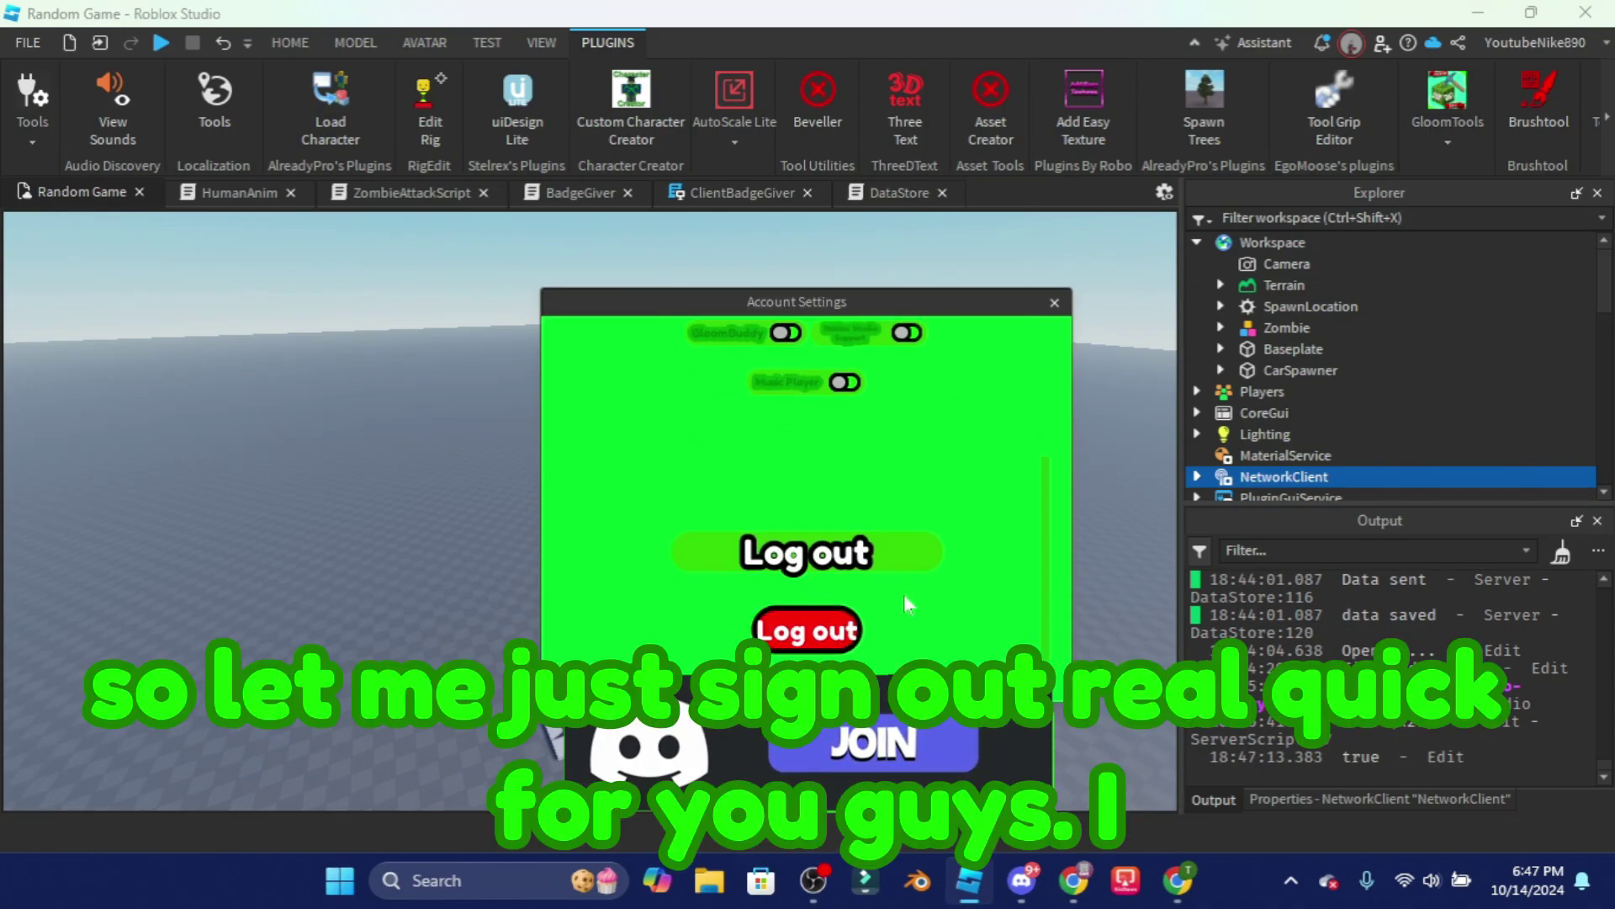
pyautogui.click(825, 632)
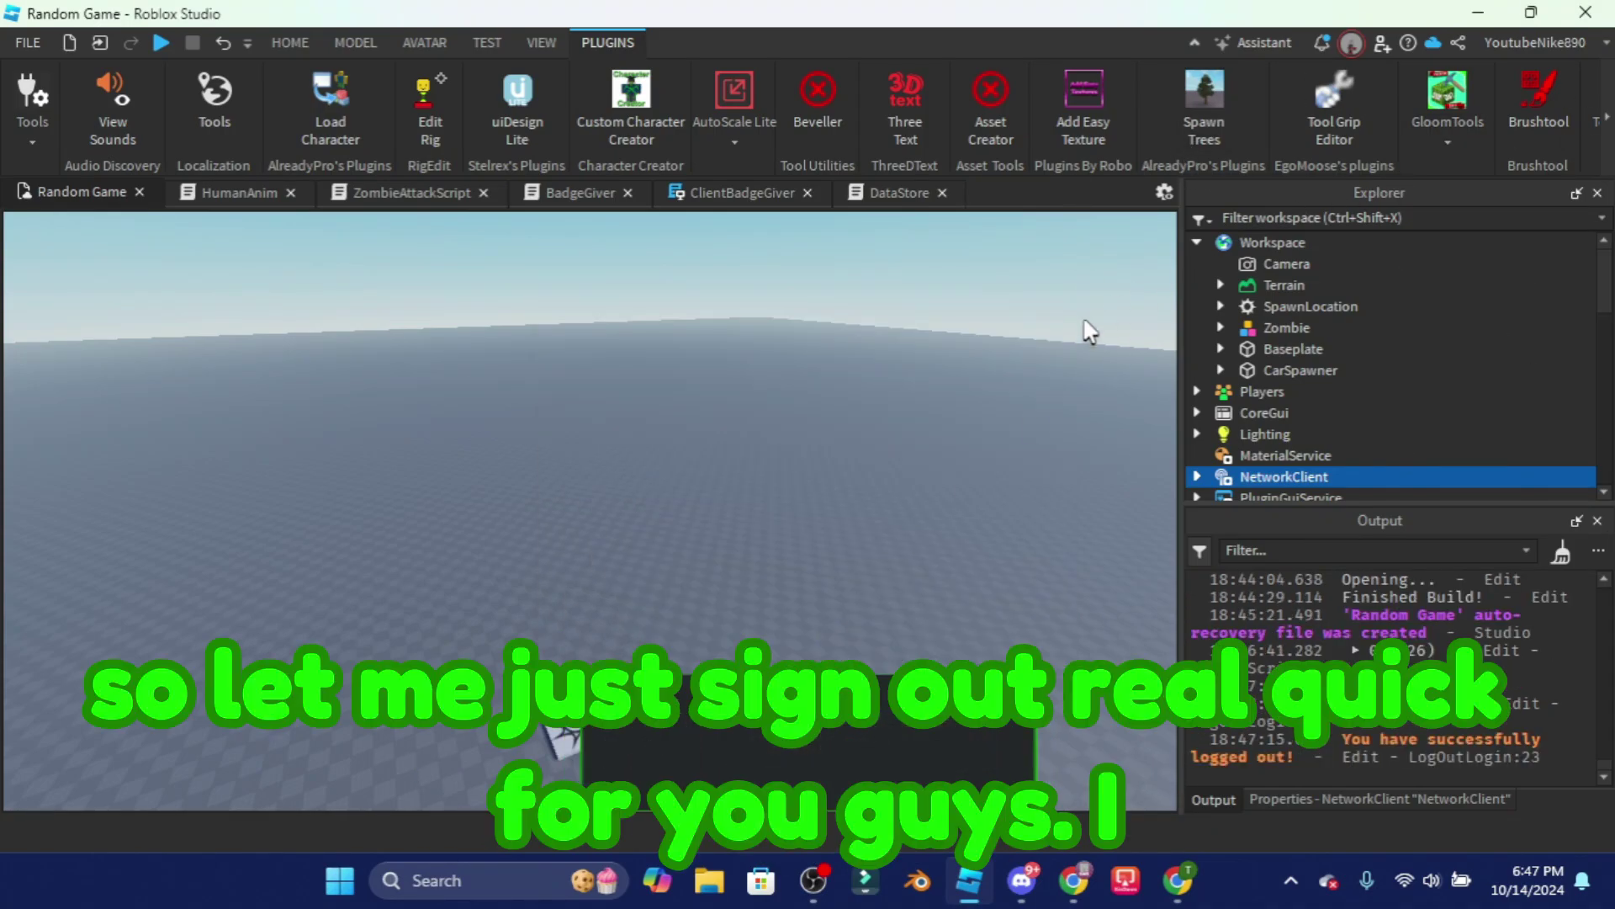
# - Try reopening GloomTools, which fails with 'You have not signed into GloomCraft!'
pyautogui.moveTo(868, 522); pyautogui.dragTo(866, 522, button='right')
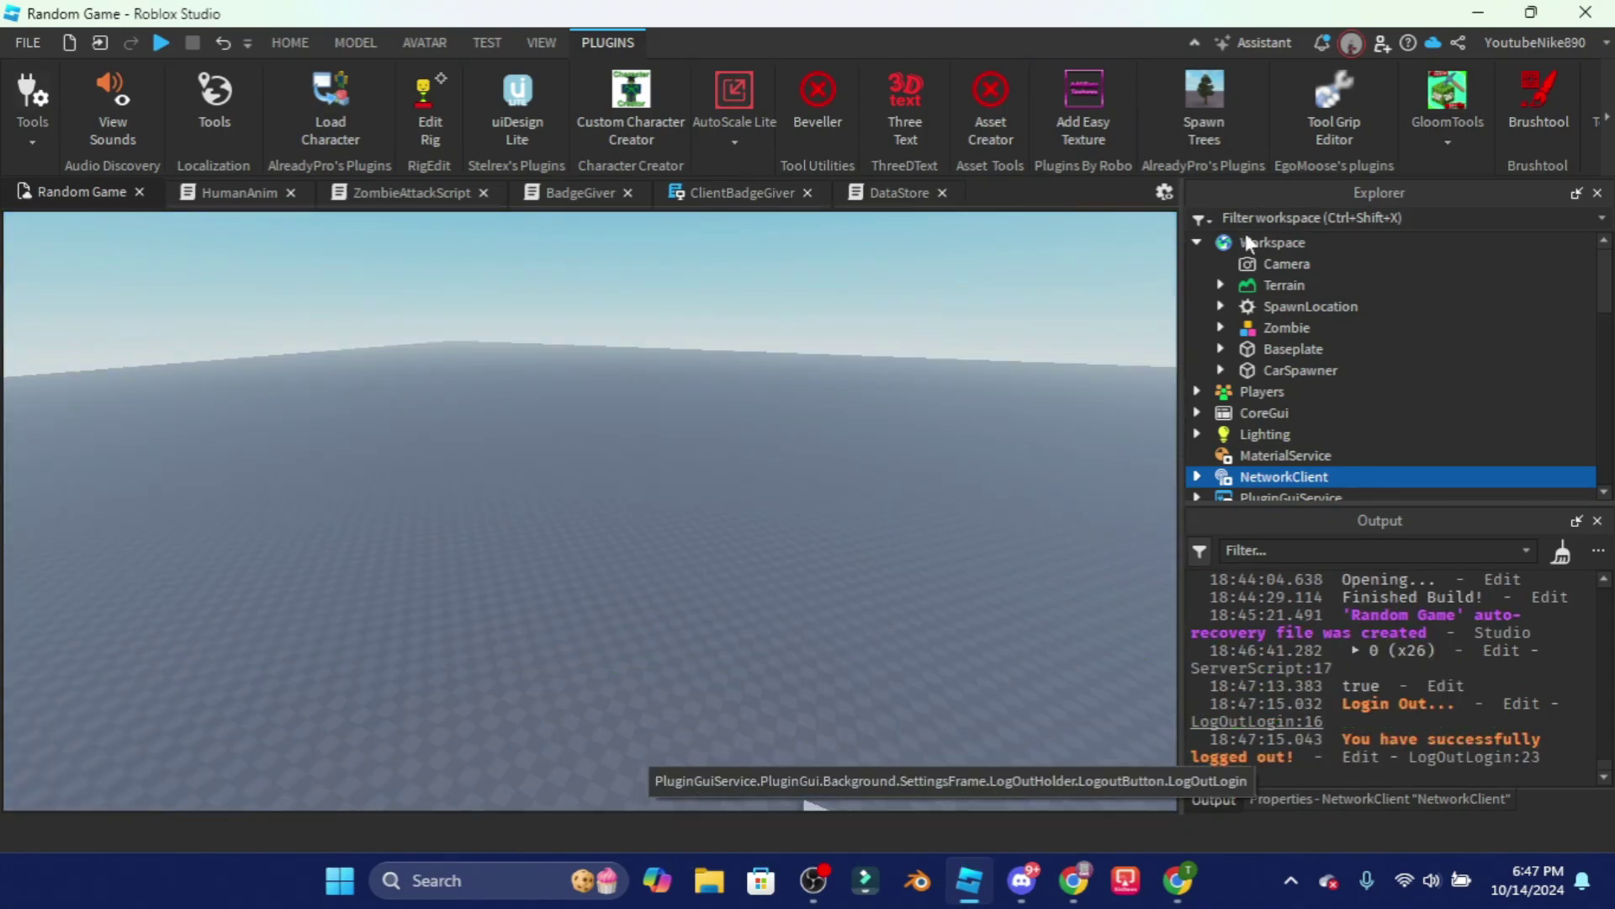
pyautogui.click(1448, 127)
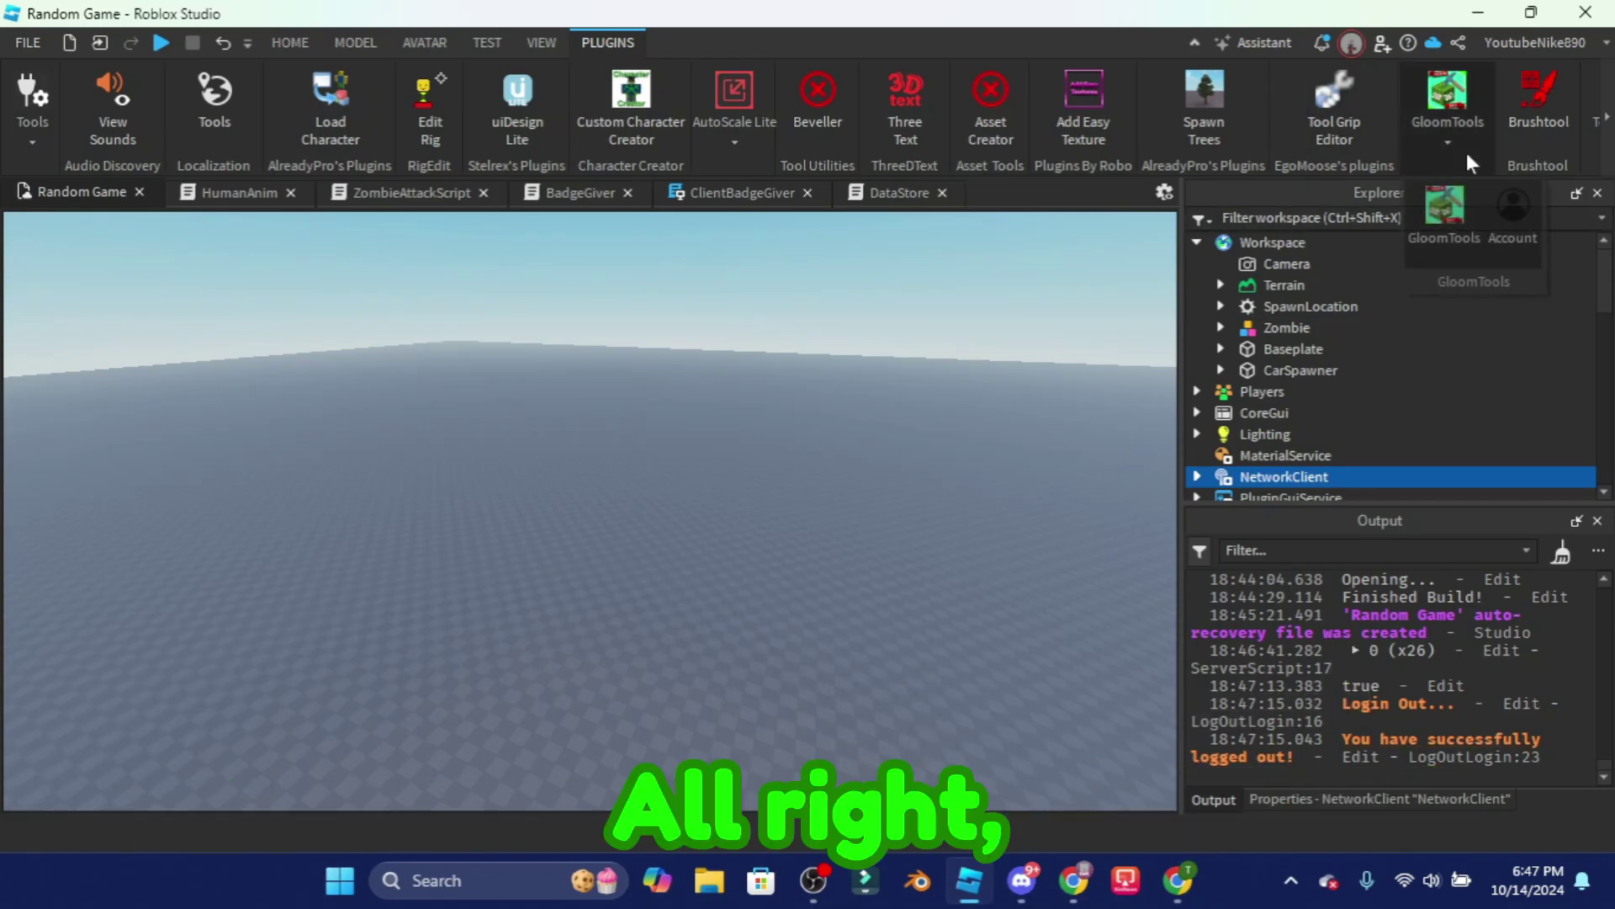
pyautogui.click(1466, 241)
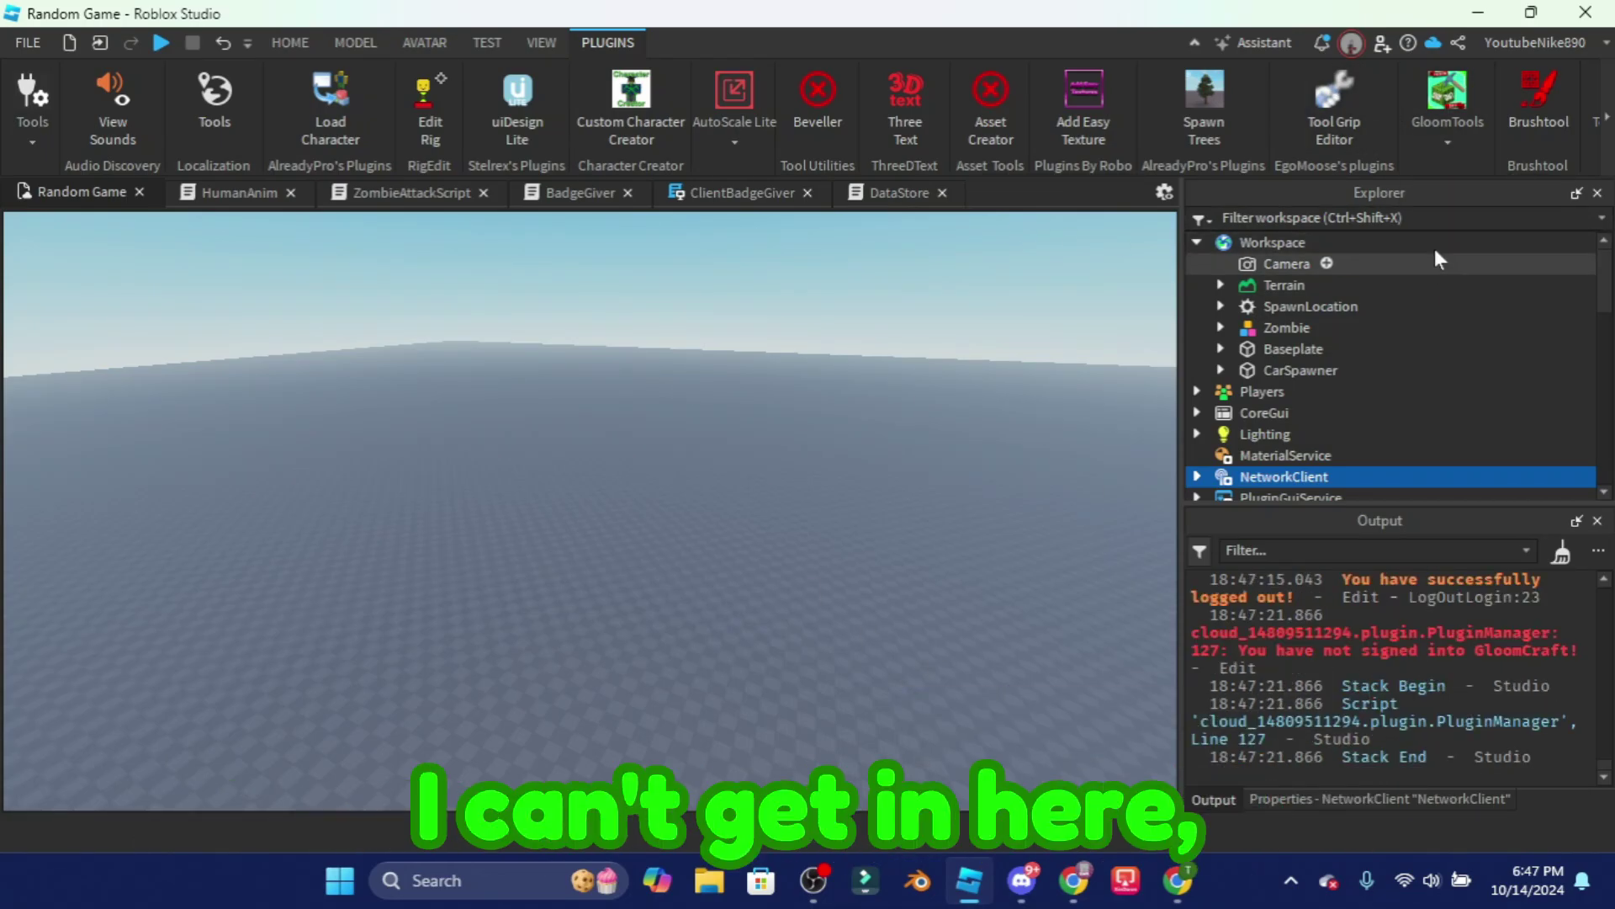
pyautogui.click(1431, 158)
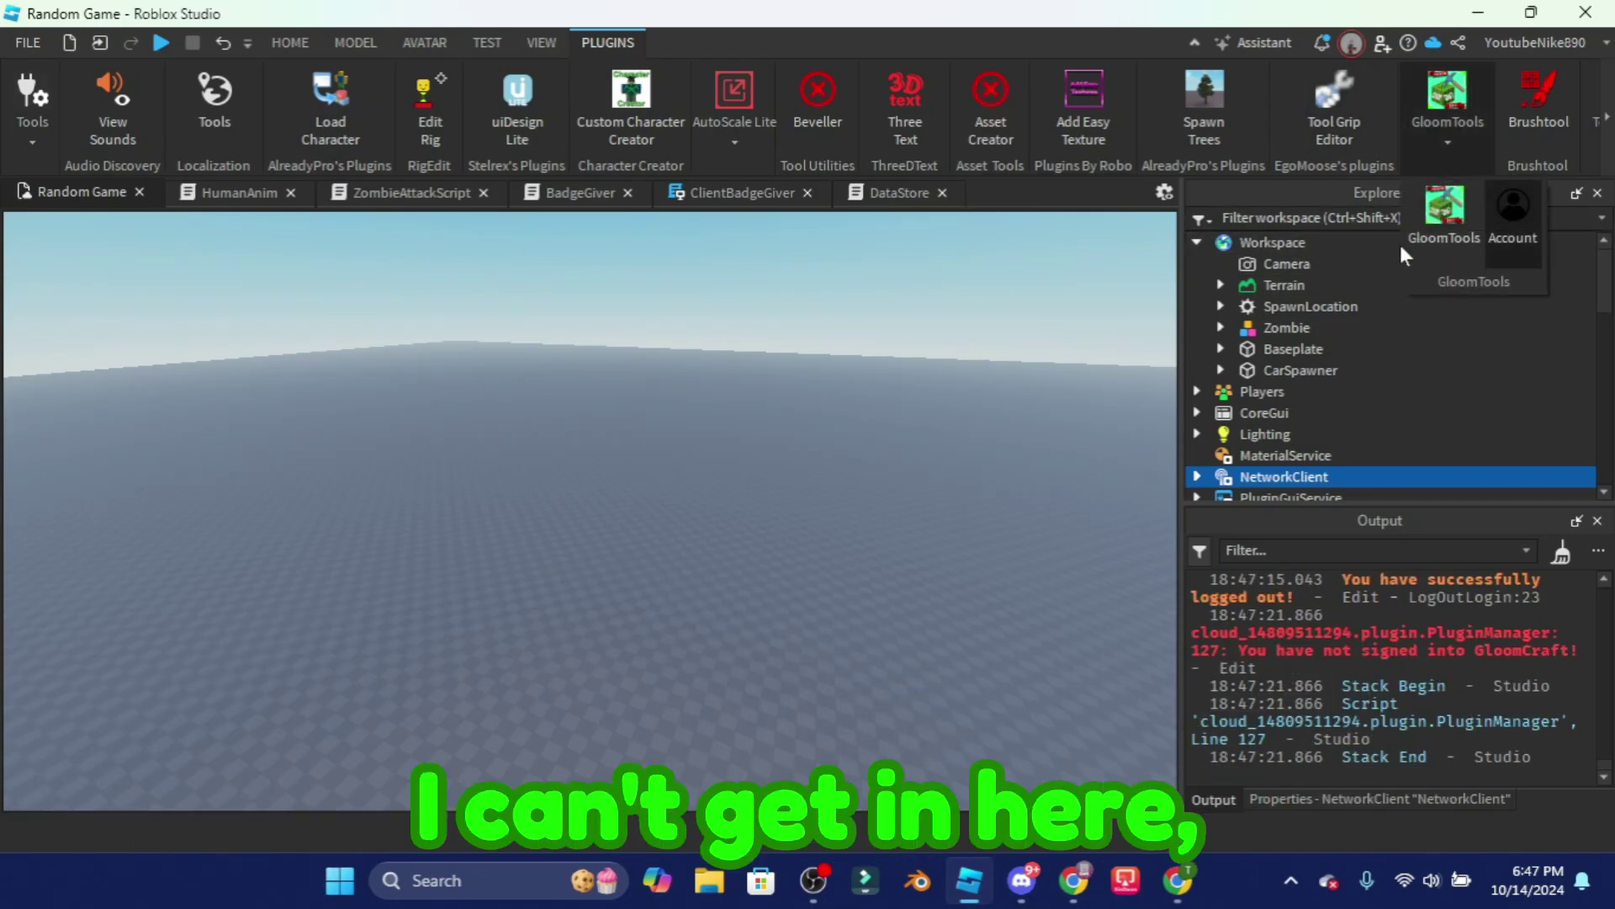
# - Open the GloomTools Account login window and move it to the middle of the viewport
pyautogui.click(1446, 135)
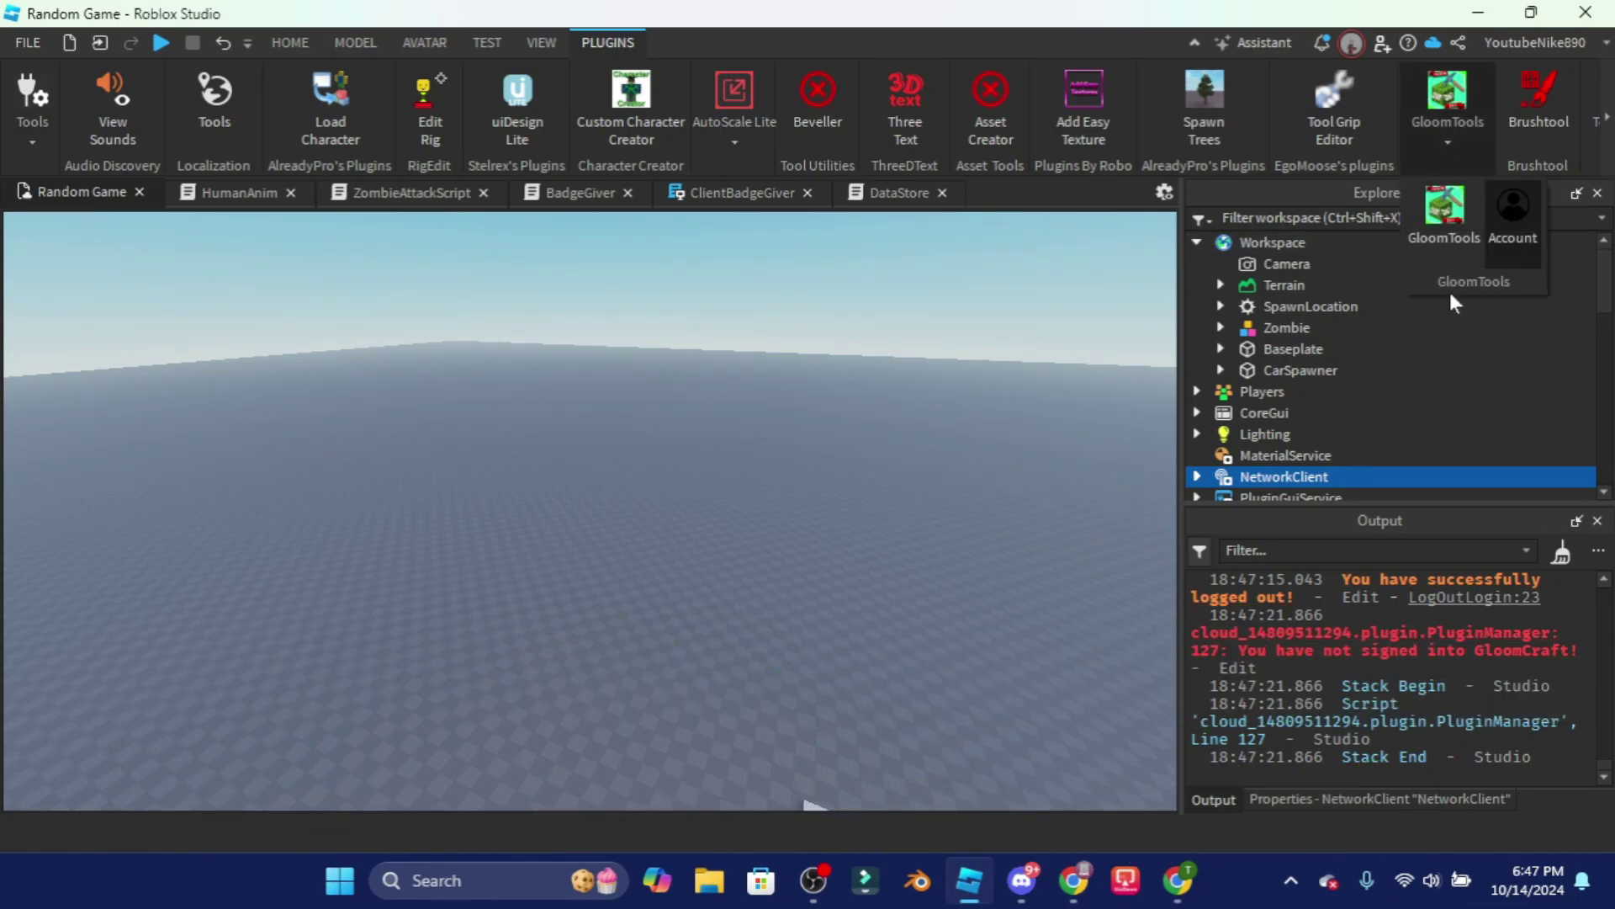
pyautogui.click(1488, 225)
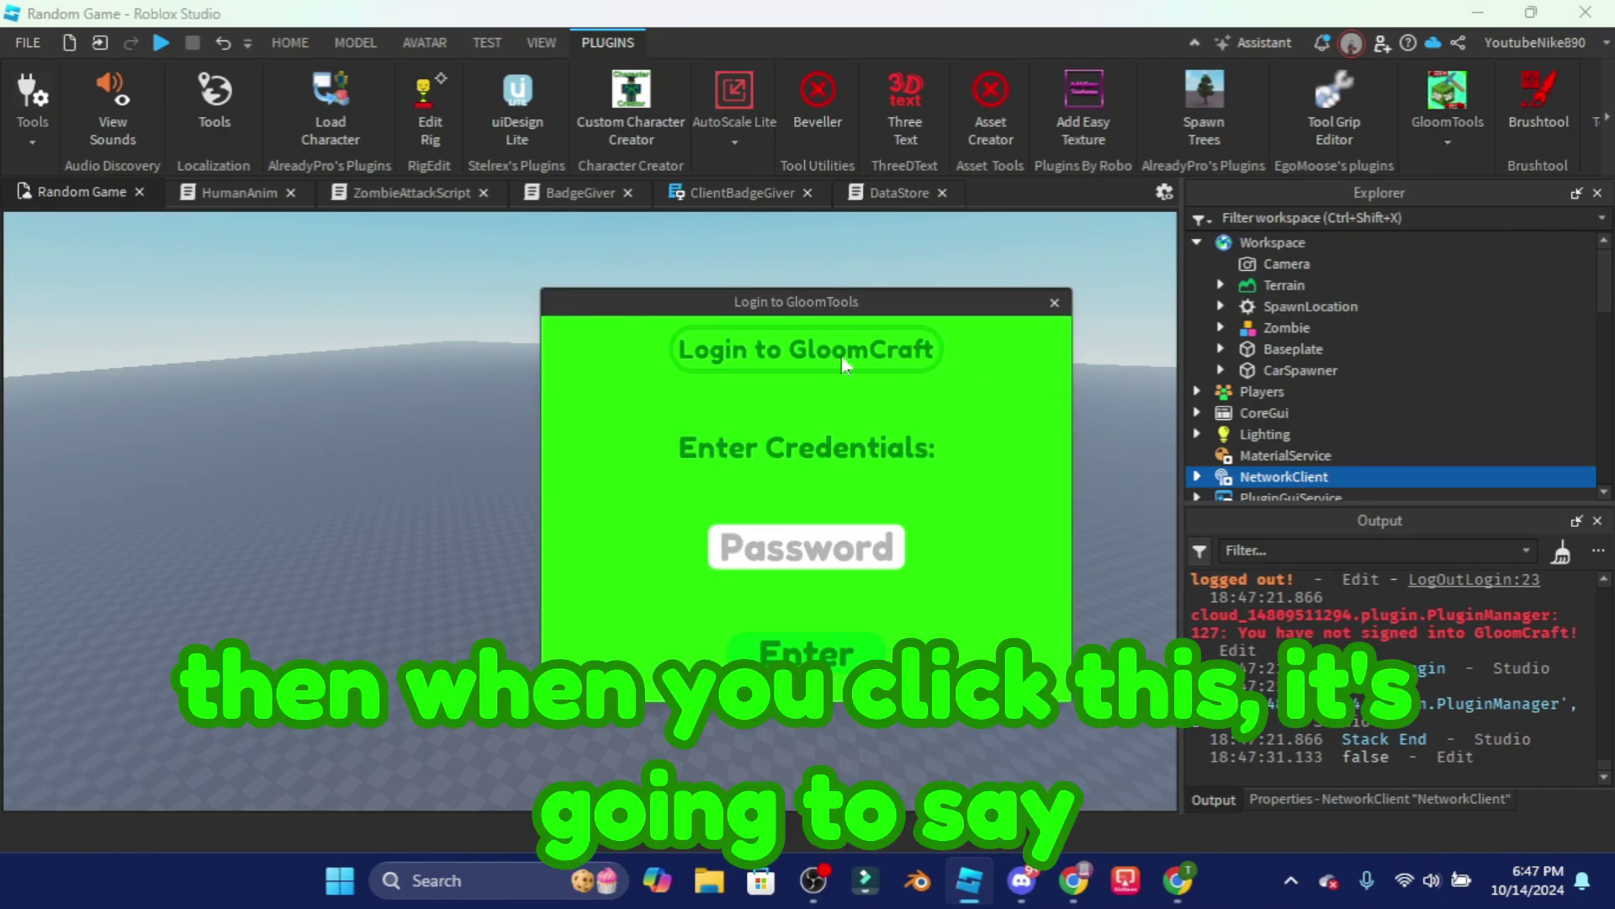
pyautogui.moveTo(852, 311); pyautogui.dragTo(825, 283)
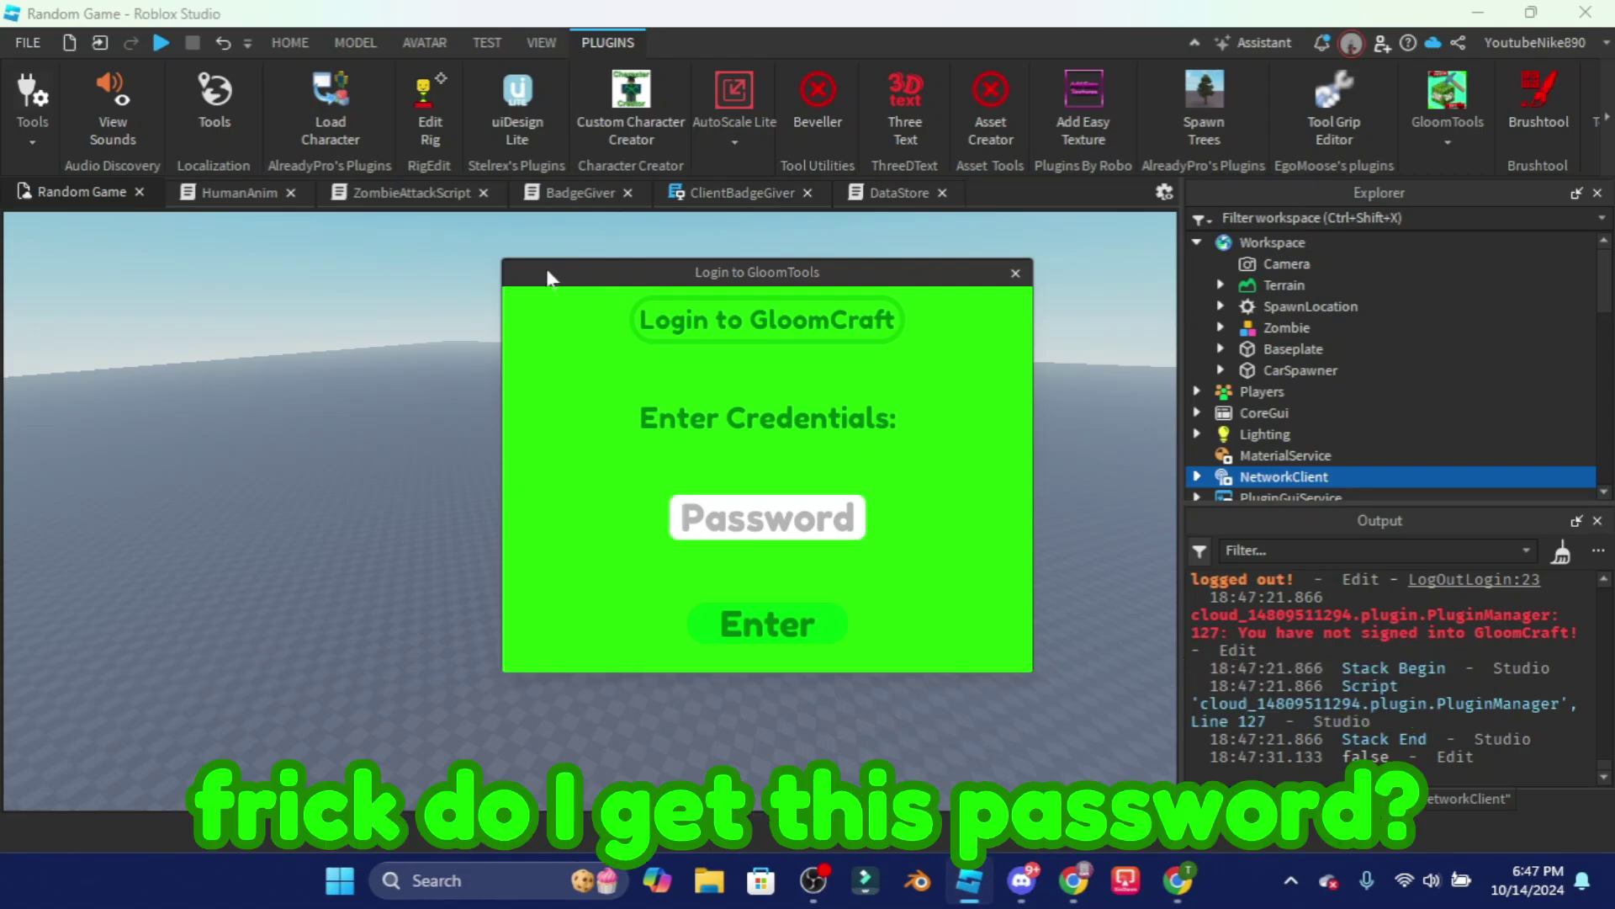
# - Open GloomCraft's Buy Credits page in Chrome and browse the 1, 10 and 50 credit packages
pyautogui.click(1188, 865)
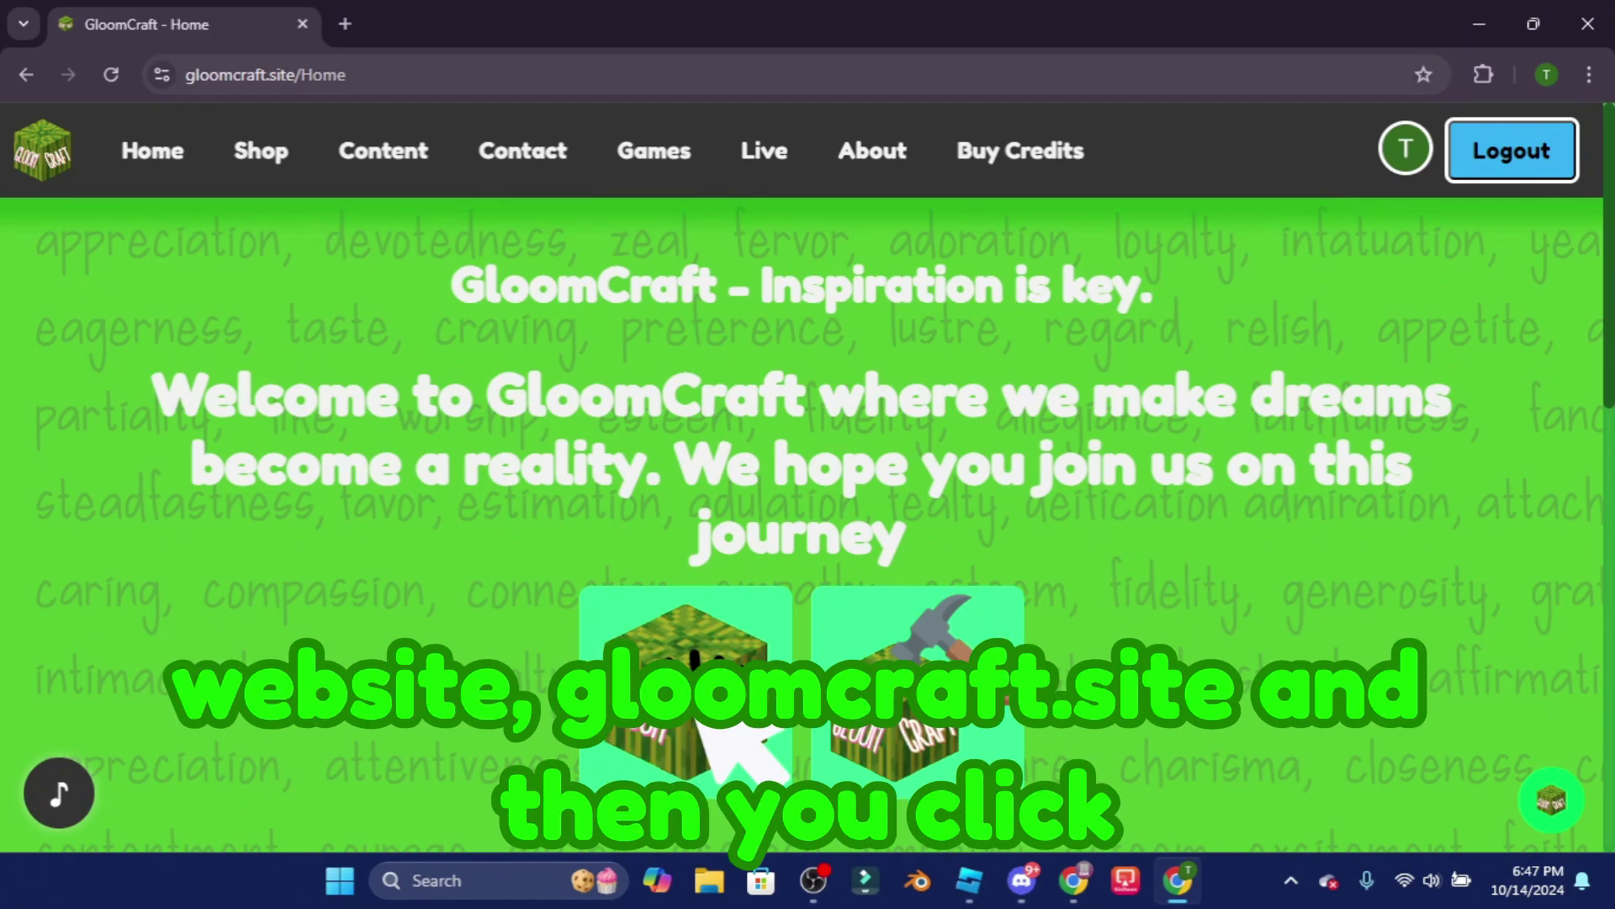
pyautogui.click(1019, 152)
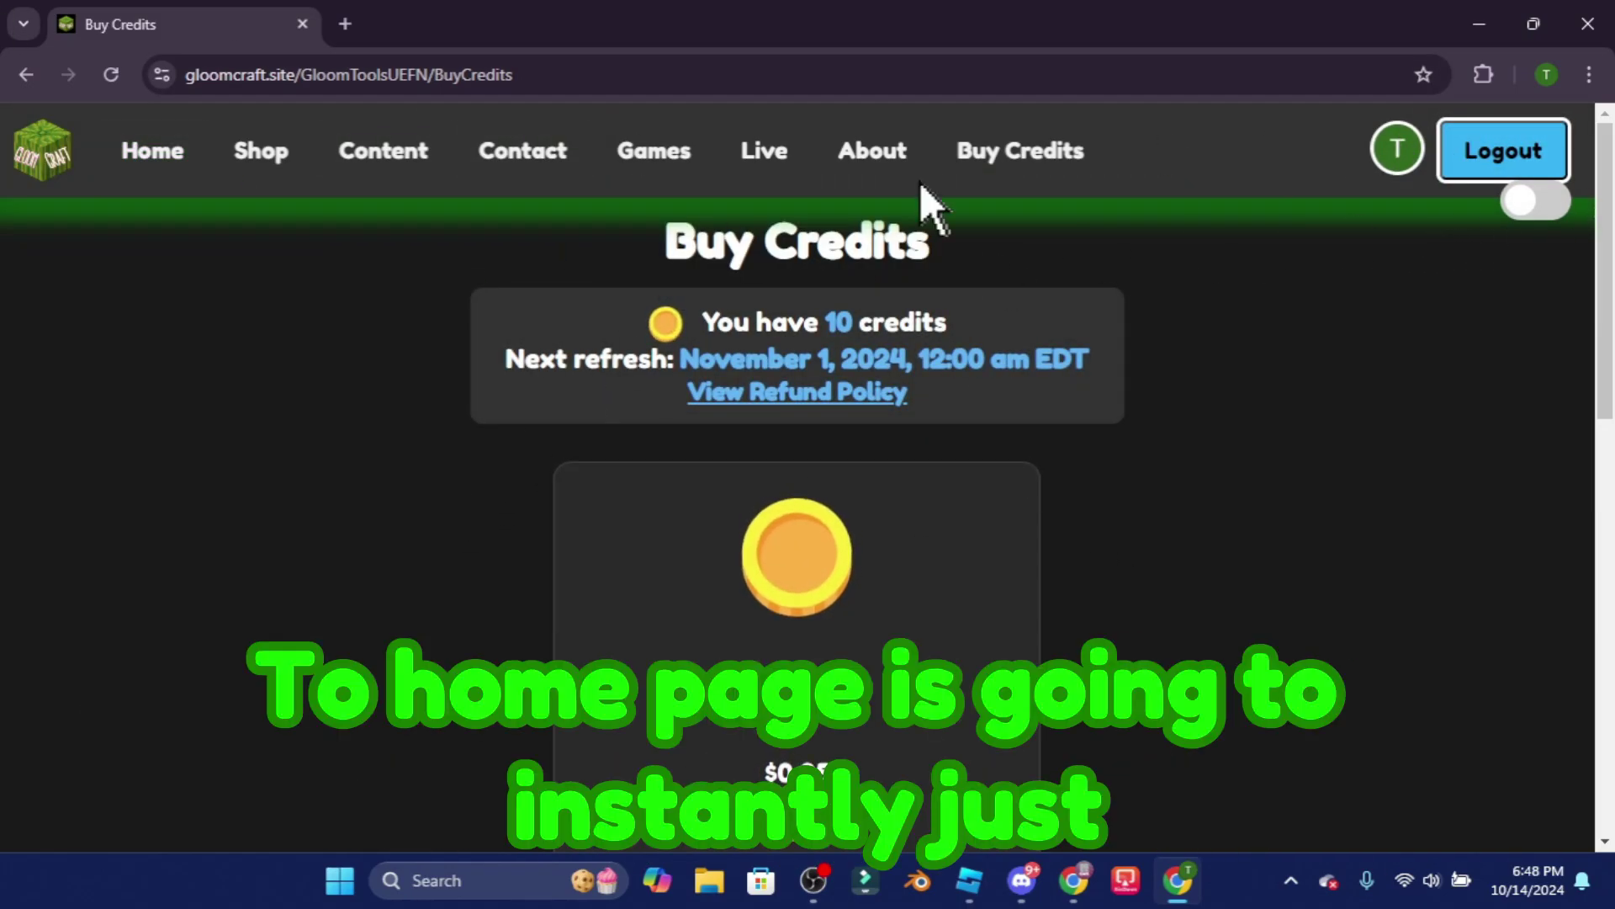
pyautogui.scroll(-10, 951, 454)
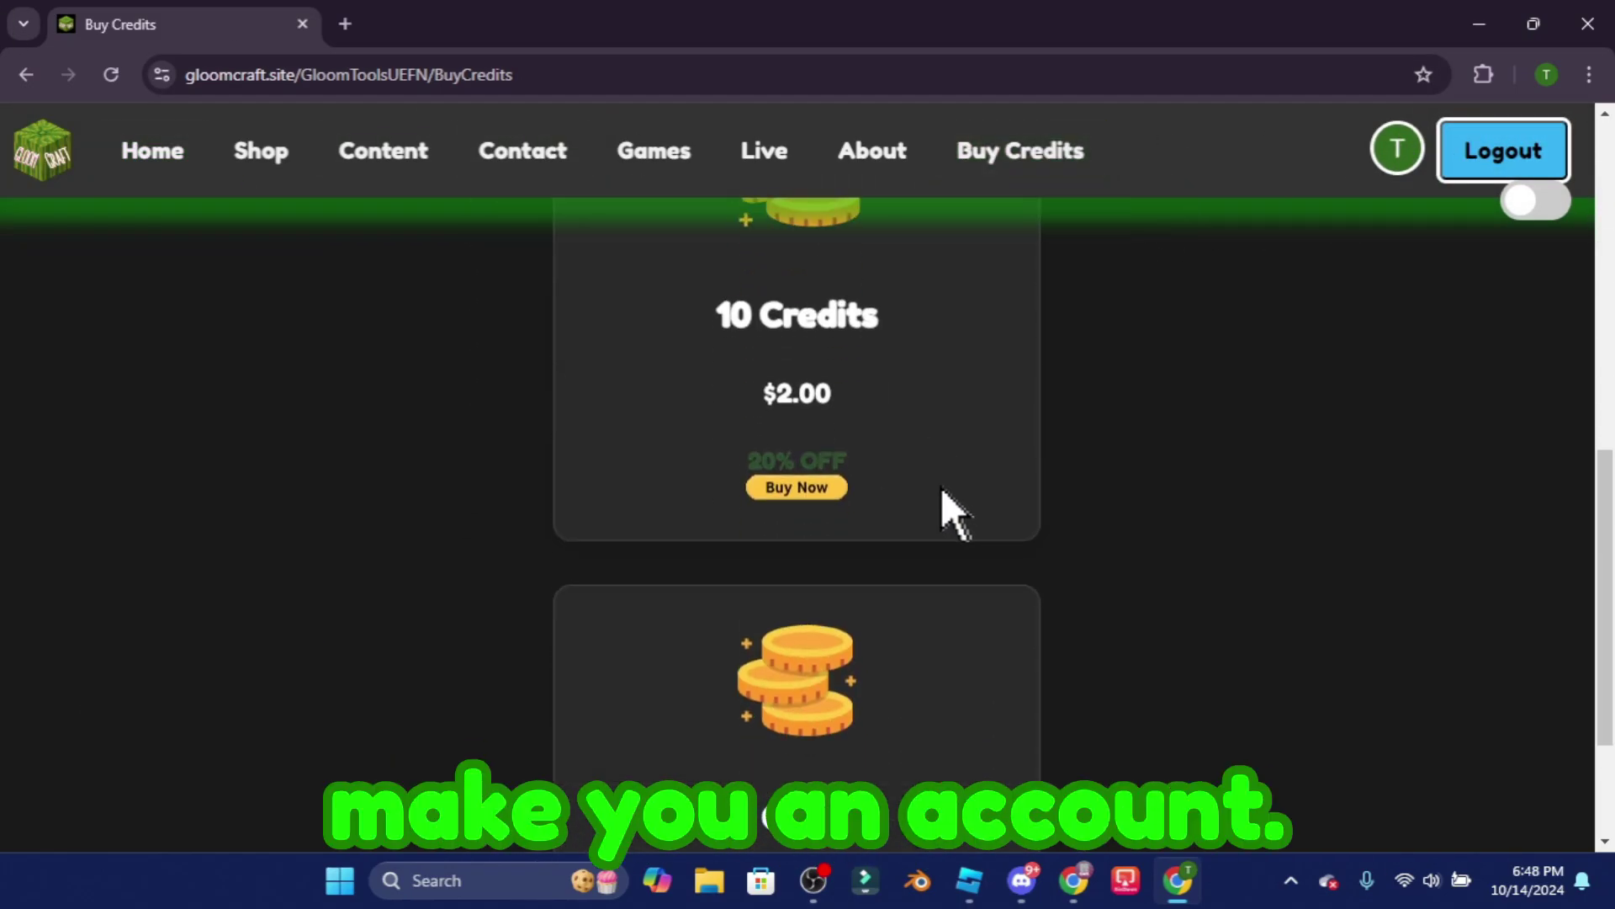
pyautogui.scroll(-3, 943, 505)
pyautogui.scroll(12, 855, 631)
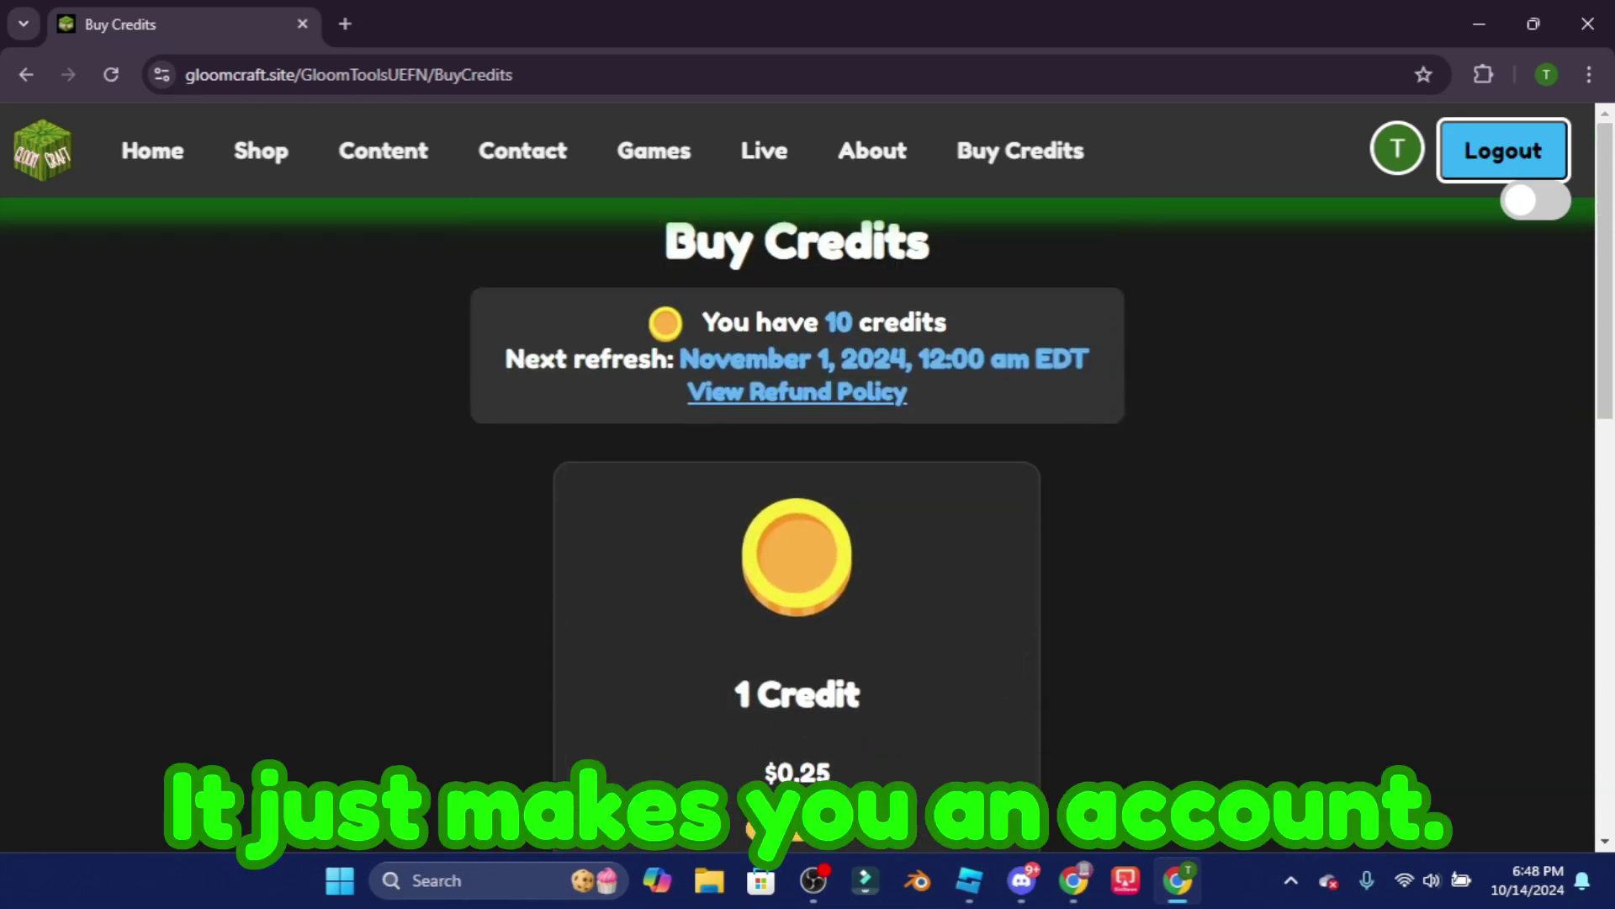
pyautogui.scroll(-12, 934, 522)
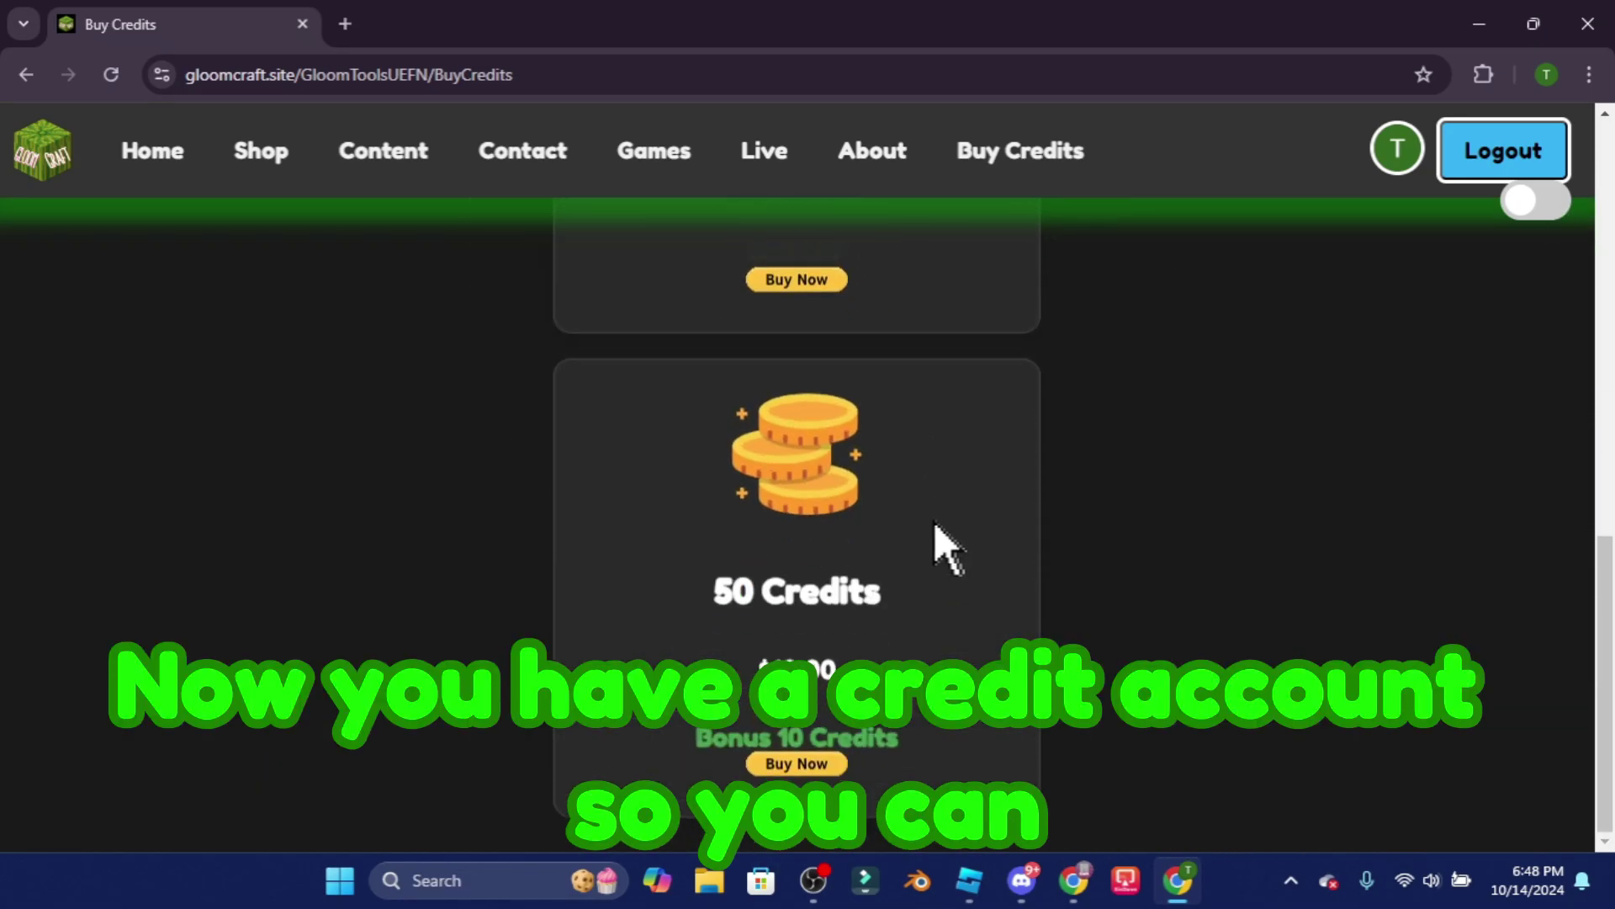
pyautogui.scroll(5, 951, 521)
pyautogui.scroll(3, 968, 522)
pyautogui.scroll(-7, 998, 663)
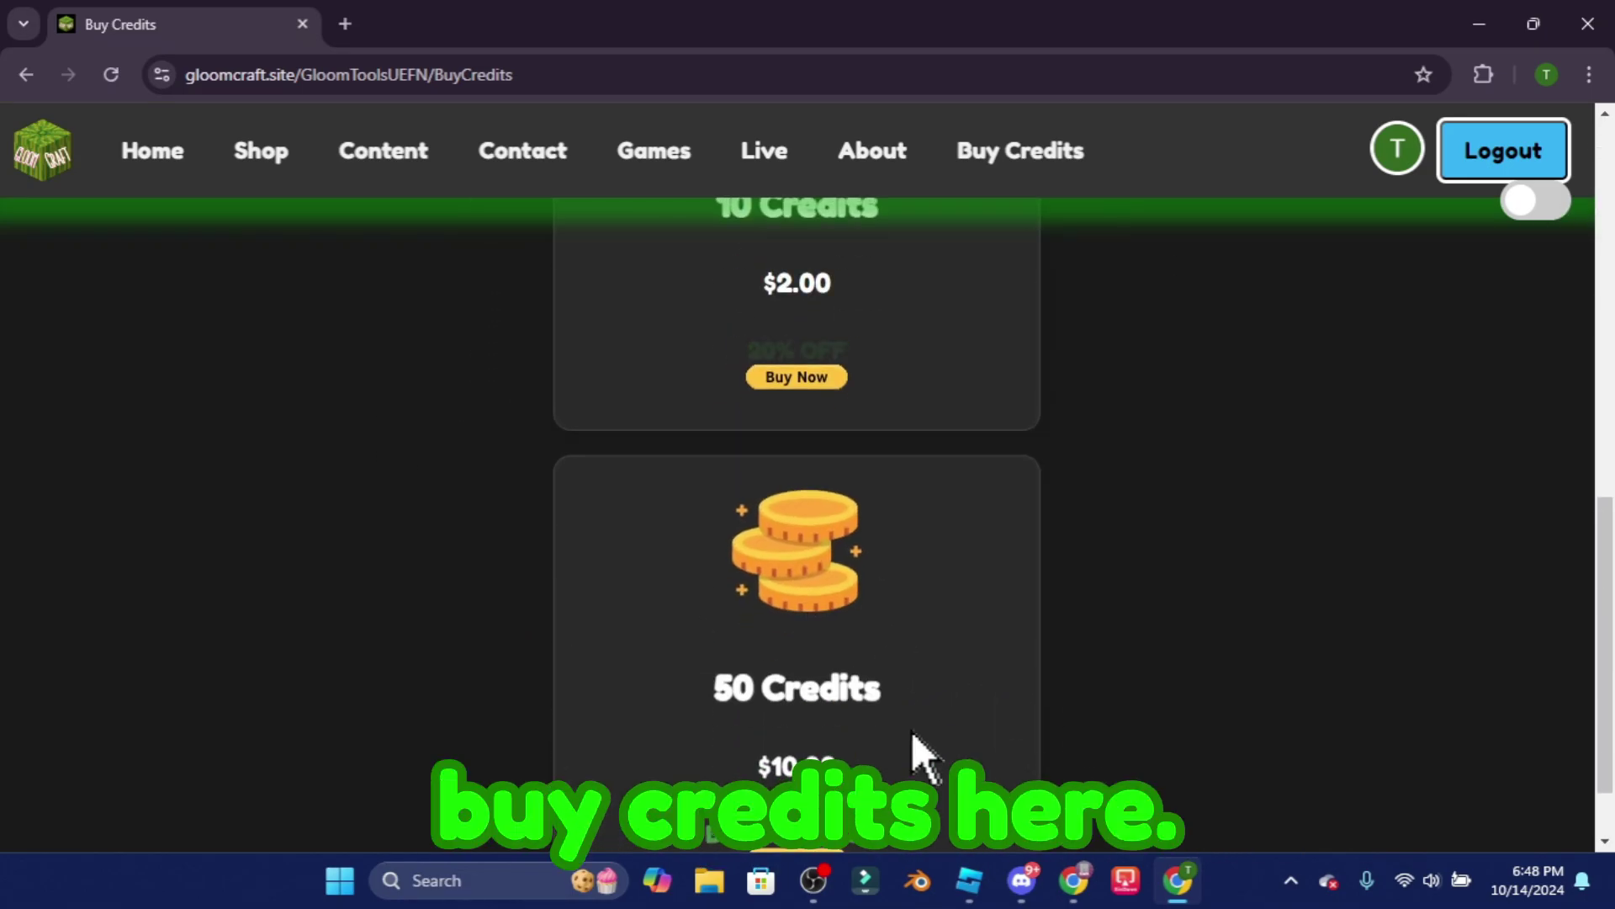
pyautogui.scroll(4, 897, 732)
pyautogui.scroll(-5, 881, 678)
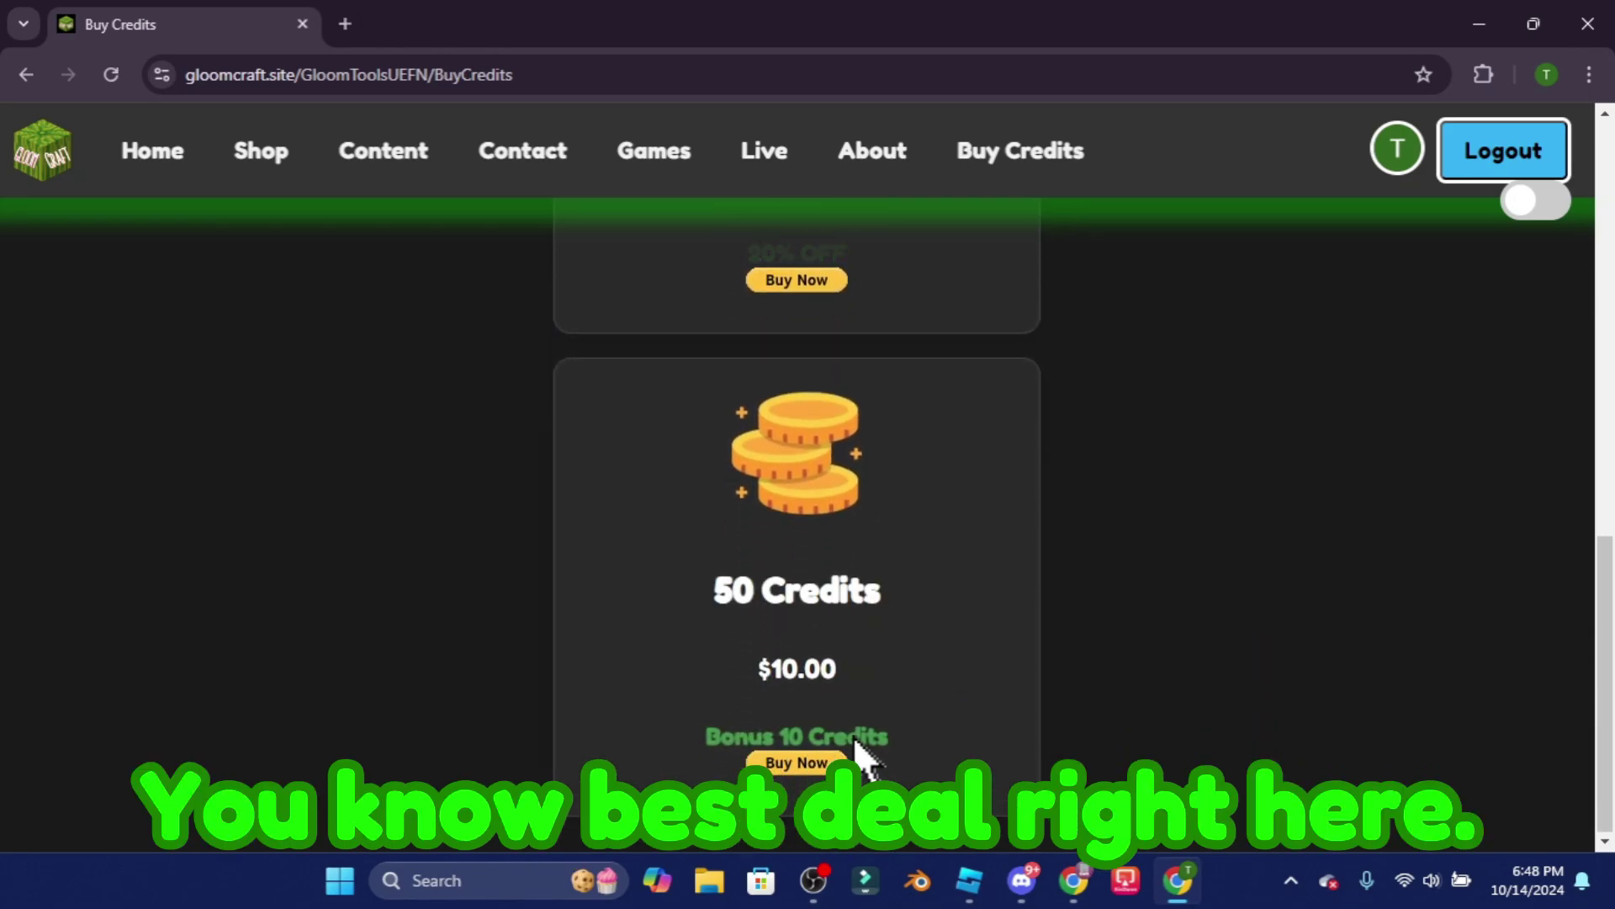
pyautogui.scroll(4, 892, 723)
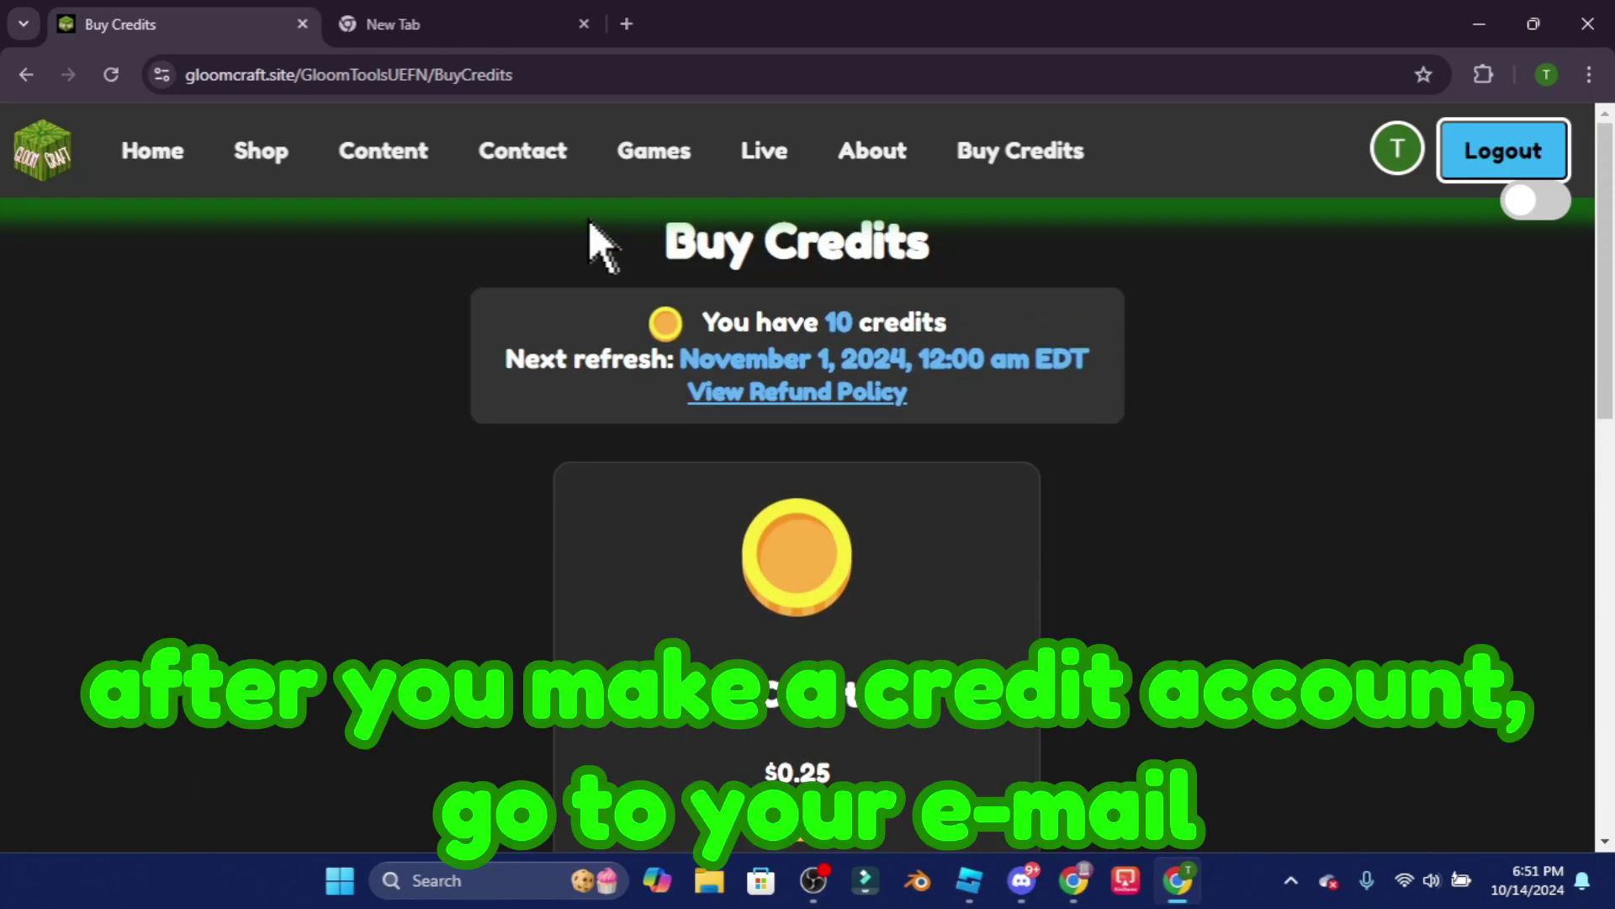
# - In the other tab, open Gmail and search for 'gloomcraft'
pyautogui.click(453, 20)
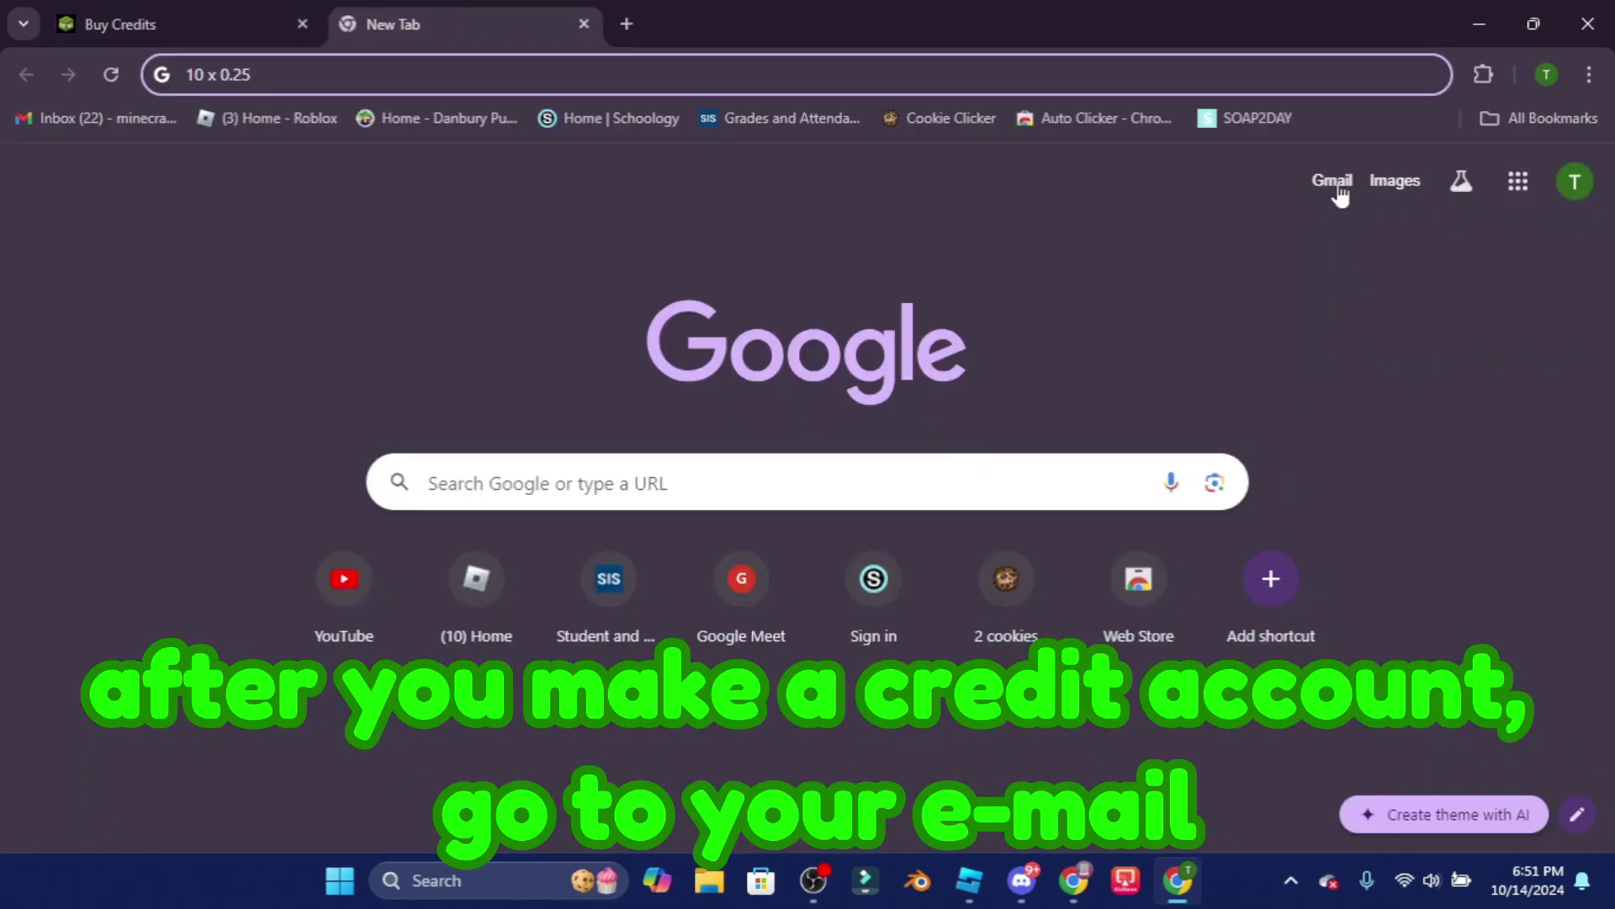
pyautogui.click(1340, 189)
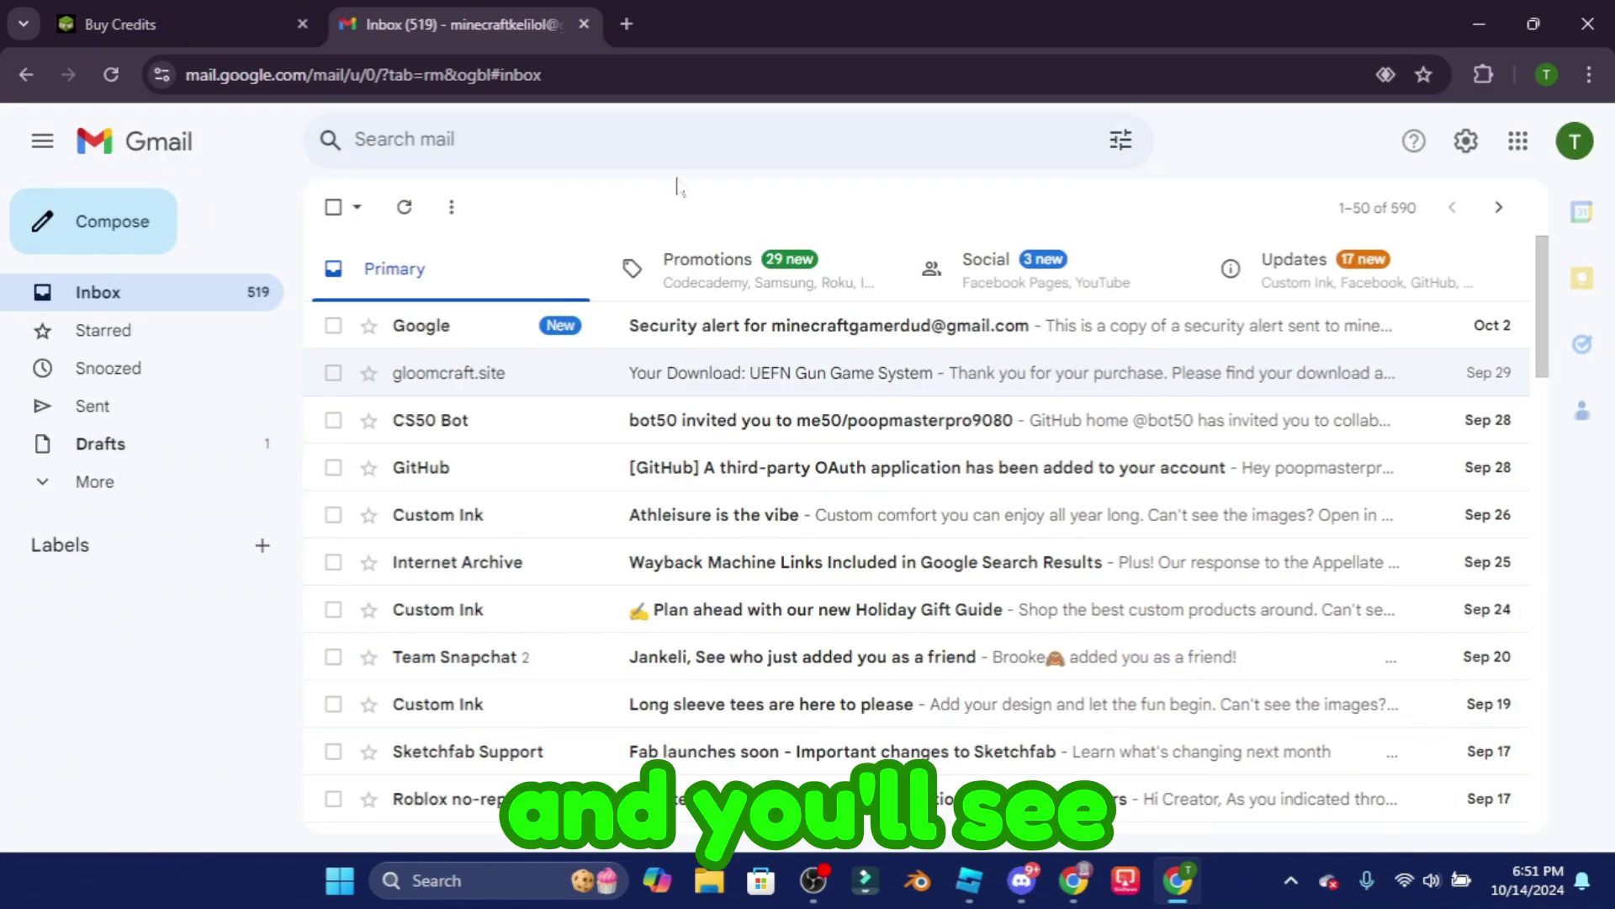
pyautogui.click(555, 139)
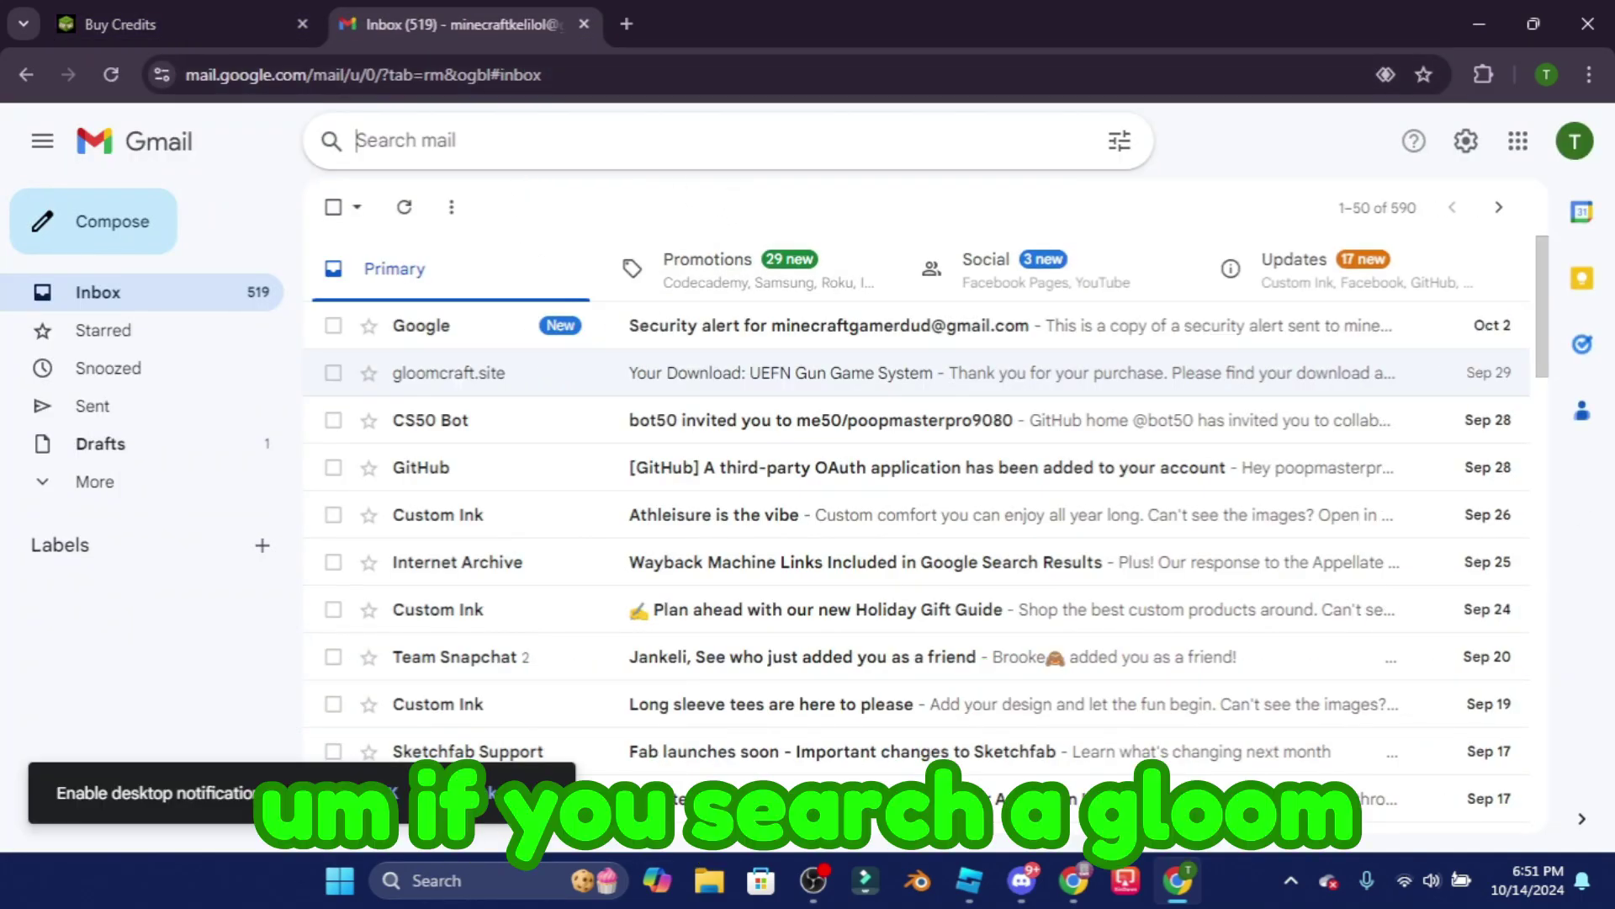
pyautogui.write('gloomcar')
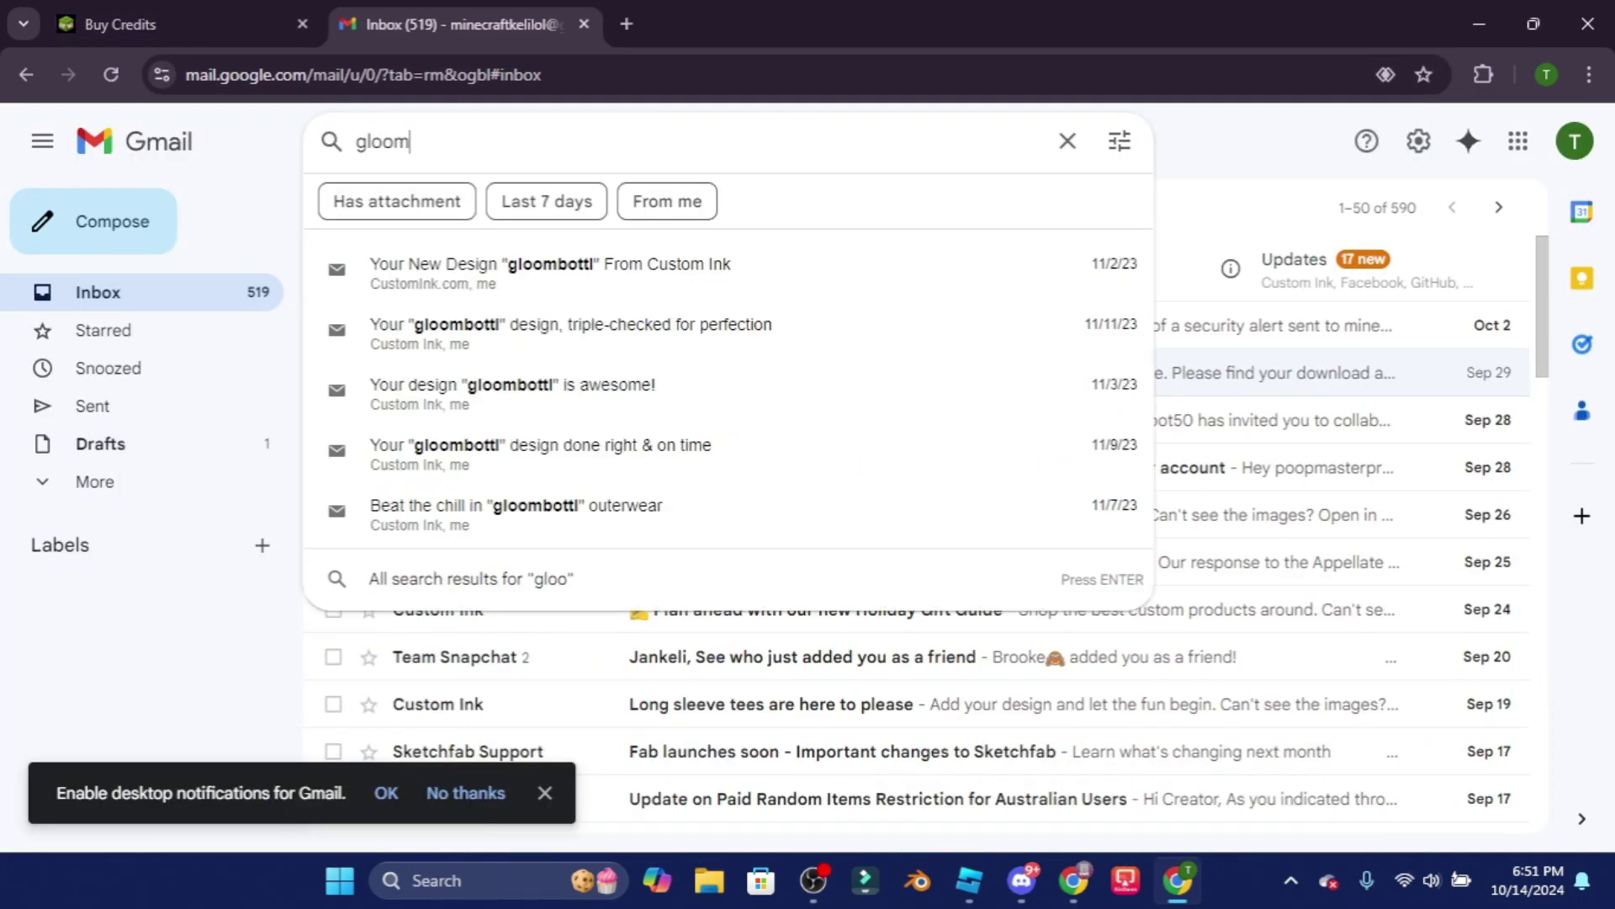
pyautogui.press('BackSpace')
pyautogui.press('BackSpace')
pyautogui.write('ra')
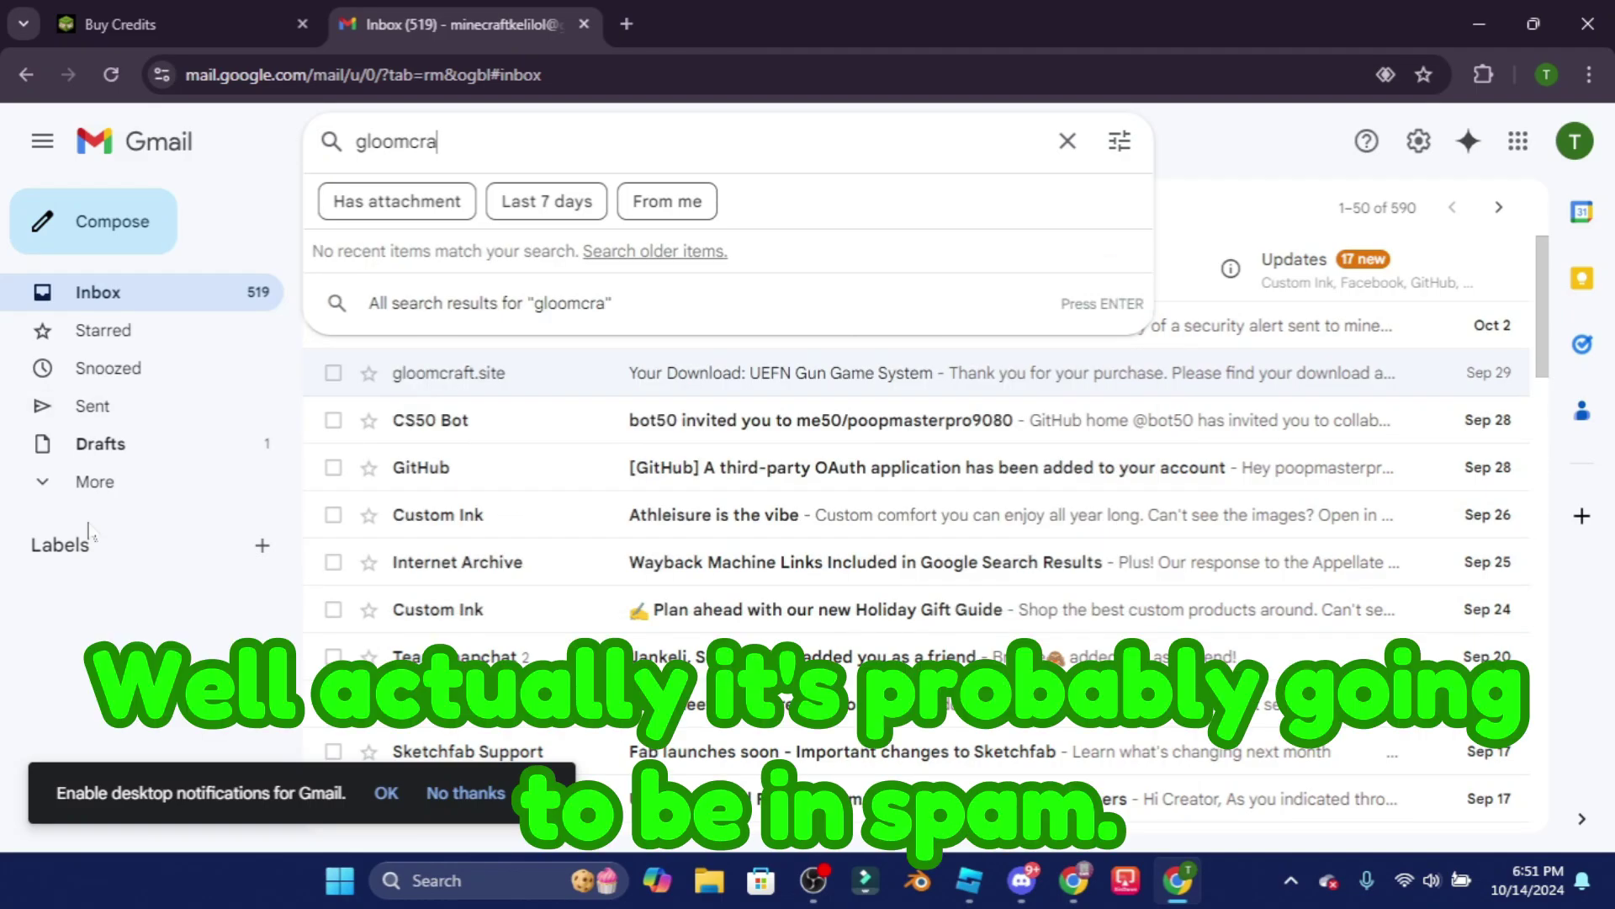
# - Open the GloomCraft account-details email in Spam, select its password, and minimize Chrome
pyautogui.click(134, 491)
pyautogui.scroll(-1, 168, 555)
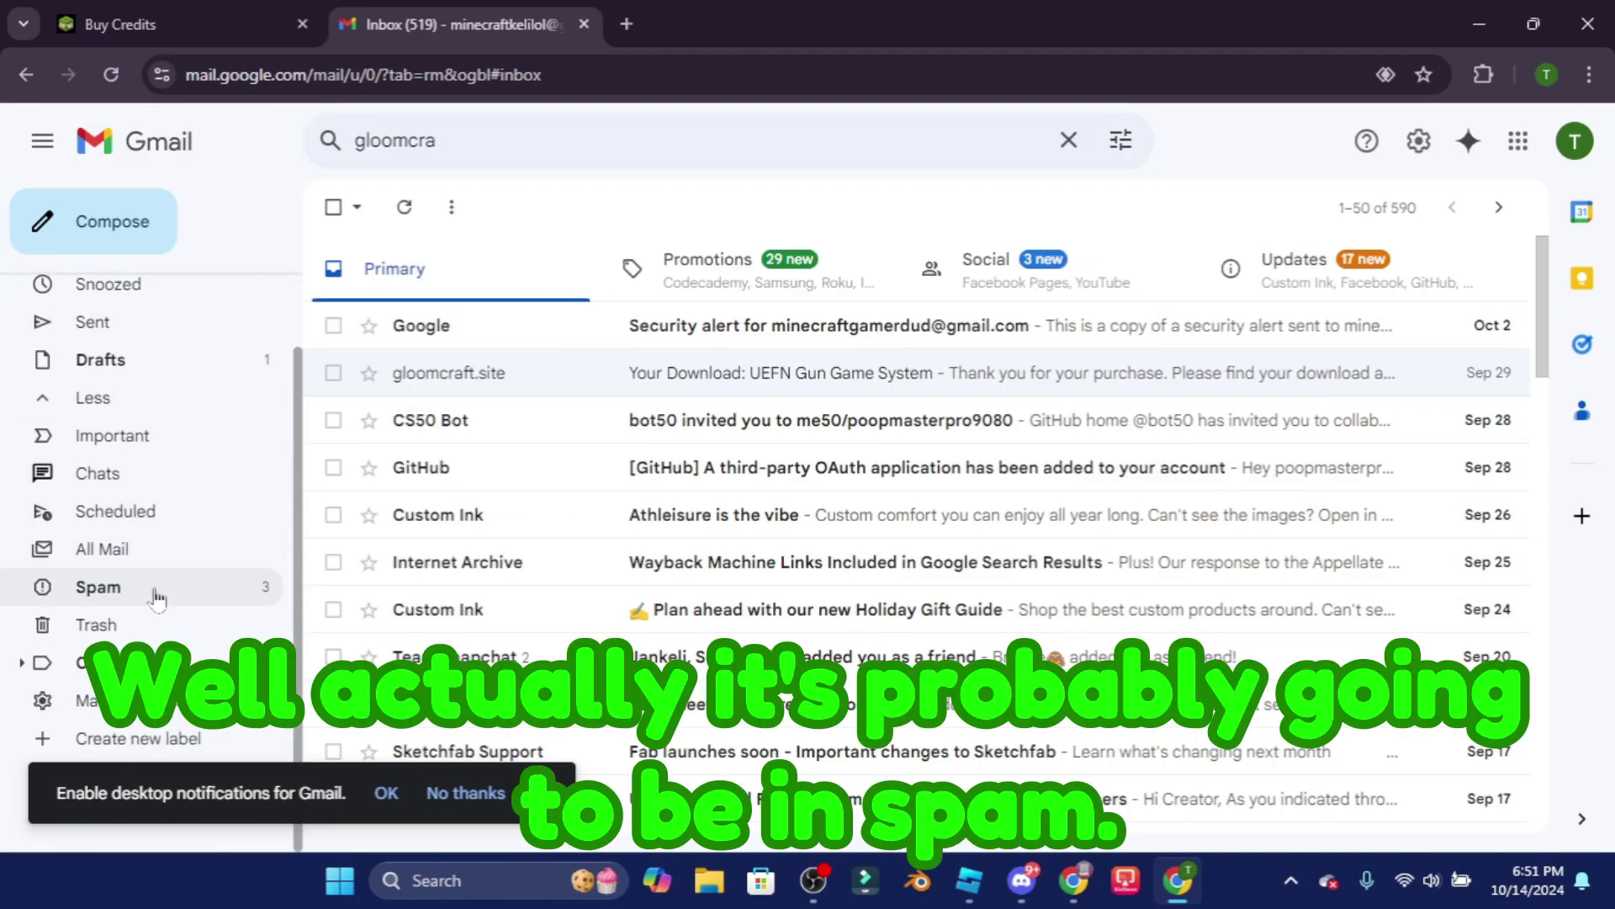
pyautogui.click(173, 587)
pyautogui.click(808, 393)
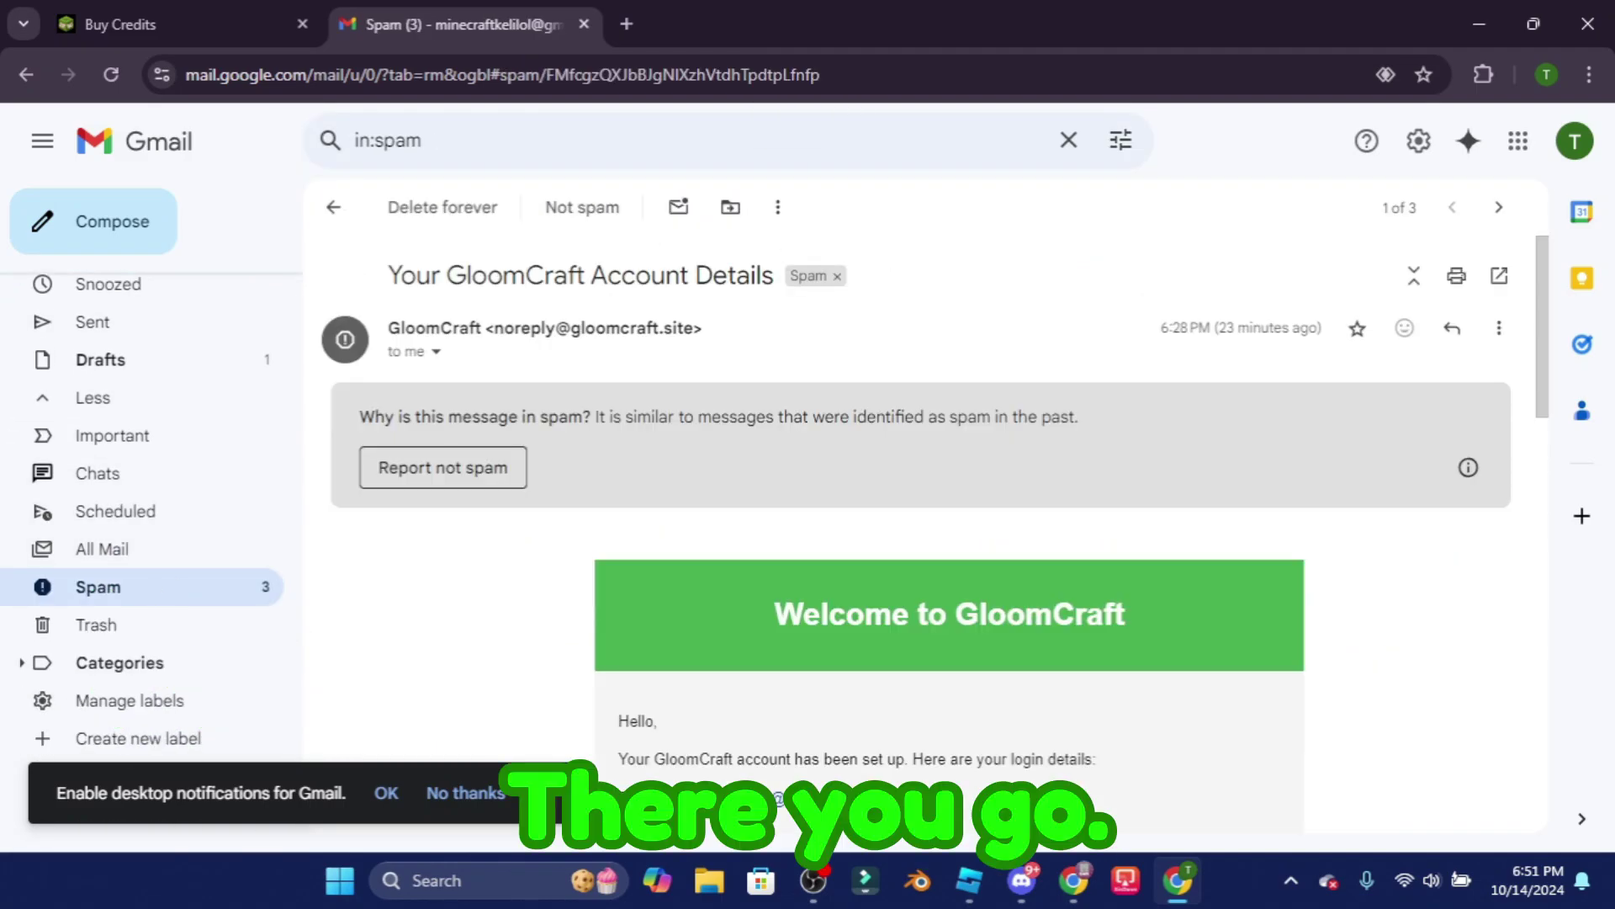
pyautogui.scroll(-4, 764, 531)
pyautogui.scroll(4, 685, 498)
pyautogui.scroll(-3, 998, 566)
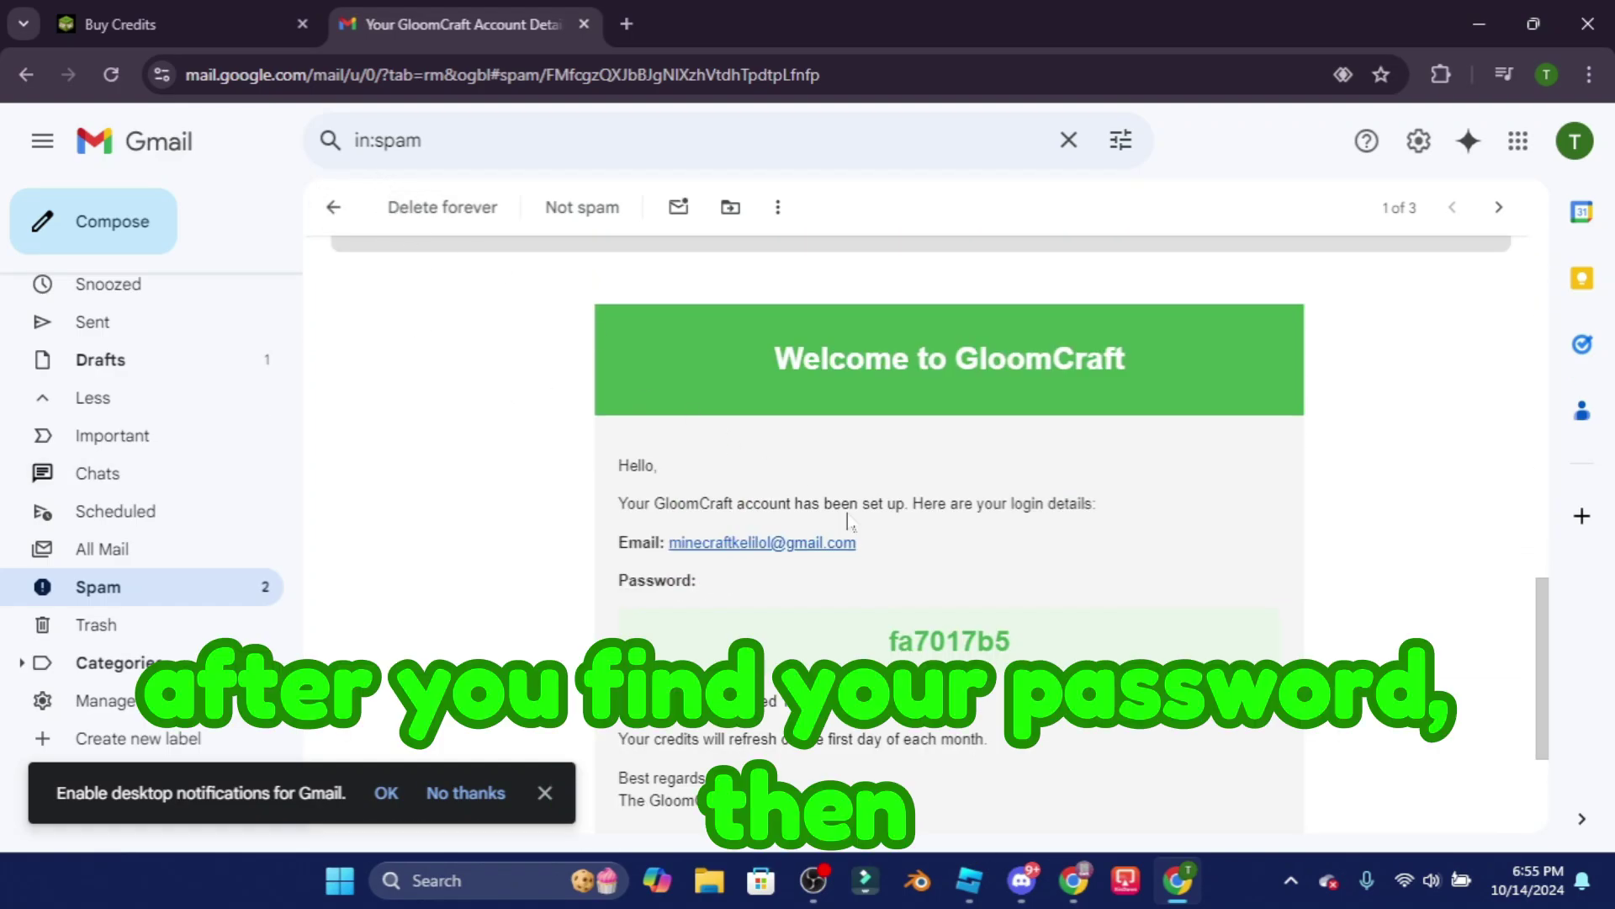
pyautogui.doubleClick(949, 640)
pyautogui.hotkey('ctrl', 'c')
pyautogui.scroll(-3, 905, 373)
pyautogui.click(1486, 20)
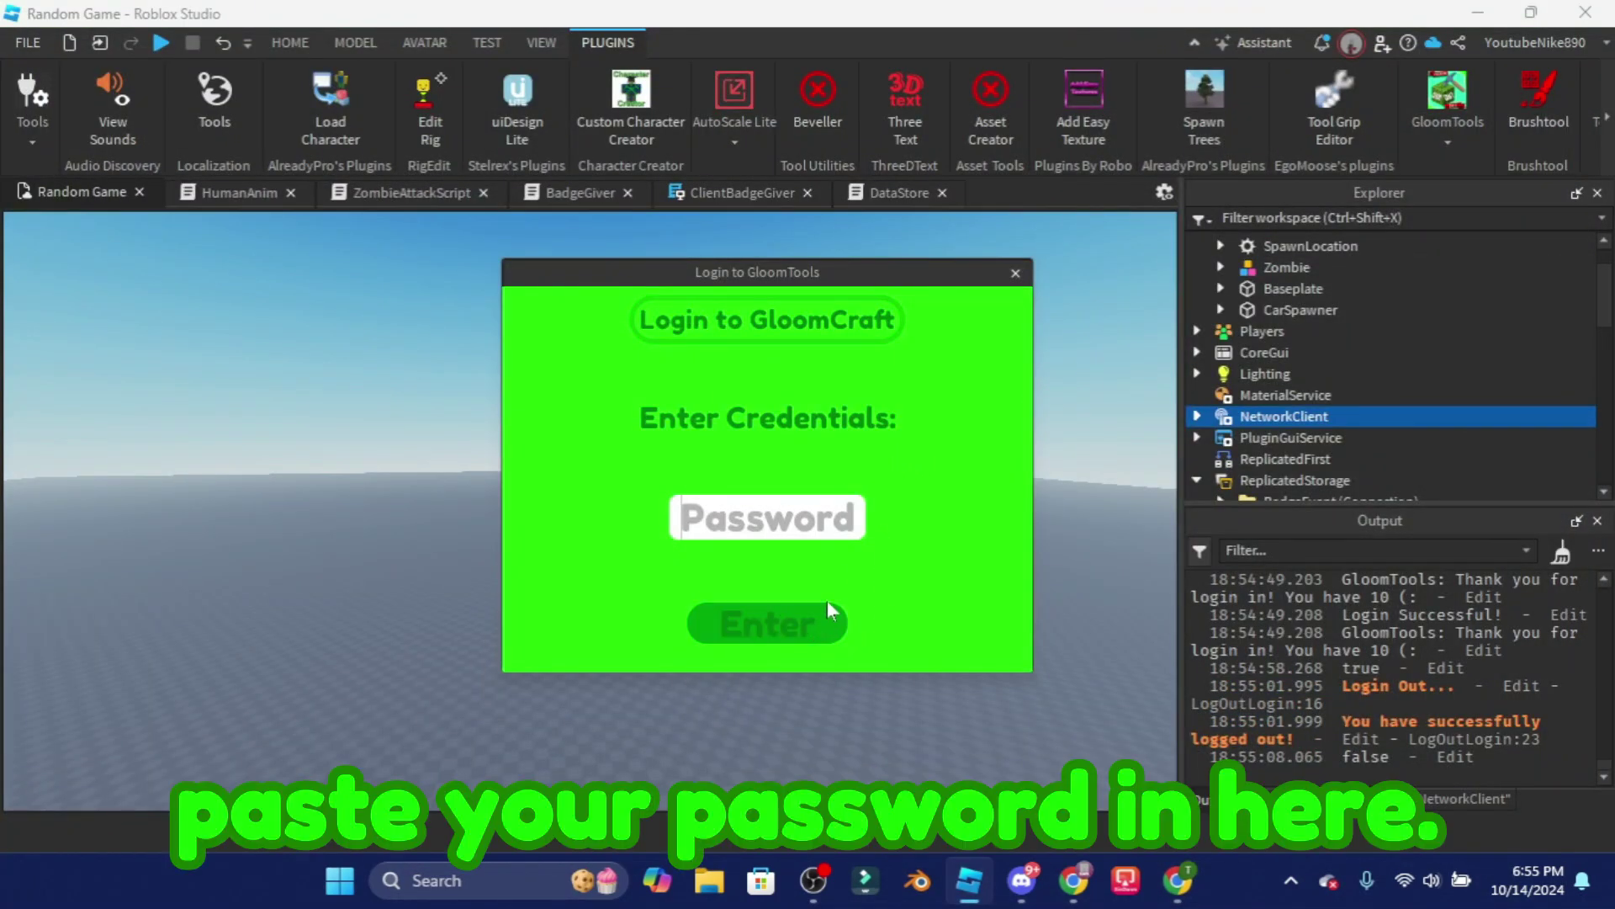
# - Paste the password into the GloomTools login field and sign in
pyautogui.press('BackSpace')
pyautogui.hotkey('ctrl', 'v')
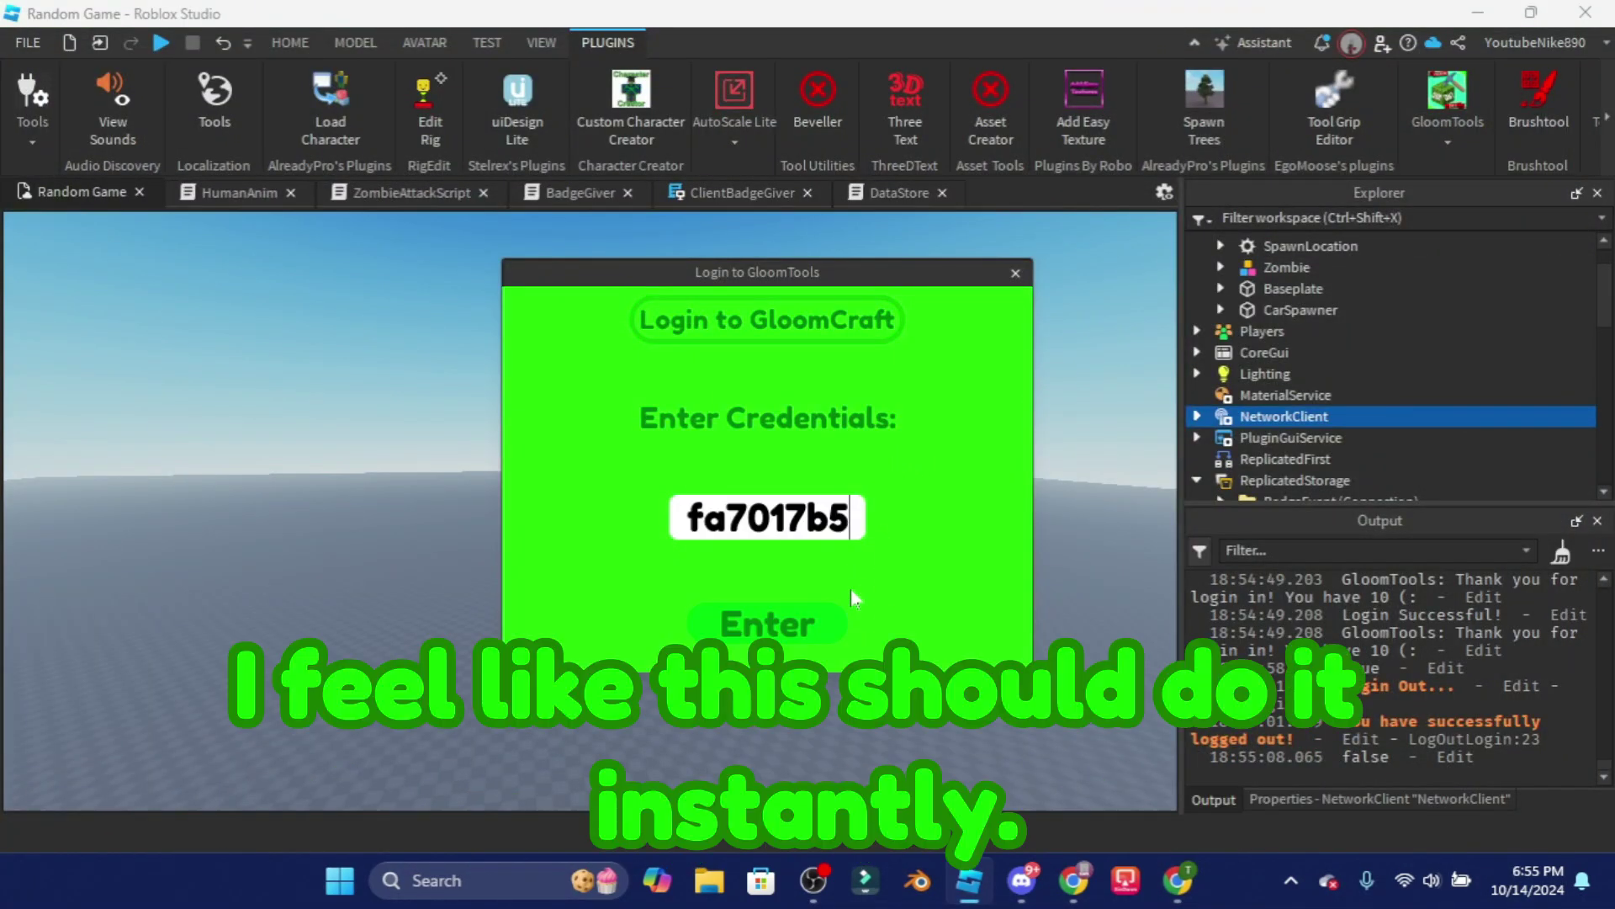
pyautogui.click(805, 625)
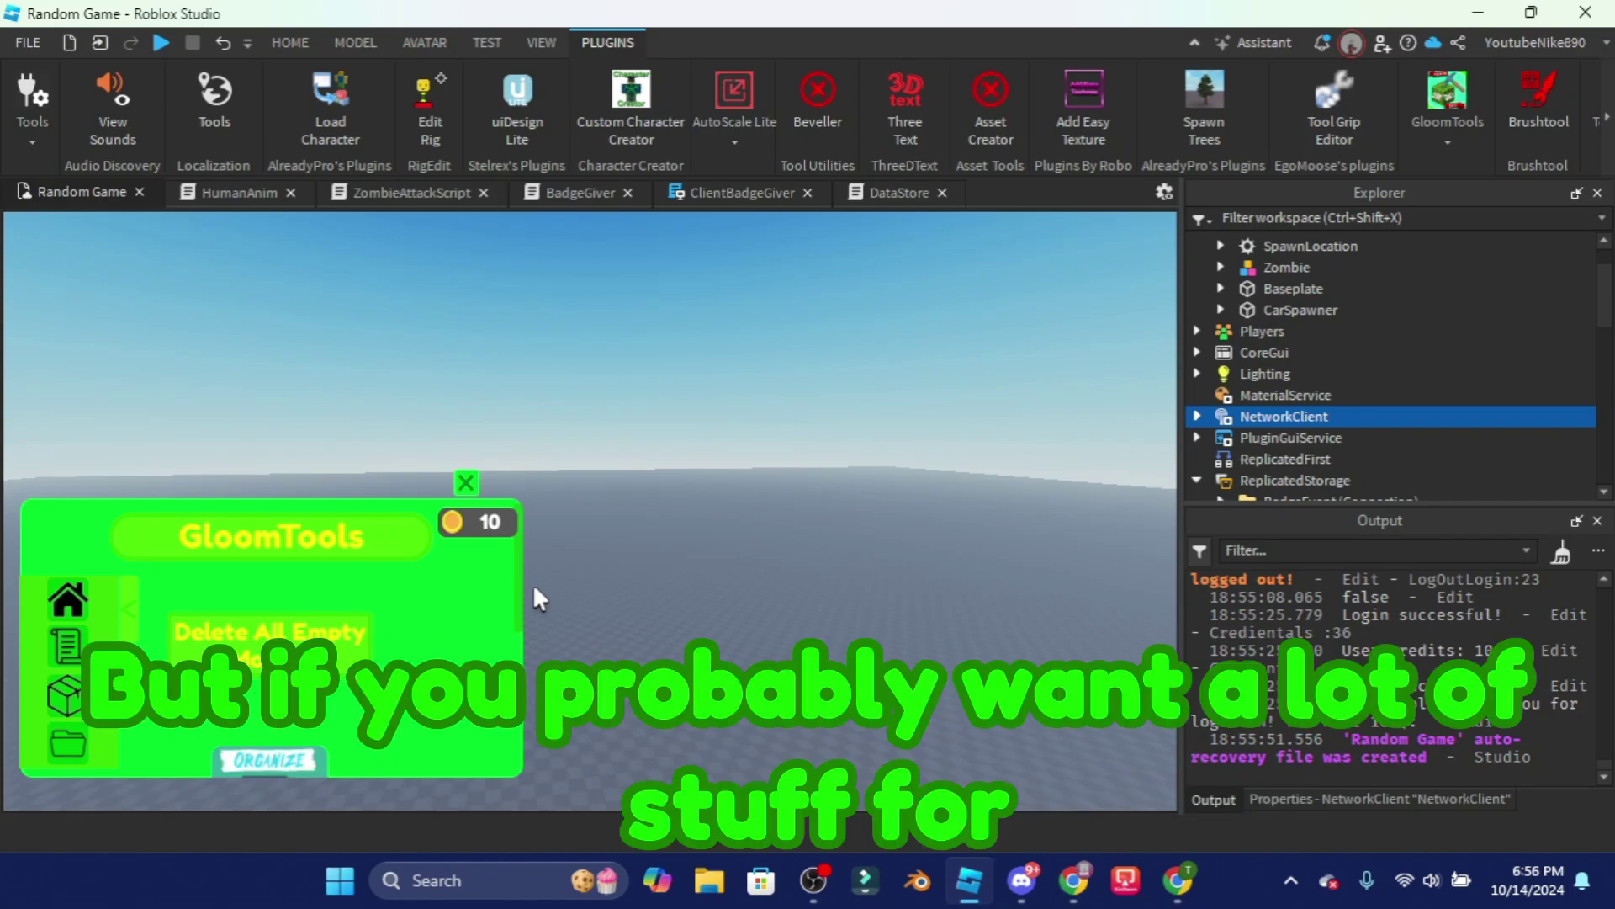
# - Show the Scripted Objects catalogue with Car, Zombie and Badge Giver
pyautogui.click(65, 646)
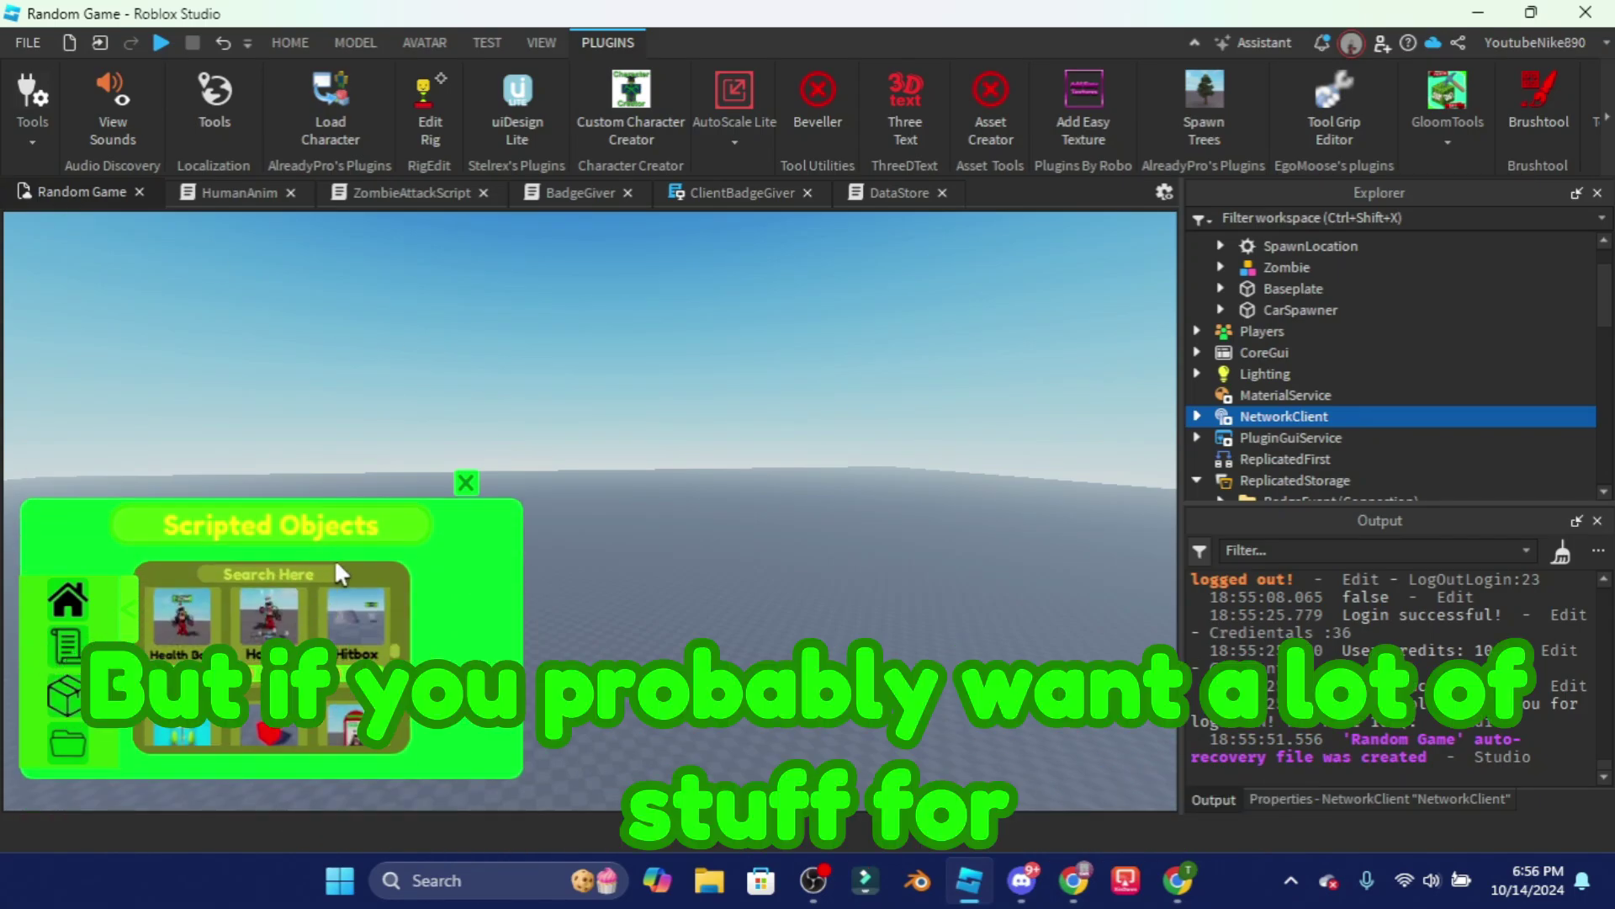
pyautogui.scroll(-5, 379, 671)
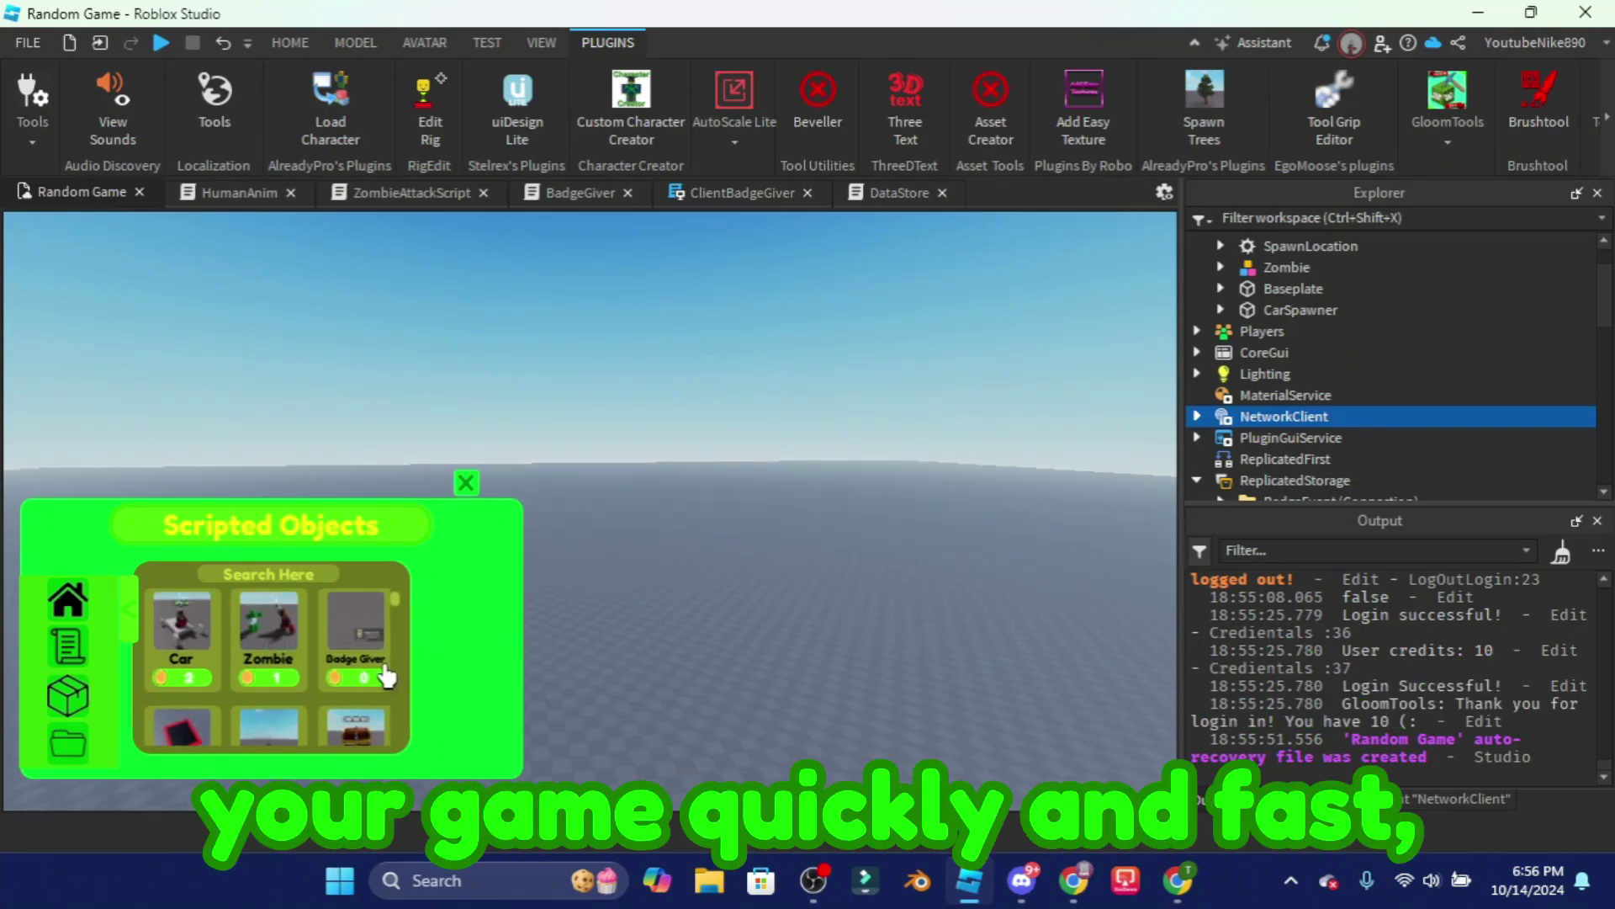
pyautogui.scroll(5, 235, 648)
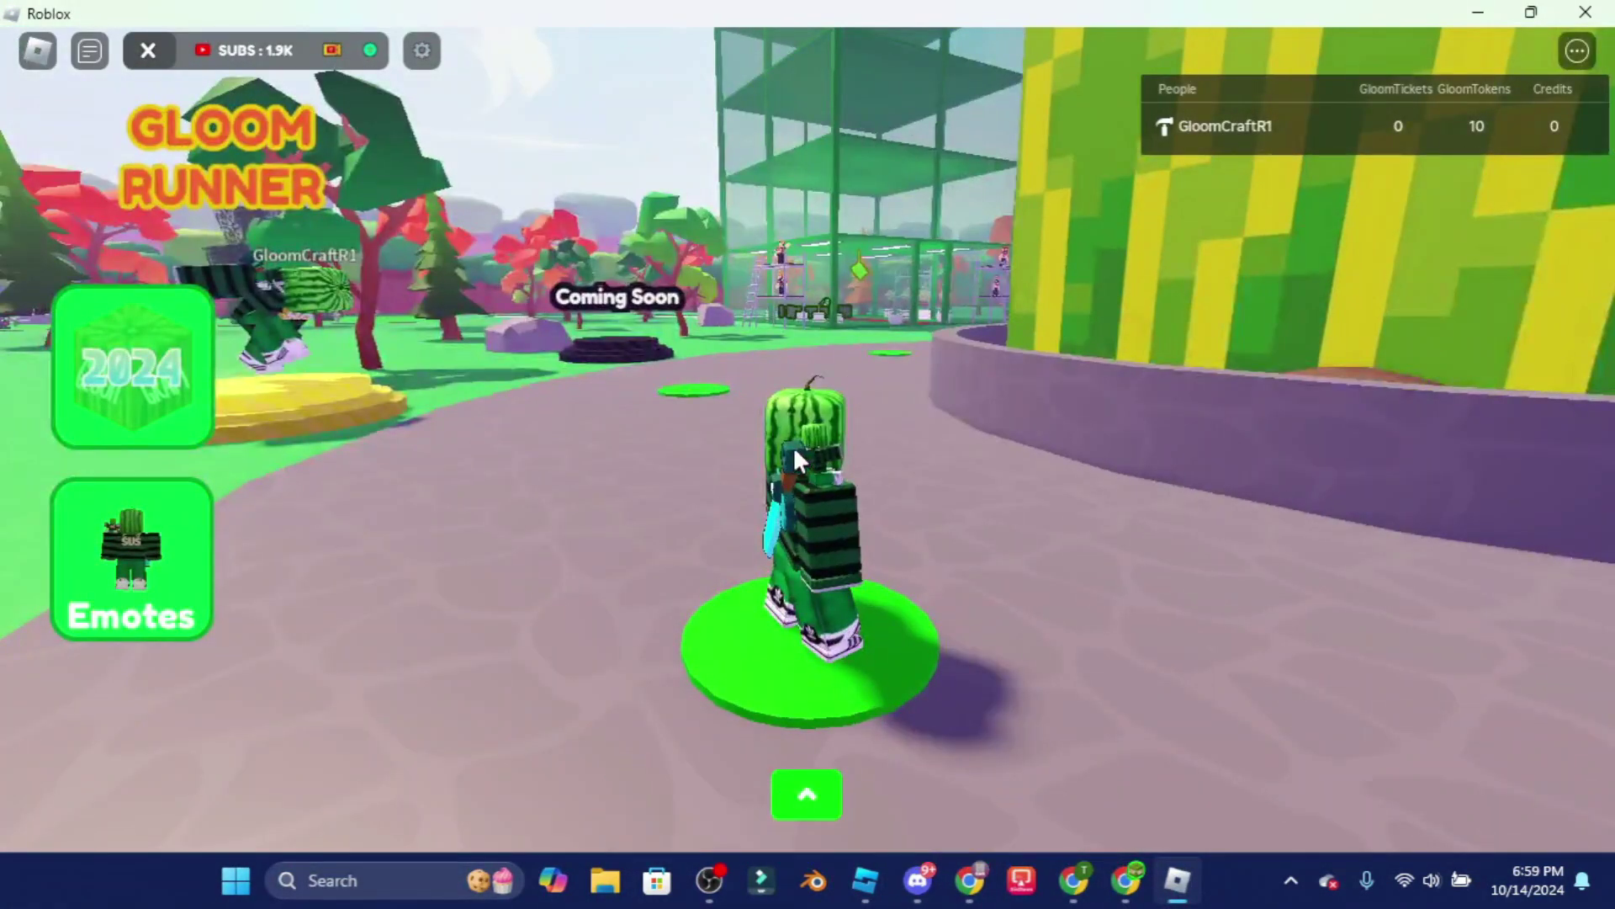
# - Walk the avatar along the red carpet to the Mascot and open the GloomCraft login
pyautogui.moveTo(795, 449); pyautogui.dragTo(795, 448, button='right')
pyautogui.press('w')
pyautogui.press('w')
pyautogui.press('w')
pyautogui.moveTo(895, 385); pyautogui.dragTo(949, 343, button='right')
pyautogui.press('w')
pyautogui.press('w')
pyautogui.moveTo(1094, 346); pyautogui.dragTo(1095, 346, button='right')
pyautogui.press('w')
pyautogui.press('w')
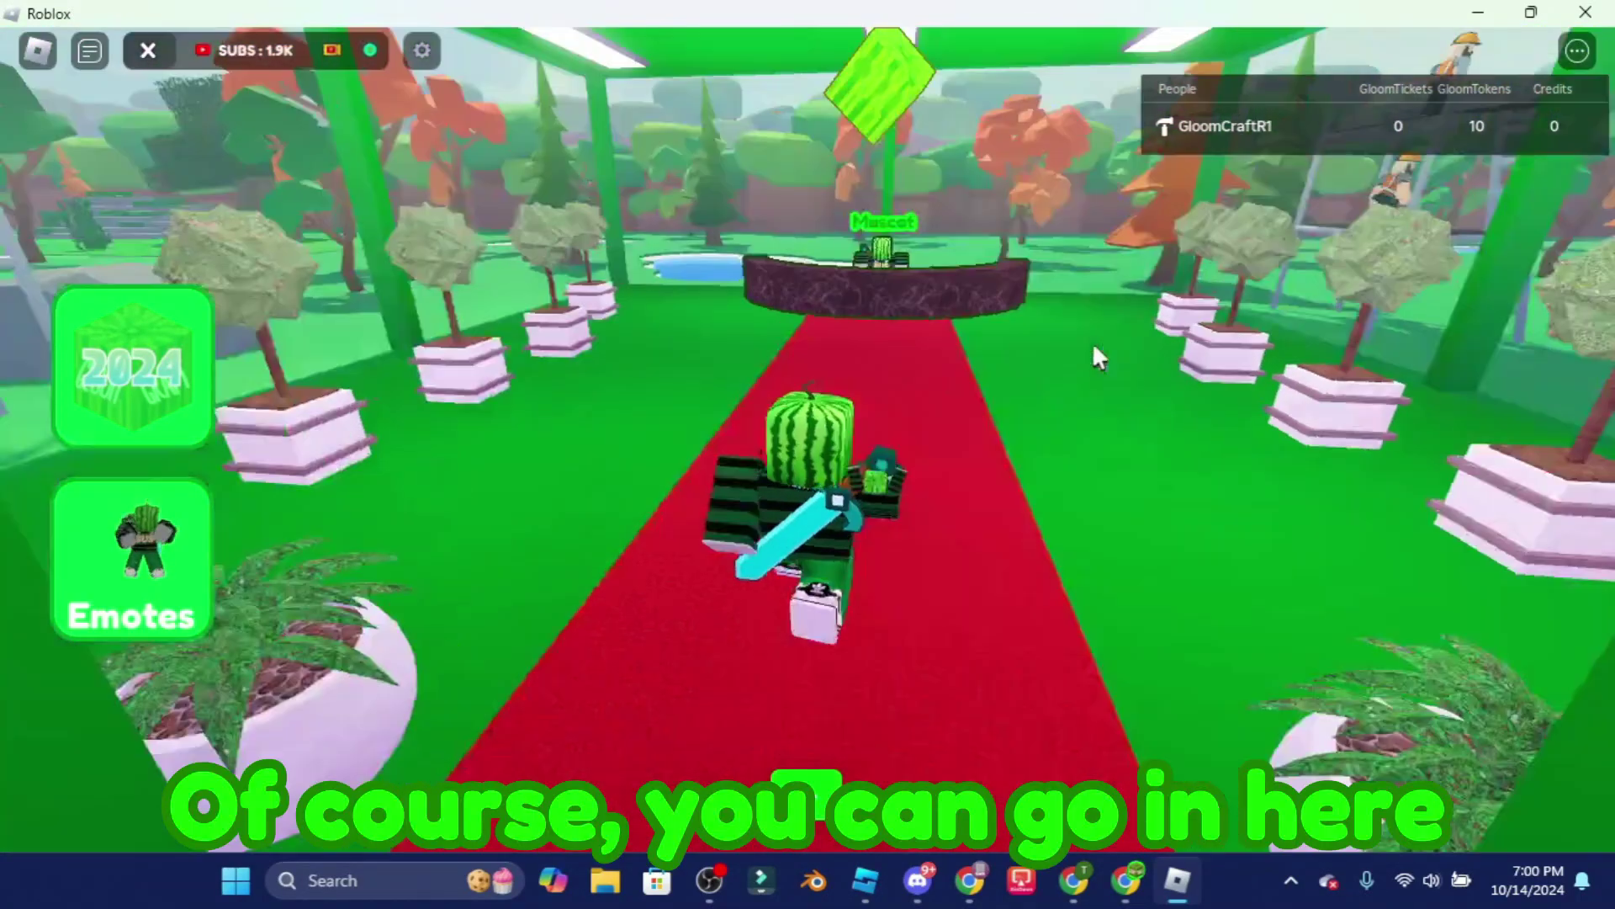
pyautogui.press('w')
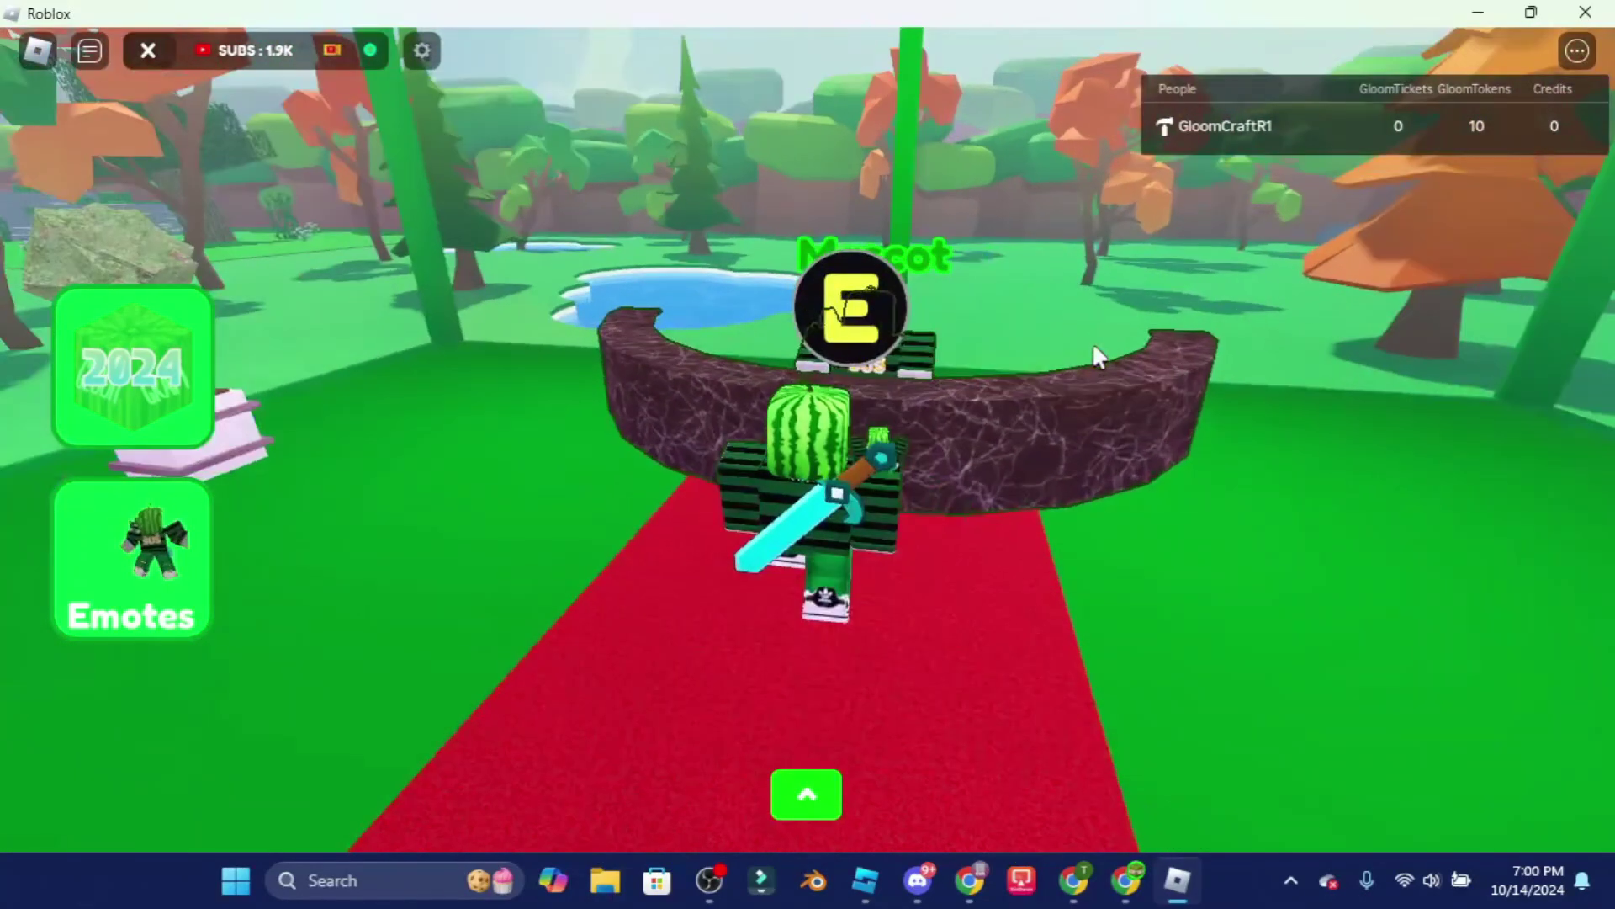
pyautogui.press('e')
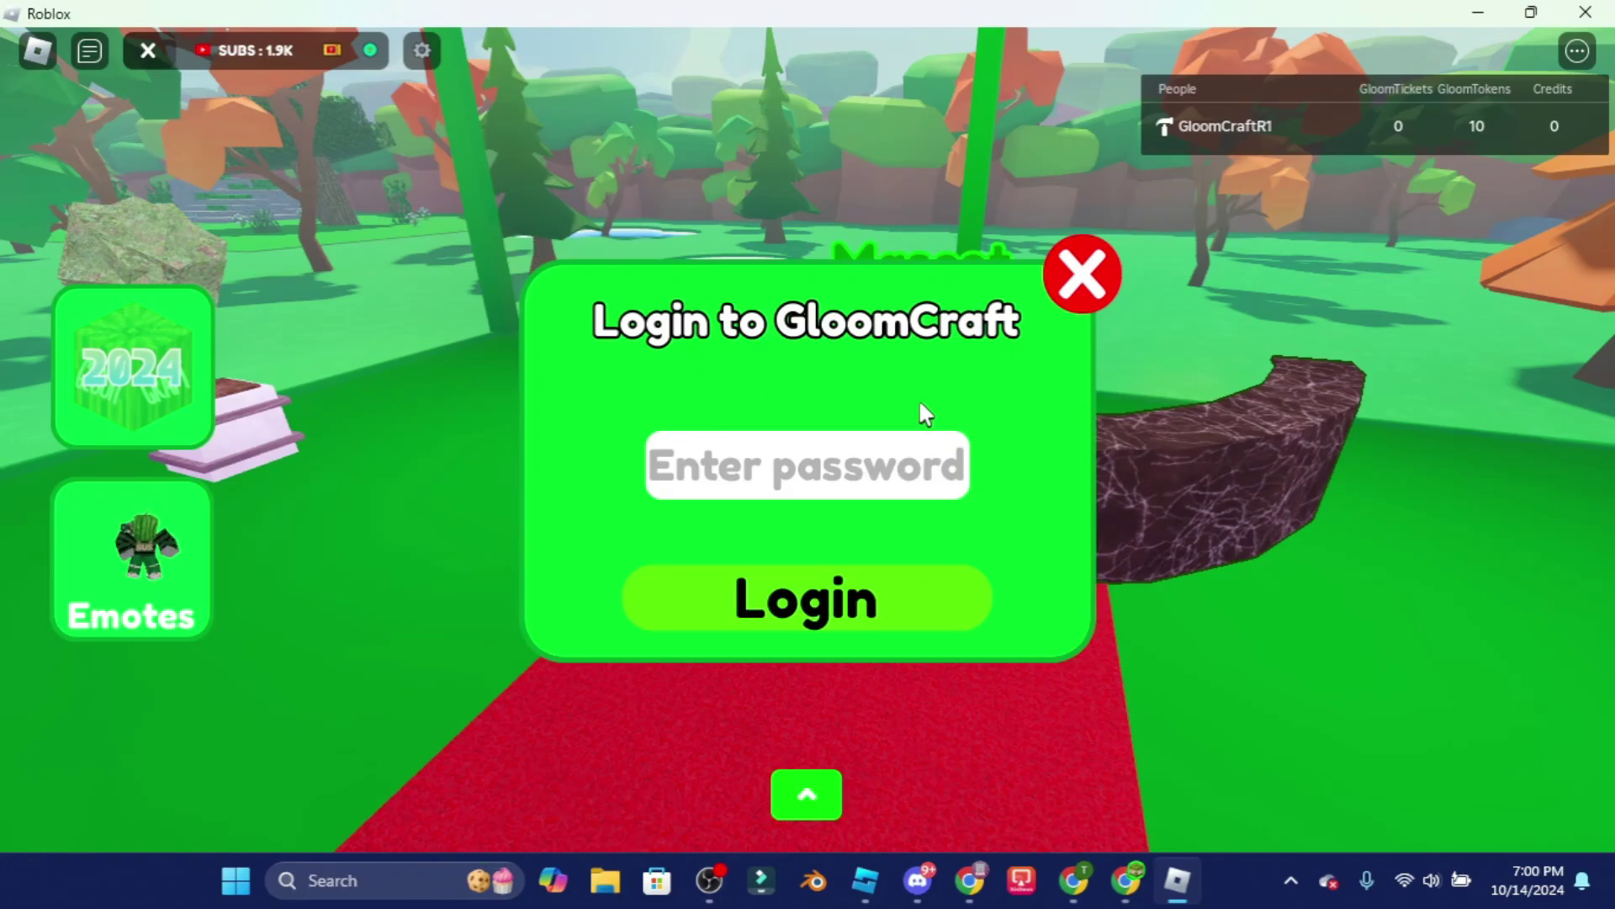
# - Paste the GloomCraft password into the in-game login and log in, reaching 10 Credits
pyautogui.click(1065, 882)
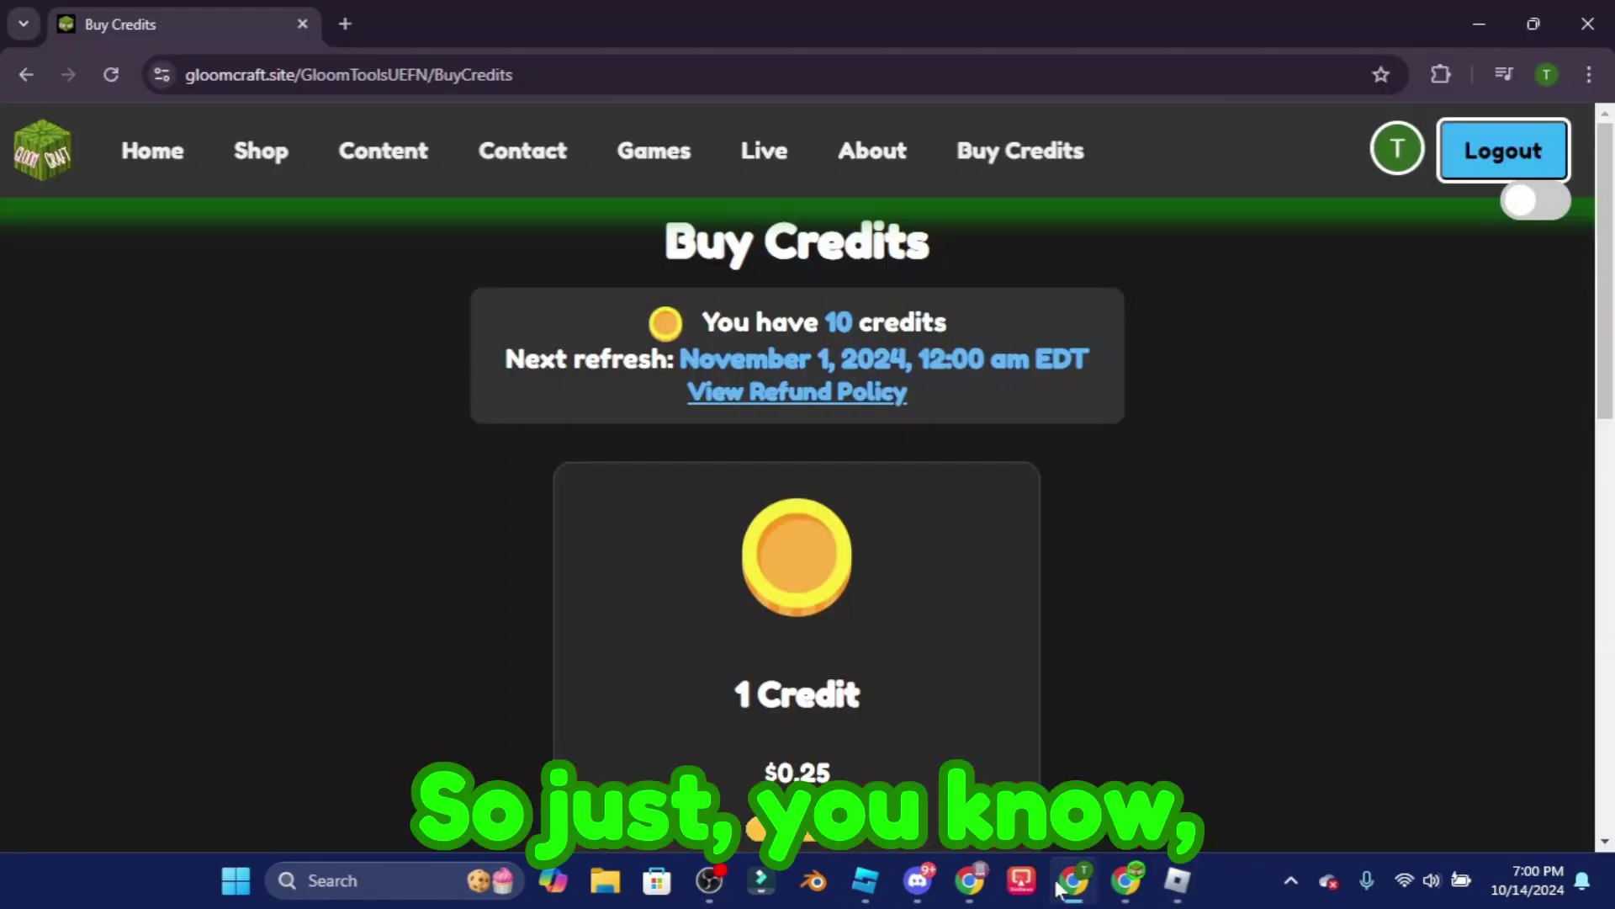
pyautogui.click(342, 17)
pyautogui.click(1479, 23)
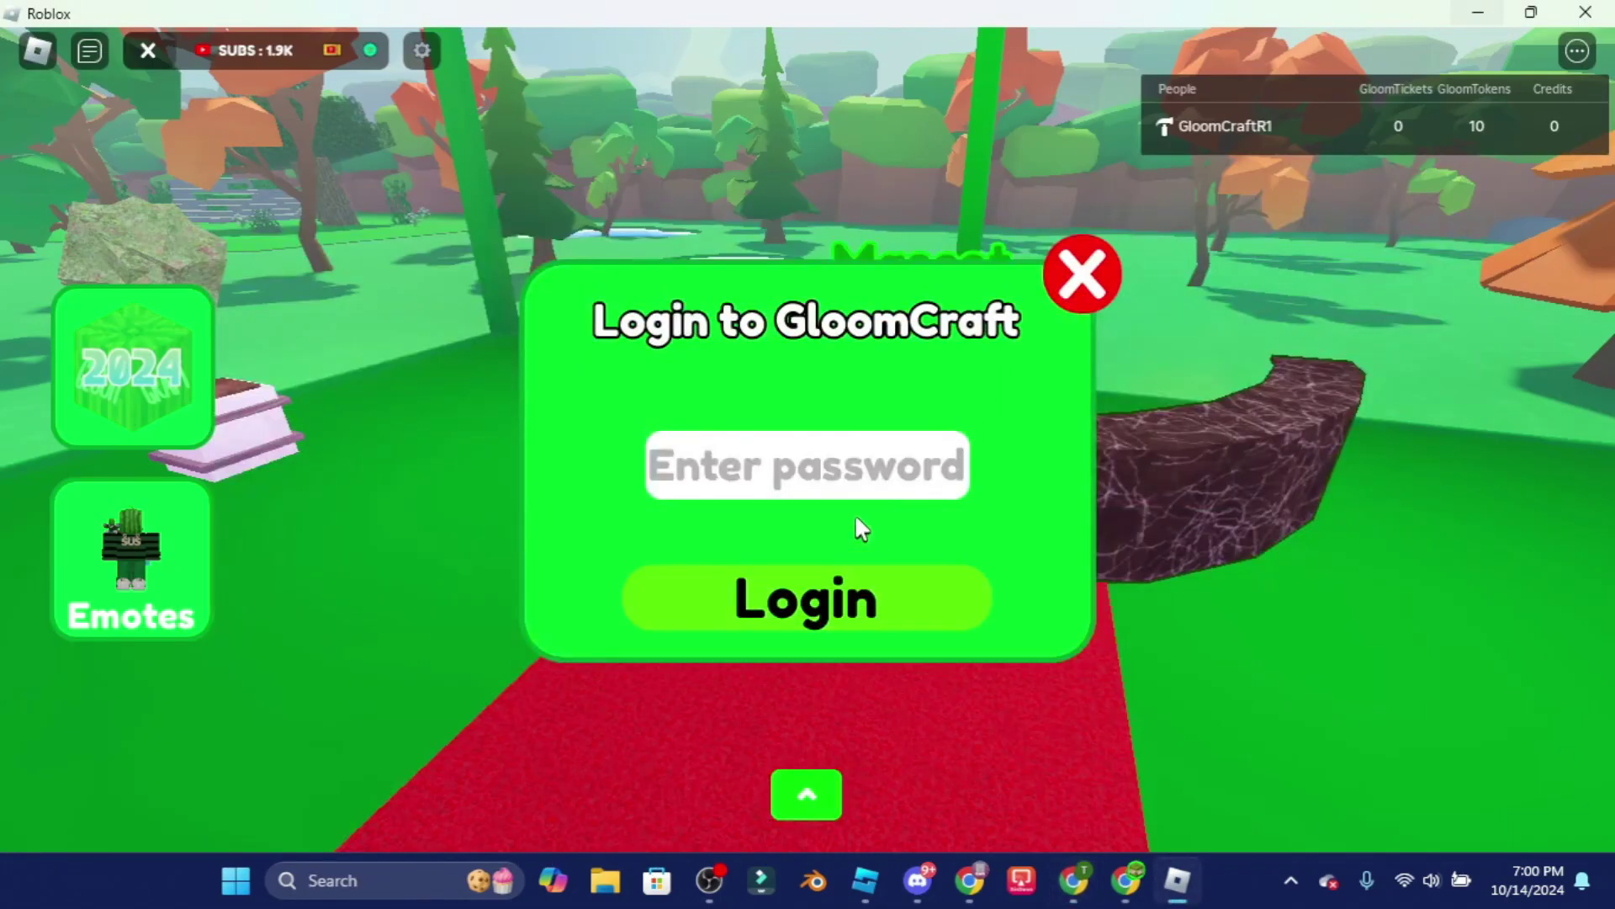
pyautogui.click(944, 465)
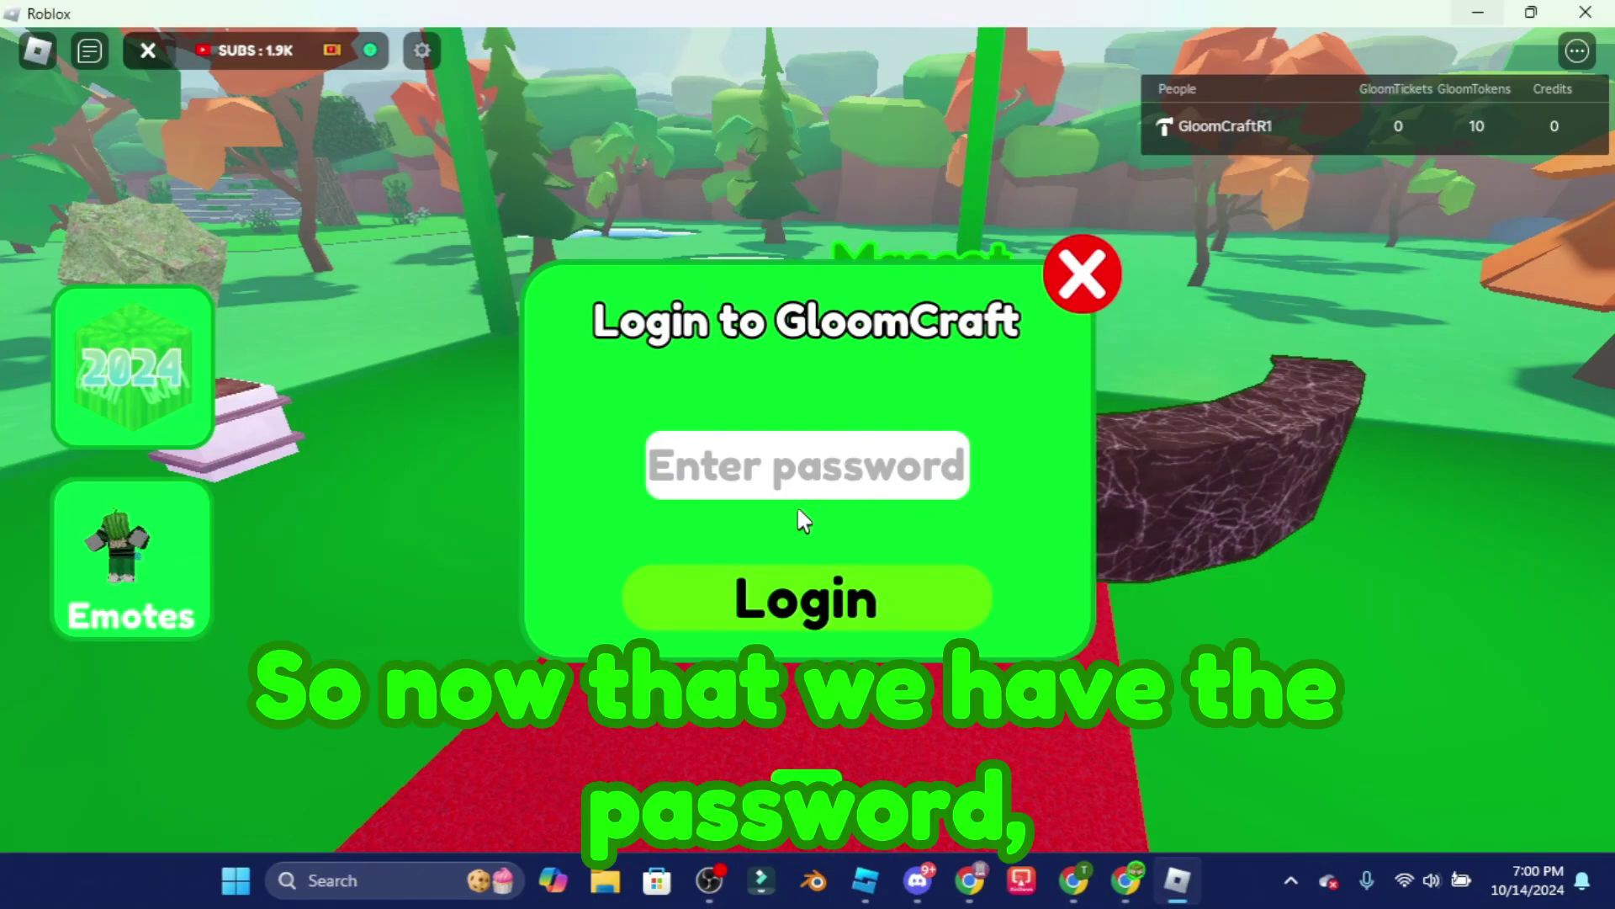
pyautogui.hotkey('ctrl', 'v')
pyautogui.click(875, 610)
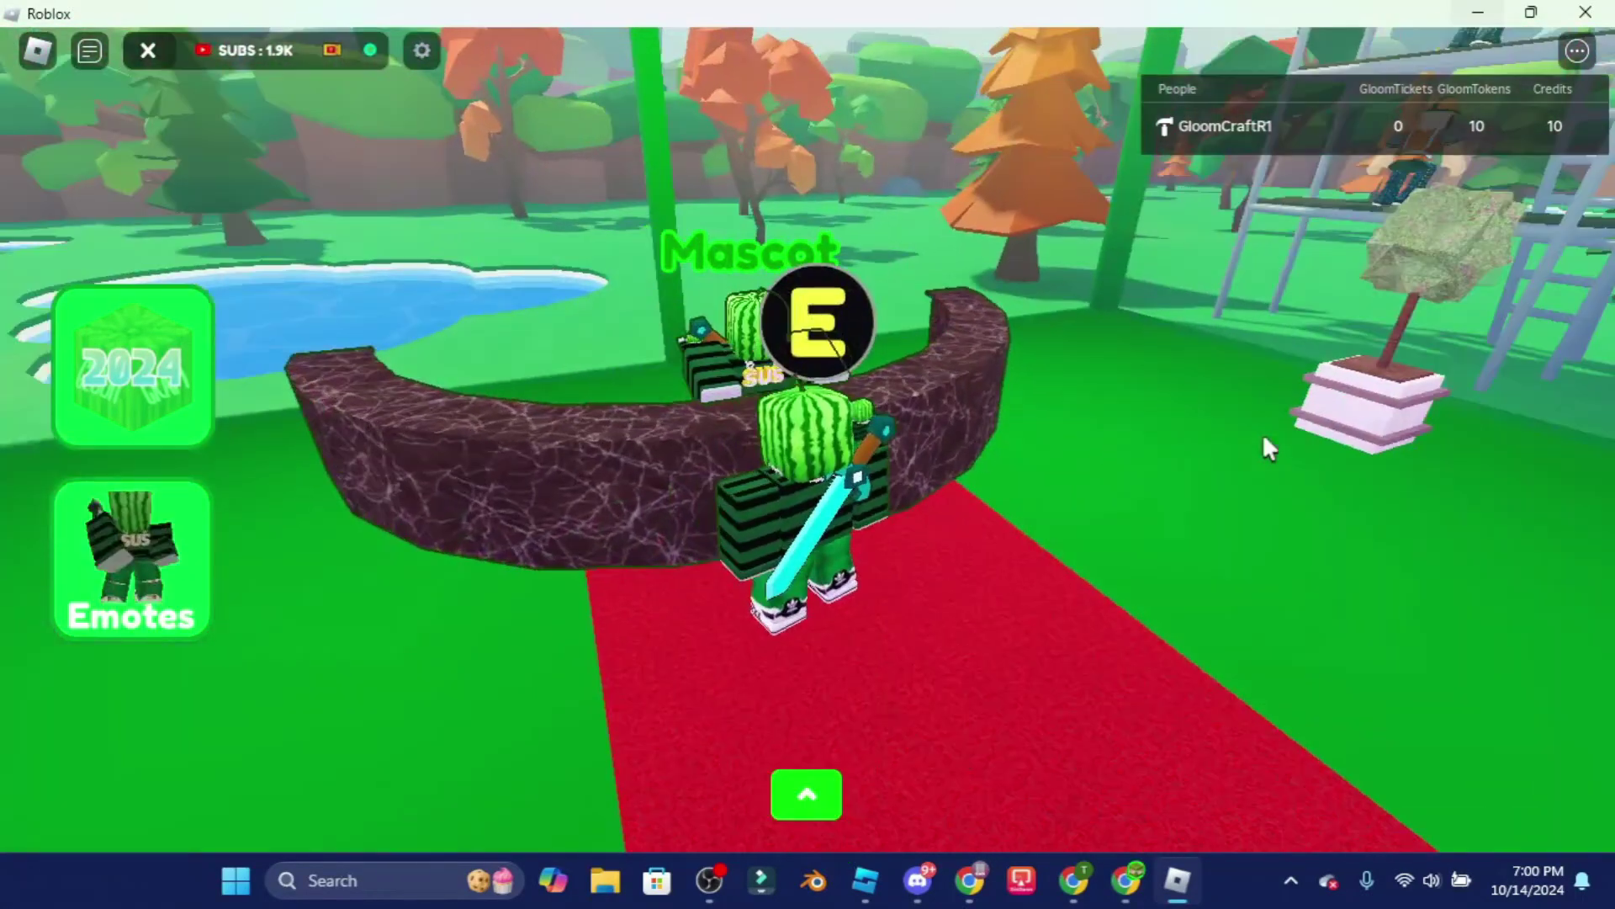
# - At the Mascot, cancel the 10 Credits pack and buy 1 Credit for 20 Robux instead
pyautogui.press('e')
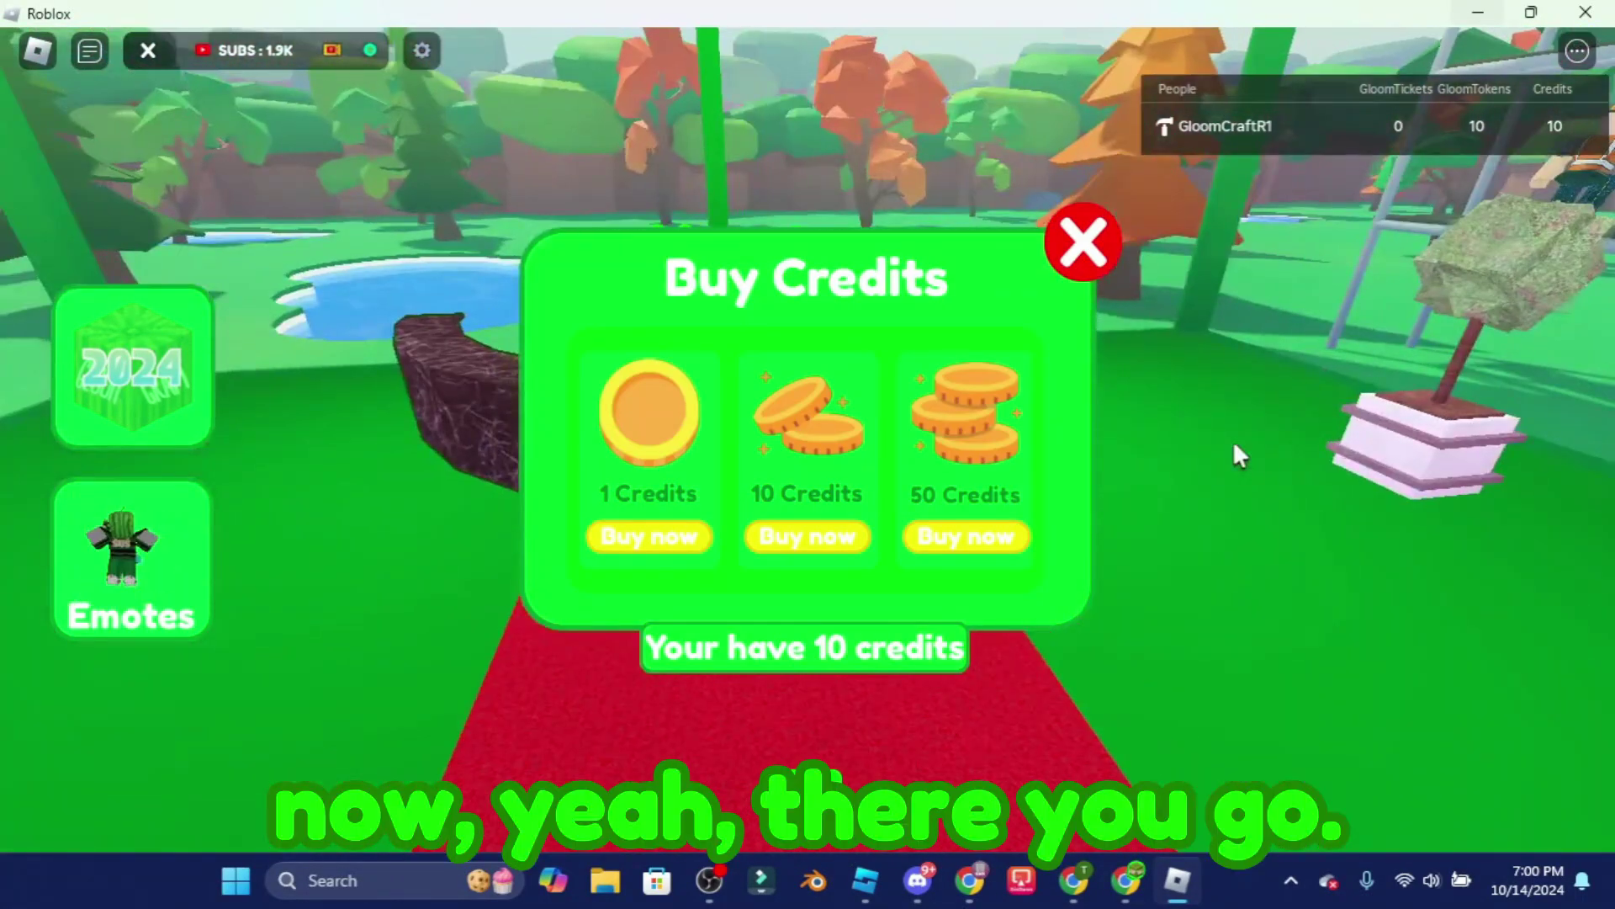
pyautogui.moveTo(1234, 443); pyautogui.dragTo(900, 520, button='right')
pyautogui.press('s')
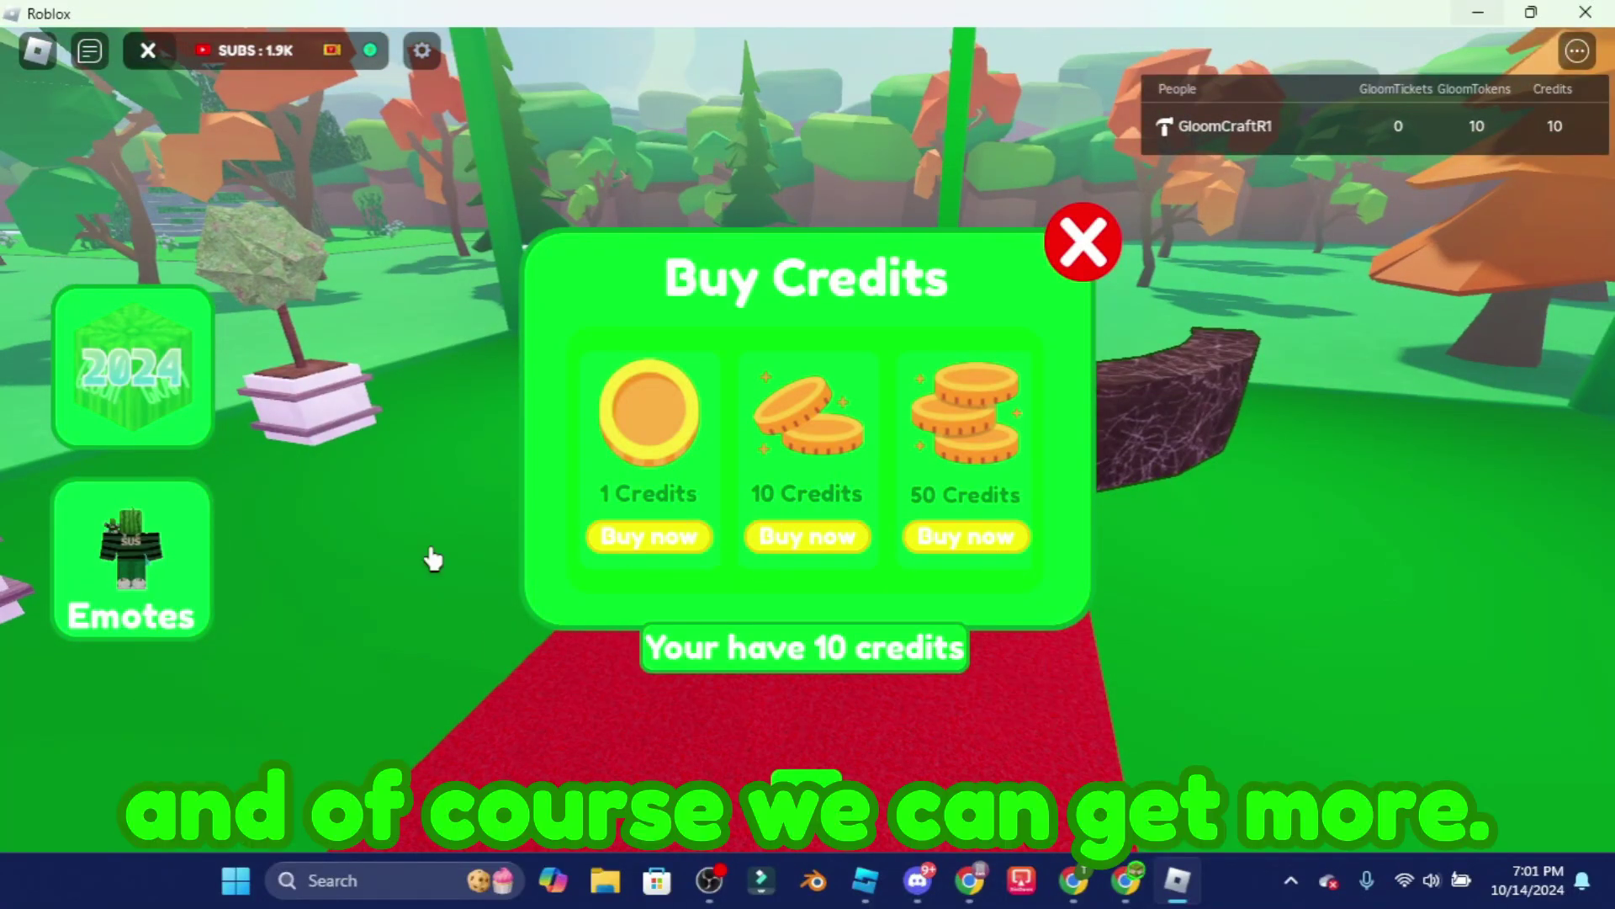
pyautogui.click(820, 543)
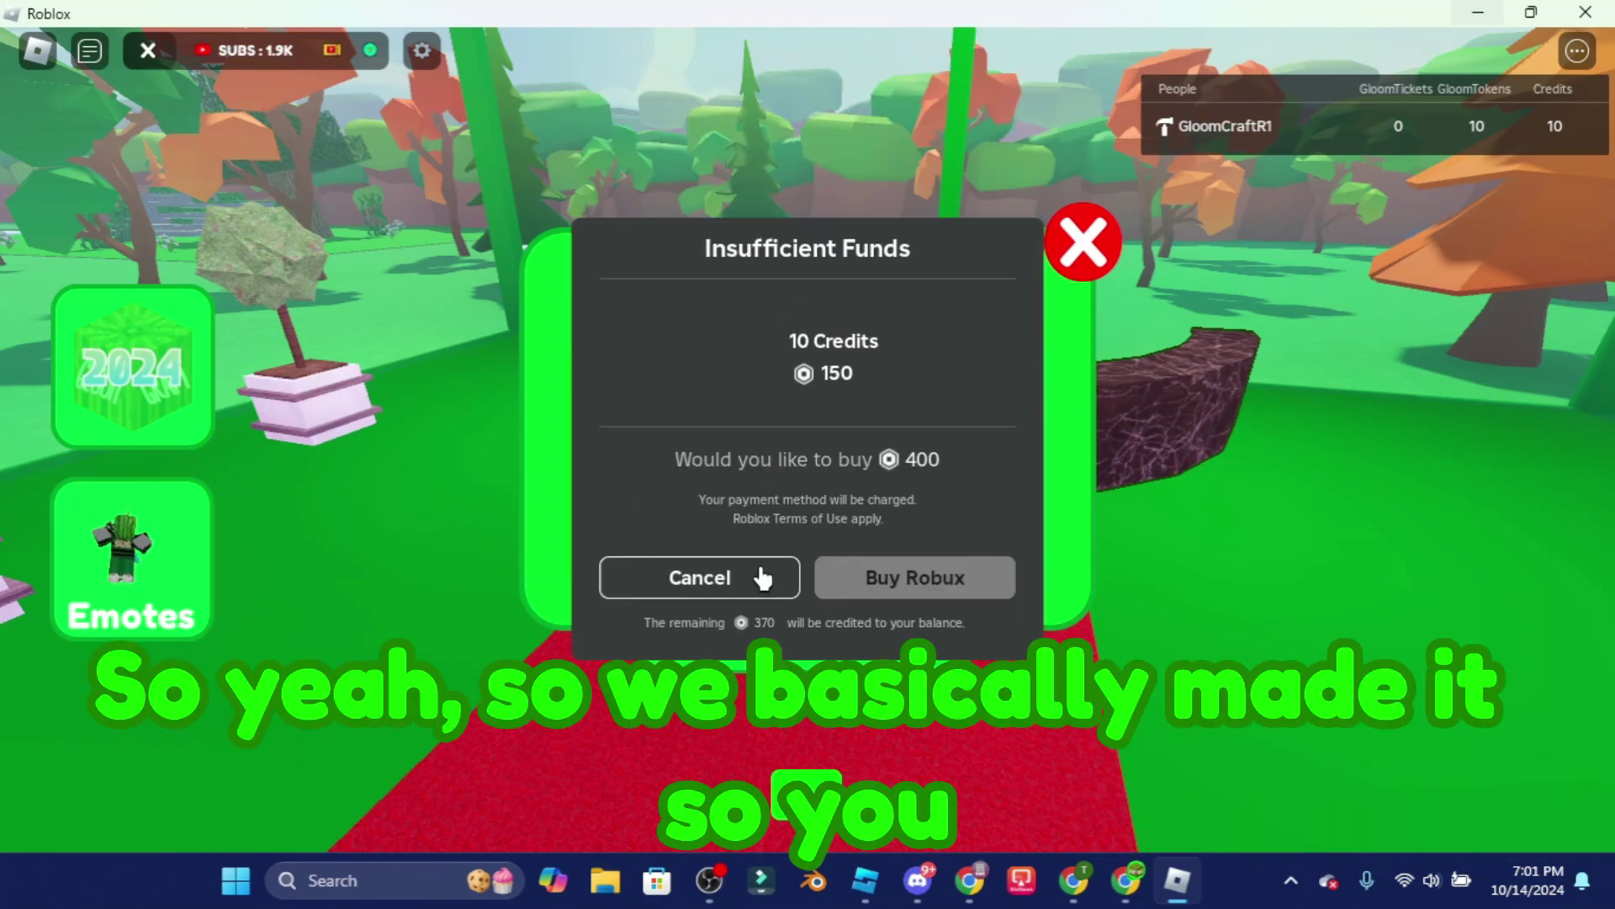
pyautogui.click(762, 580)
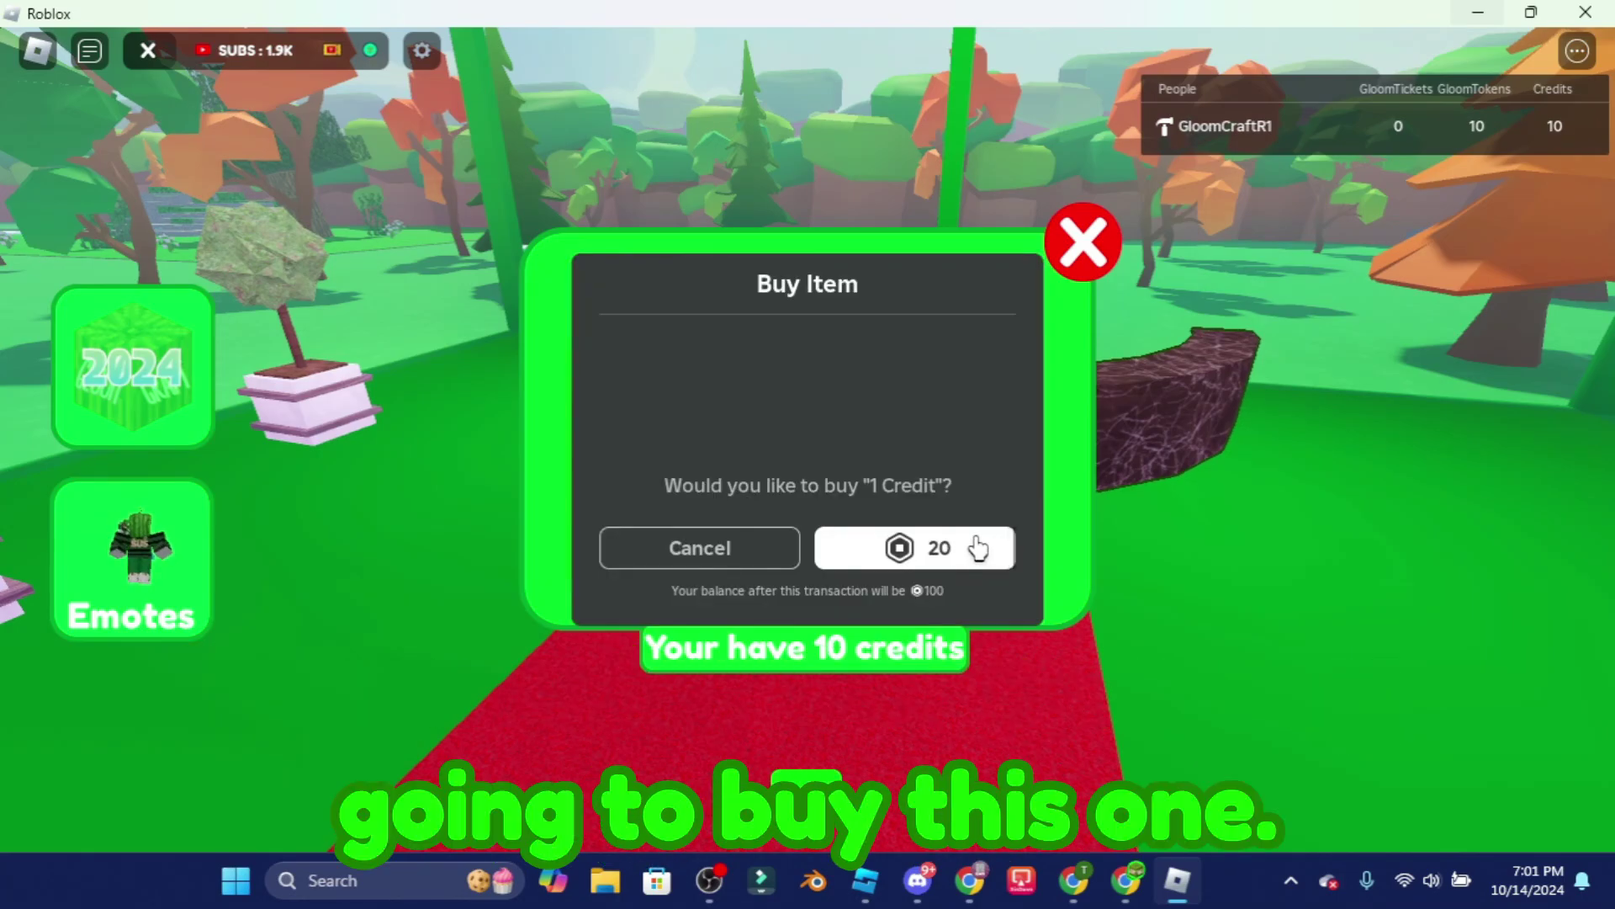
pyautogui.click(983, 557)
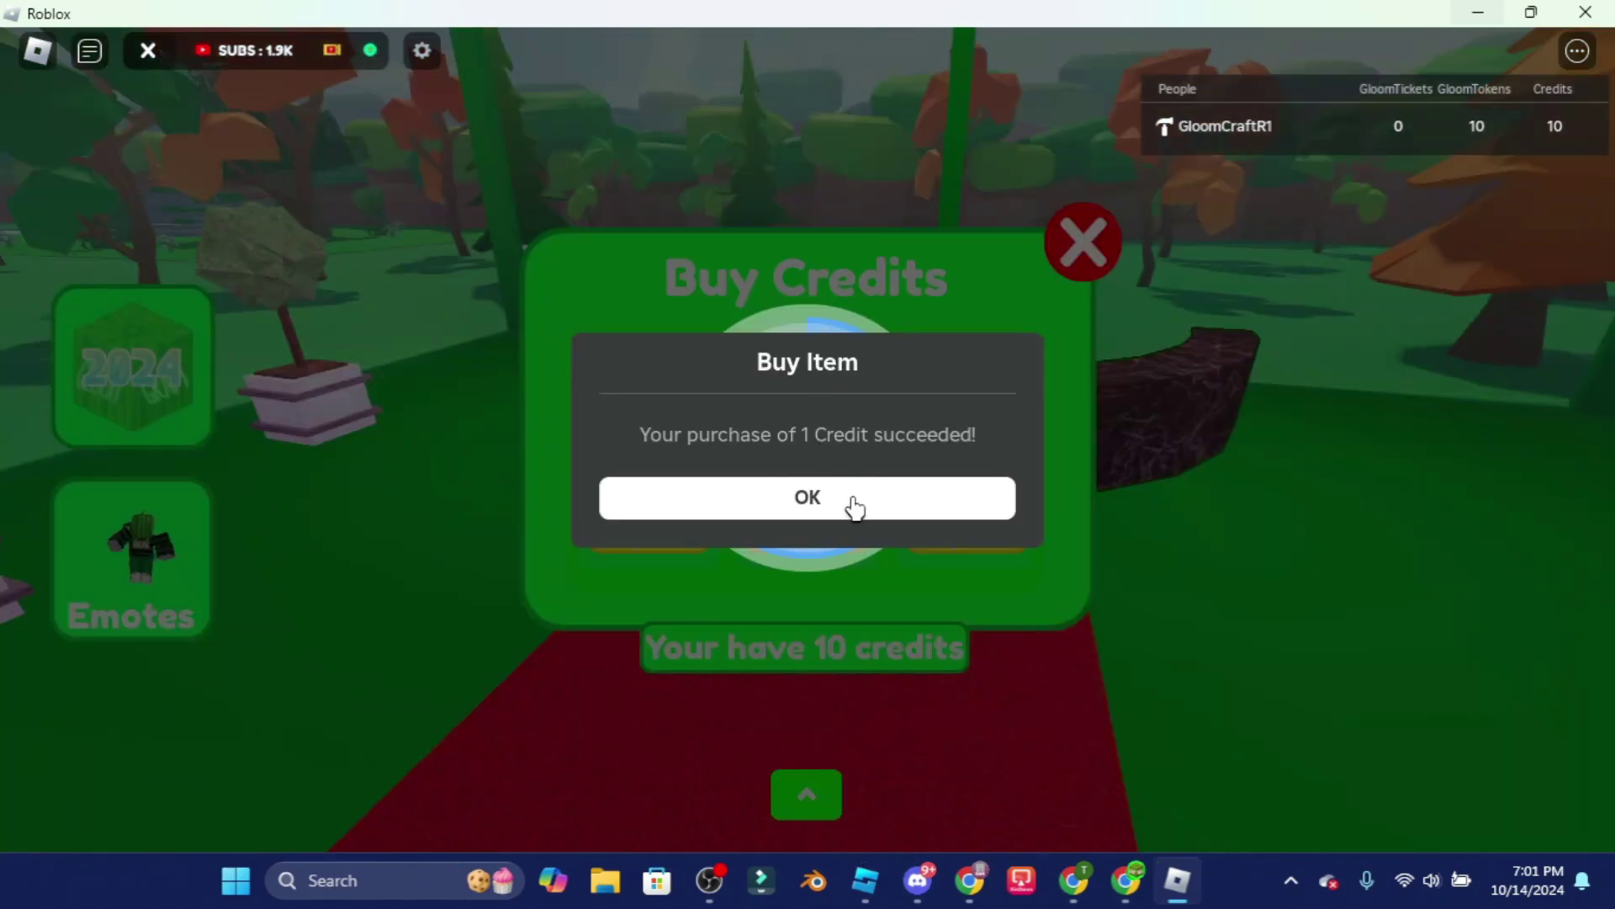
pyautogui.click(854, 505)
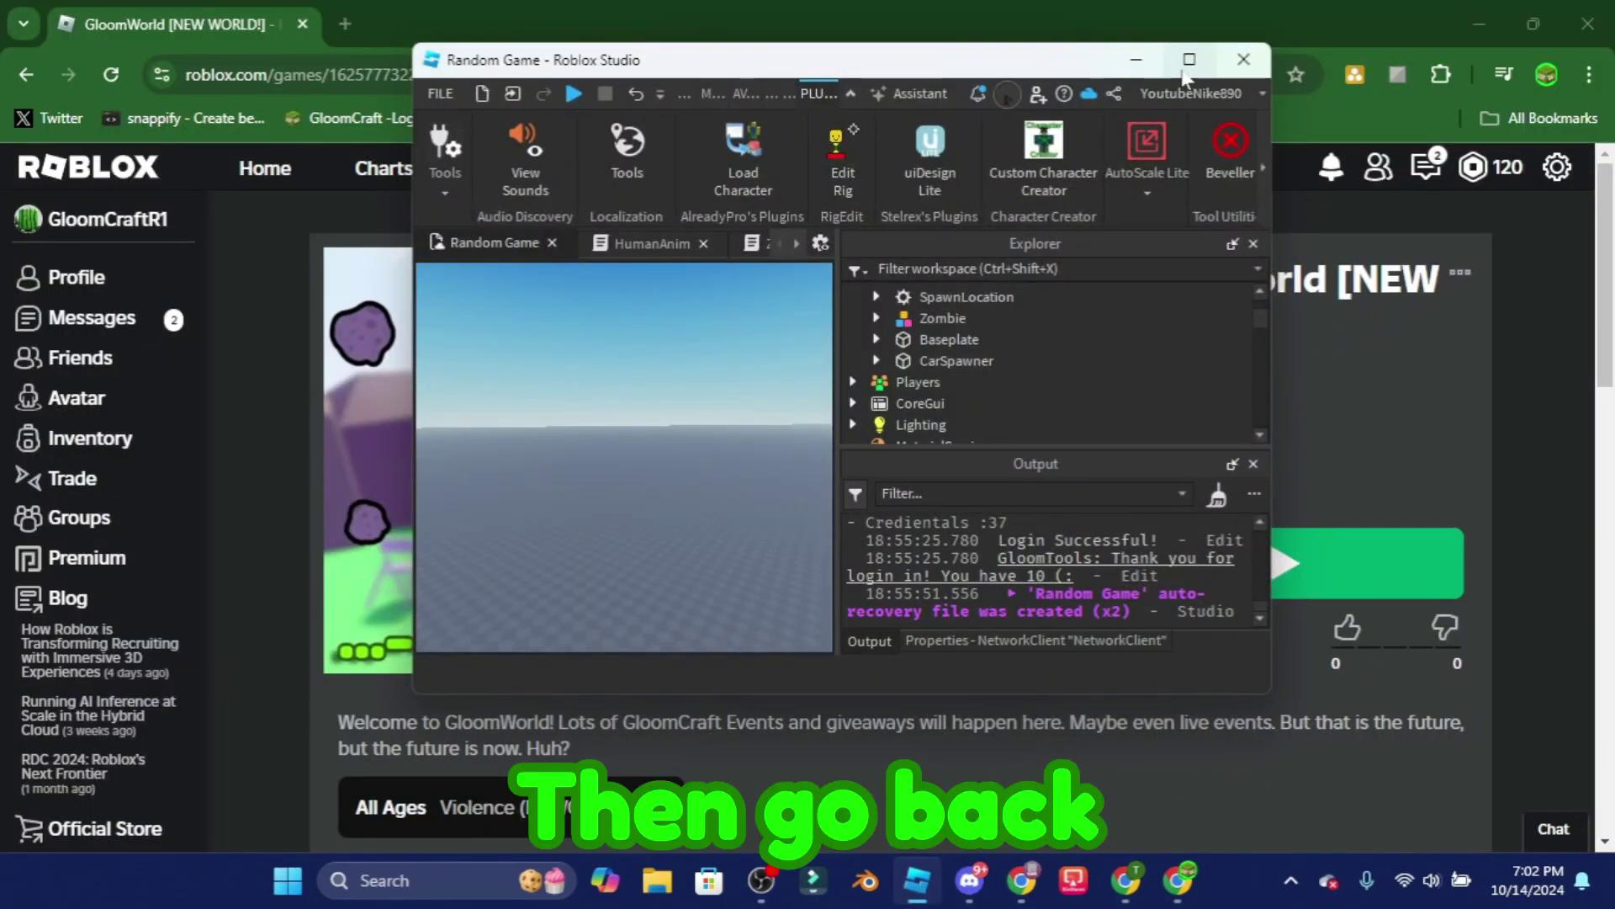
# - Maximize Studio, open the GloomTools home panel showing 12 credits, then its Data Store page
pyautogui.click(1188, 65)
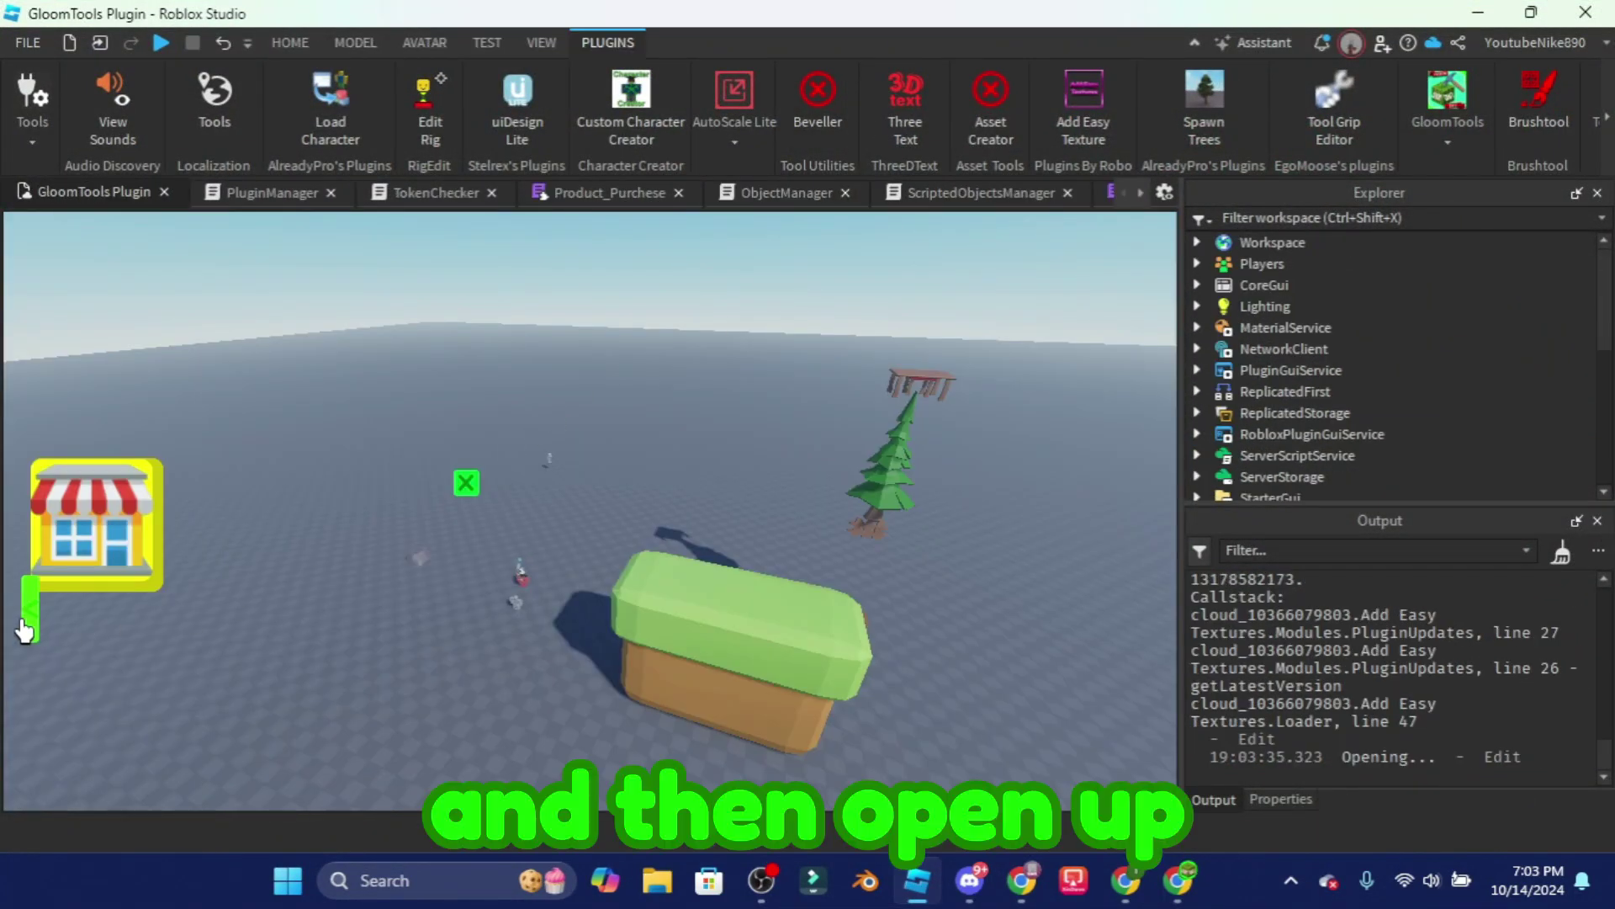
pyautogui.click(26, 614)
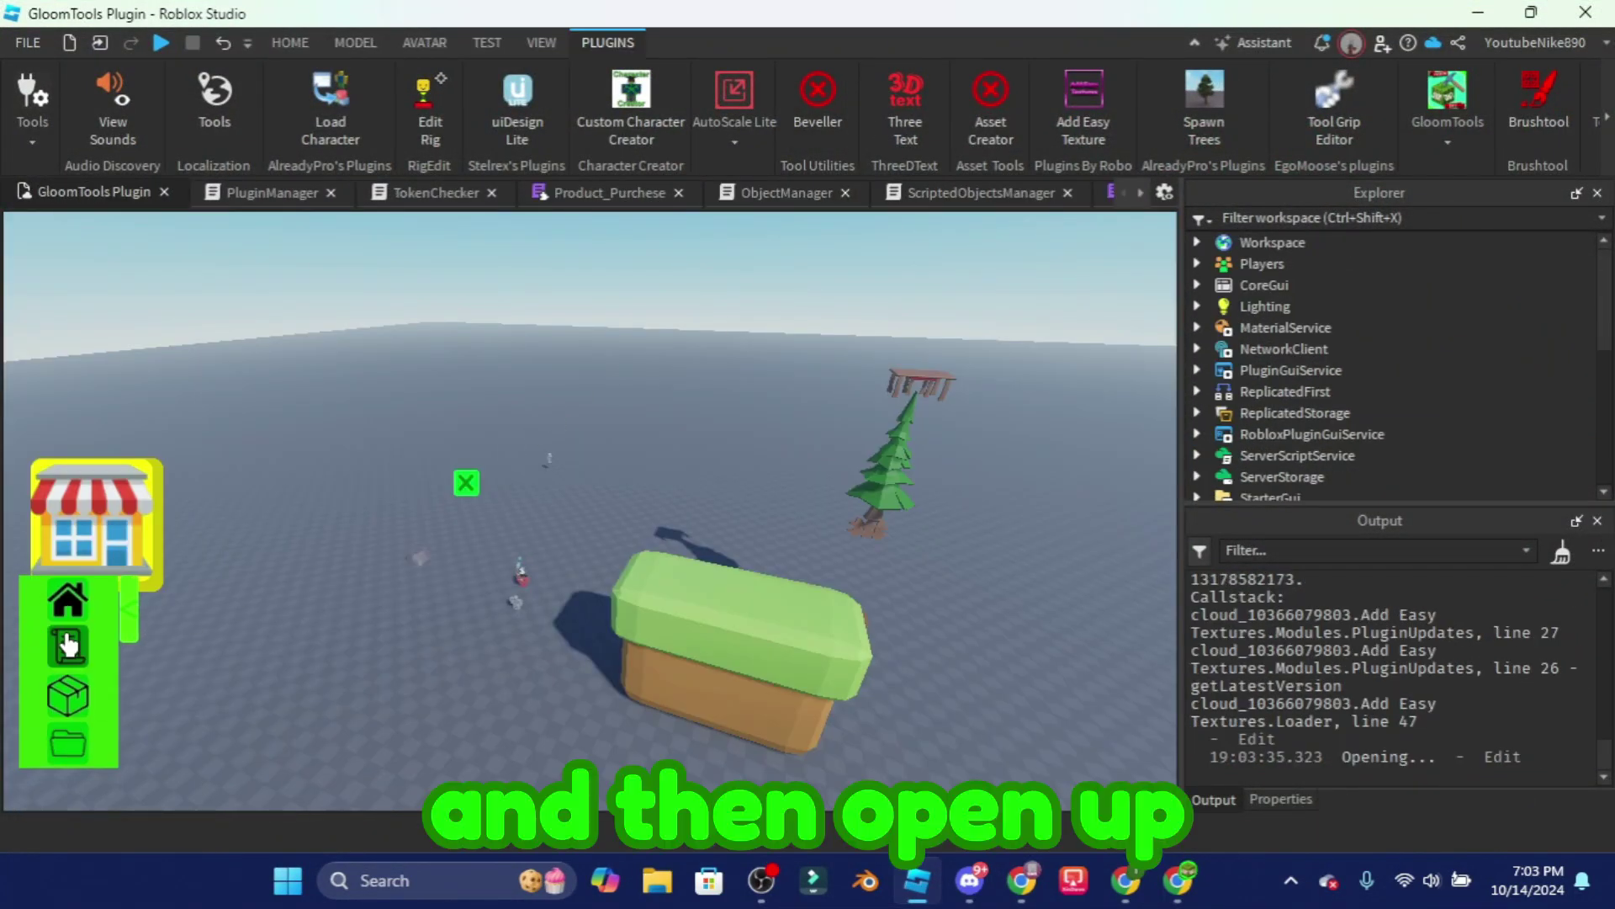
pyautogui.click(68, 645)
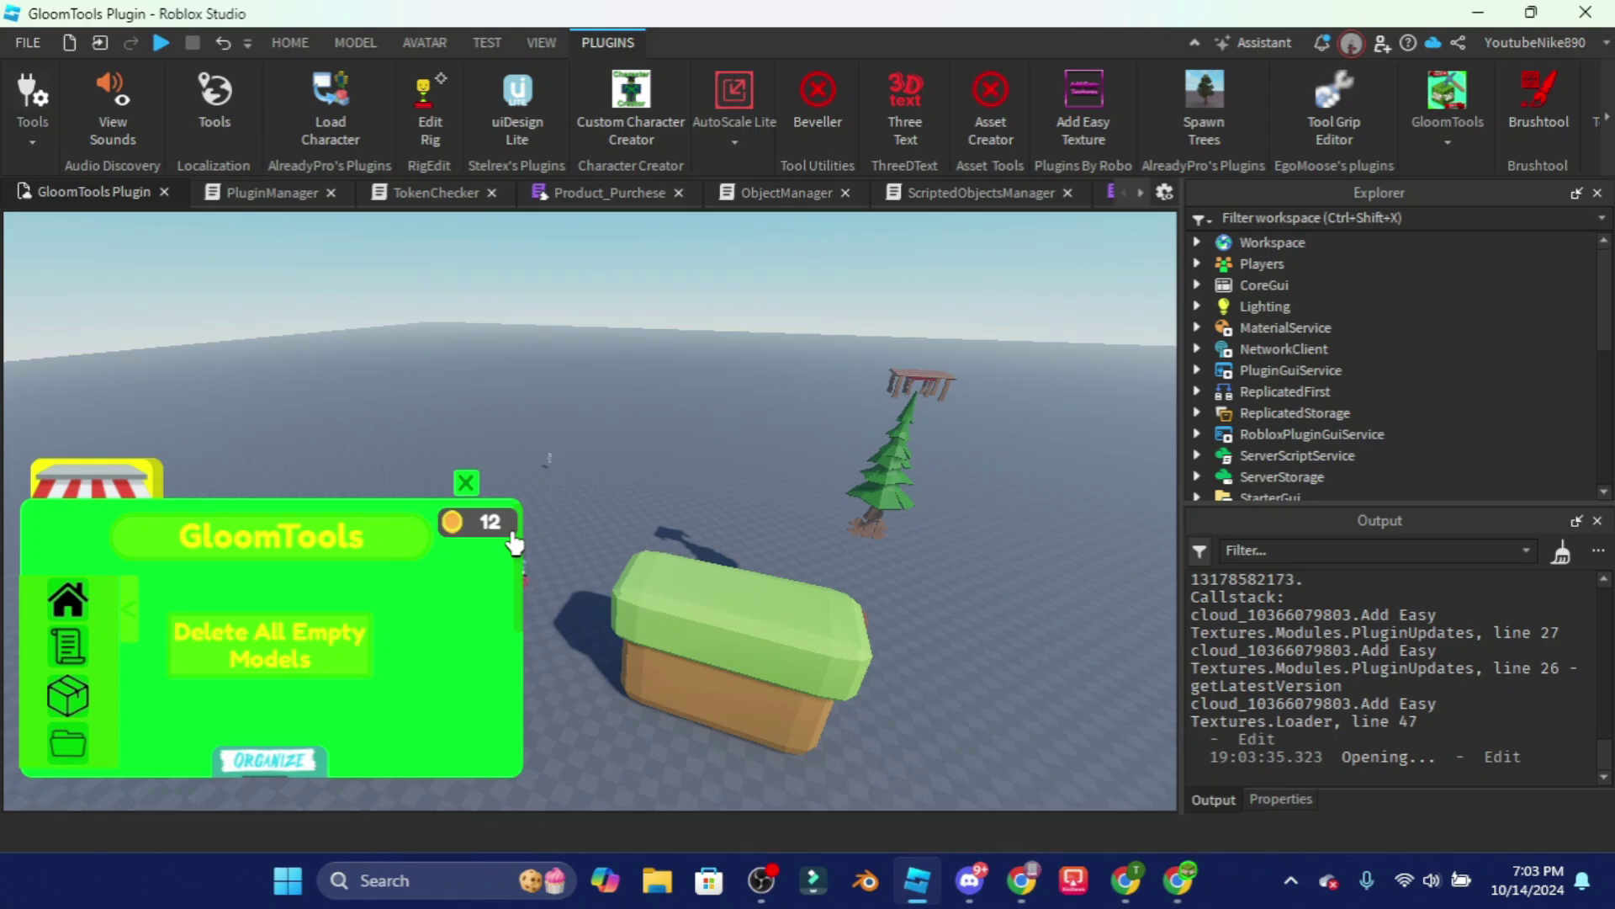
pyautogui.click(501, 599)
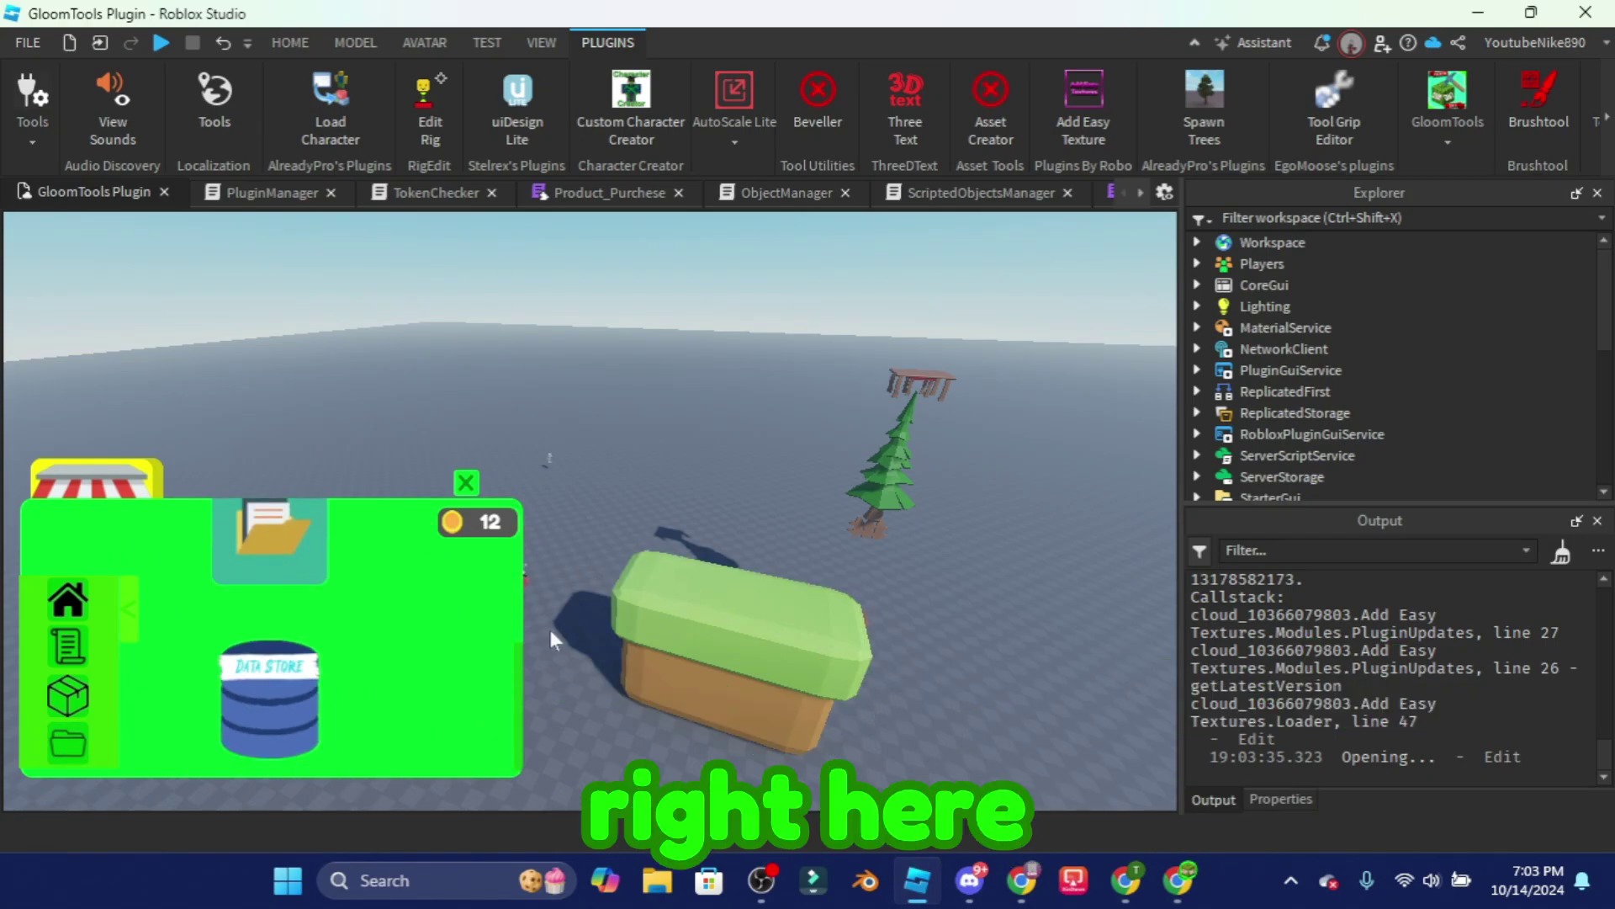
# - Open DataStore Manager from the Data Store item, reposition it, and add a new DataStore
pyautogui.click(288, 691)
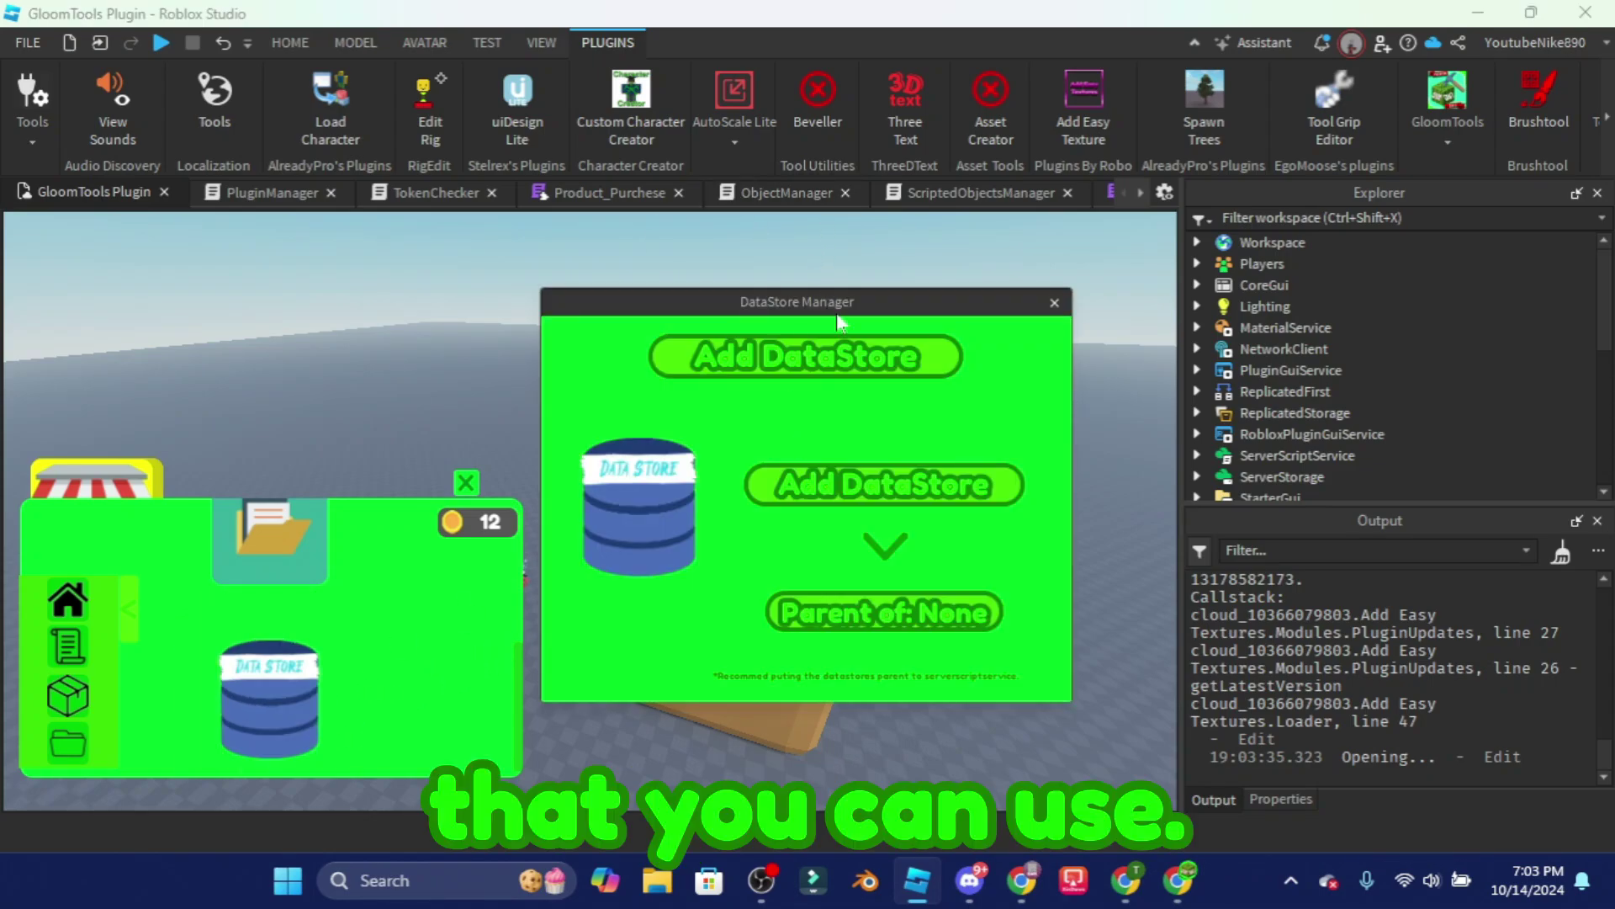
pyautogui.moveTo(898, 297); pyautogui.dragTo(948, 349)
pyautogui.click(985, 535)
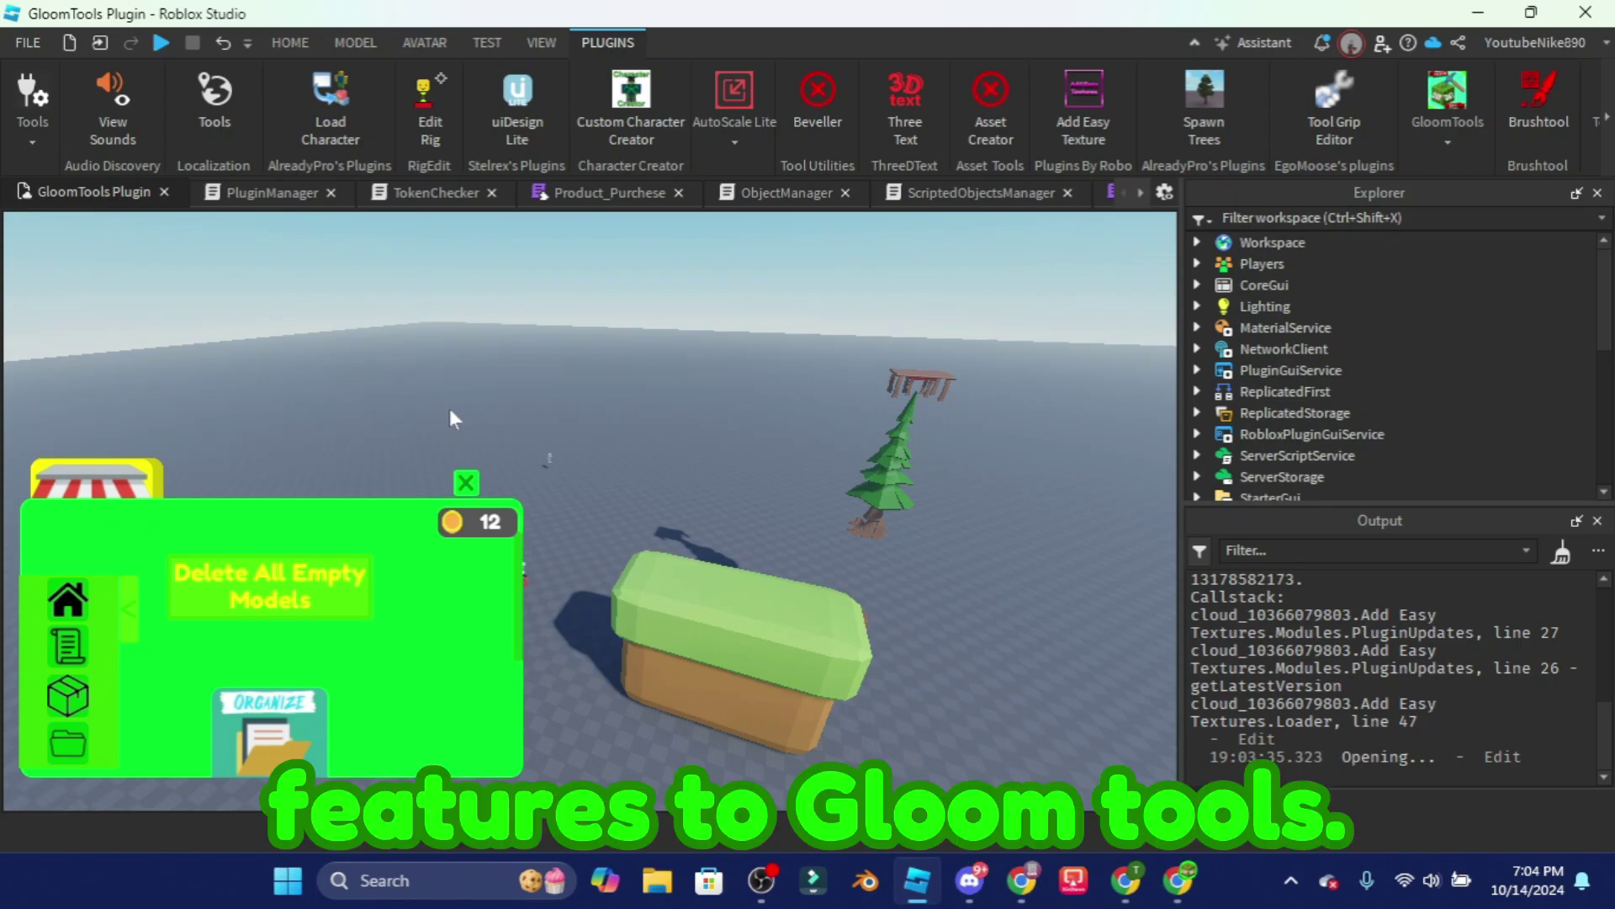
pyautogui.scroll(-4, 271, 661)
pyautogui.scroll(5, 337, 648)
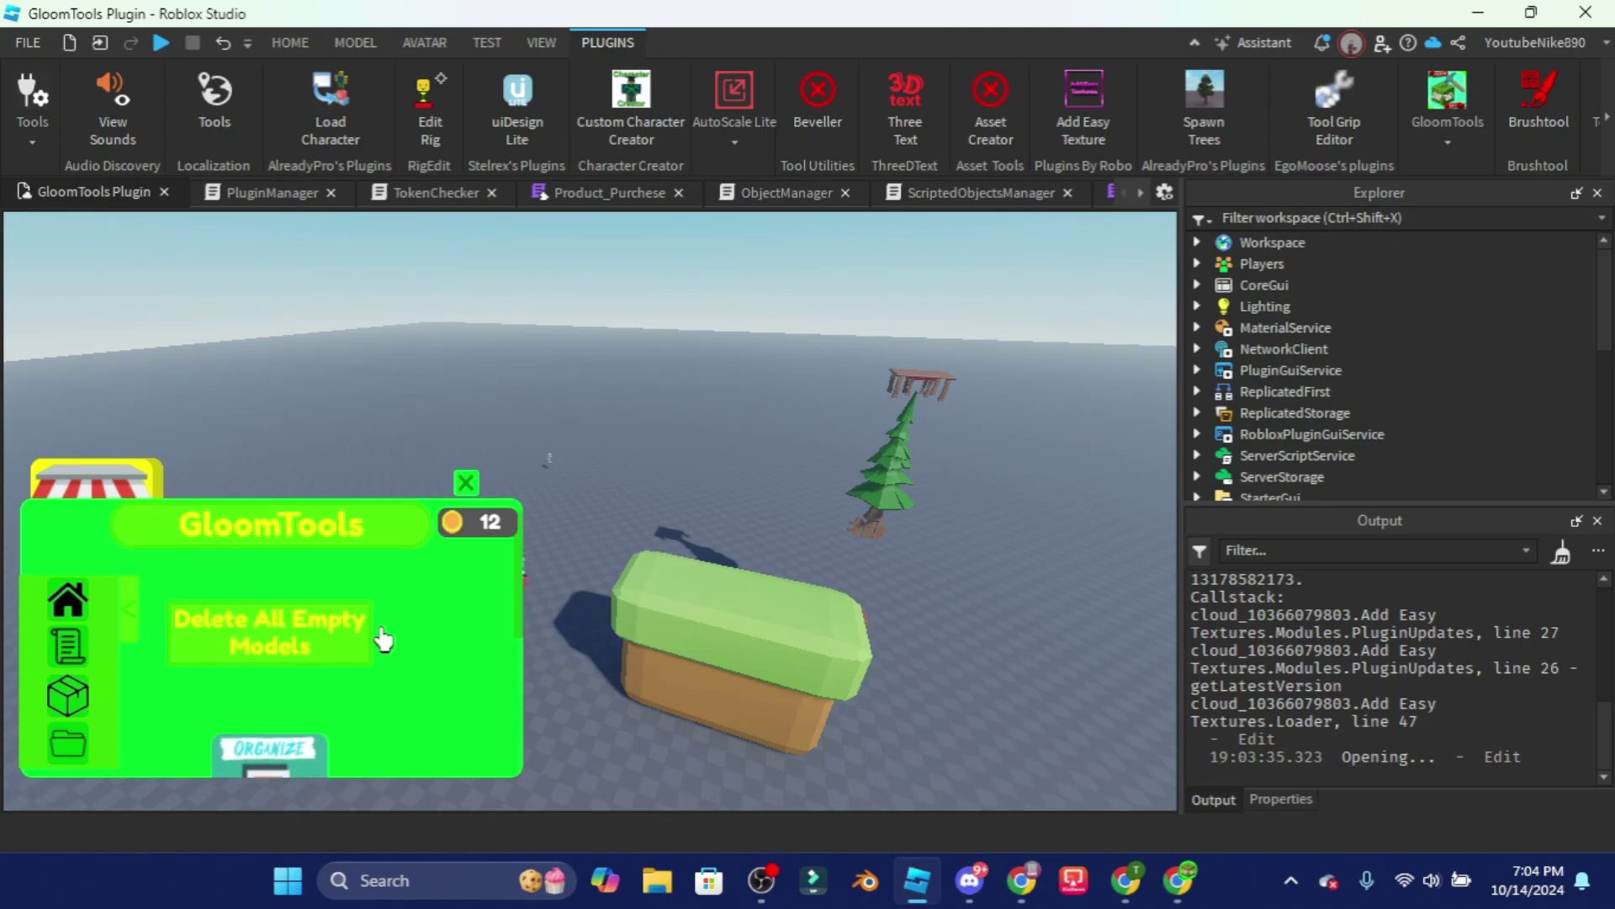
pyautogui.scroll(-4, 424, 638)
pyautogui.scroll(4, 424, 638)
pyautogui.scroll(-4, 424, 638)
pyautogui.scroll(4, 424, 638)
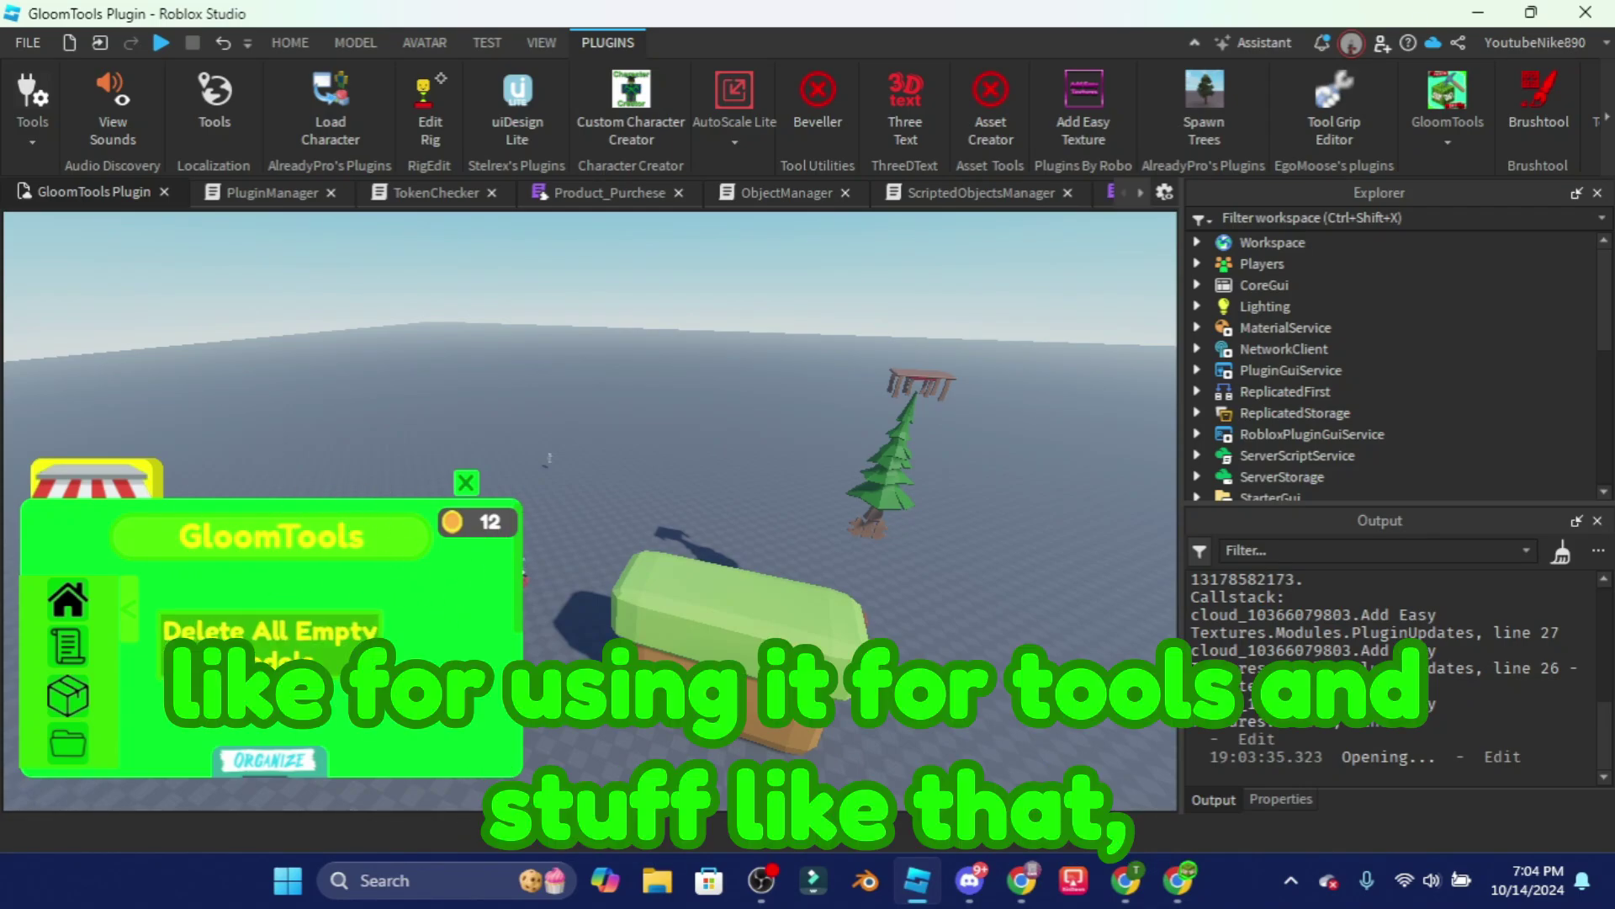
pyautogui.scroll(-4, 413, 730)
pyautogui.scroll(2, 412, 732)
pyautogui.scroll(-2, 416, 734)
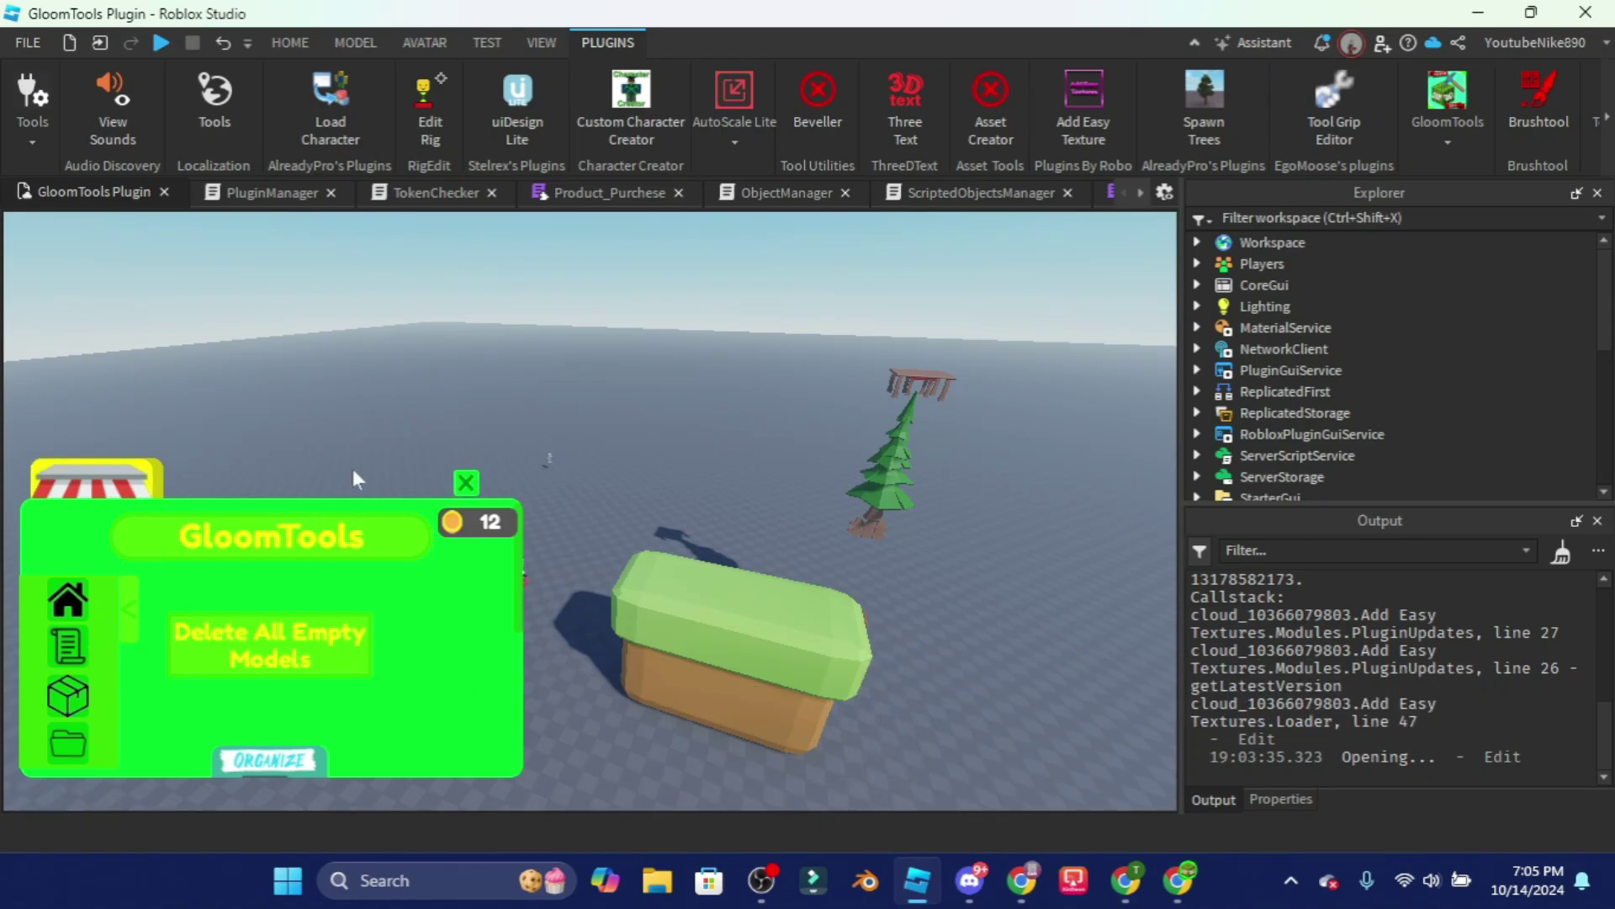
# - Browse the GloomCraft Assets and Scripted Objects pages, then return to the Data Store page
pyautogui.scroll(-5, 336, 606)
pyautogui.scroll(5, 397, 641)
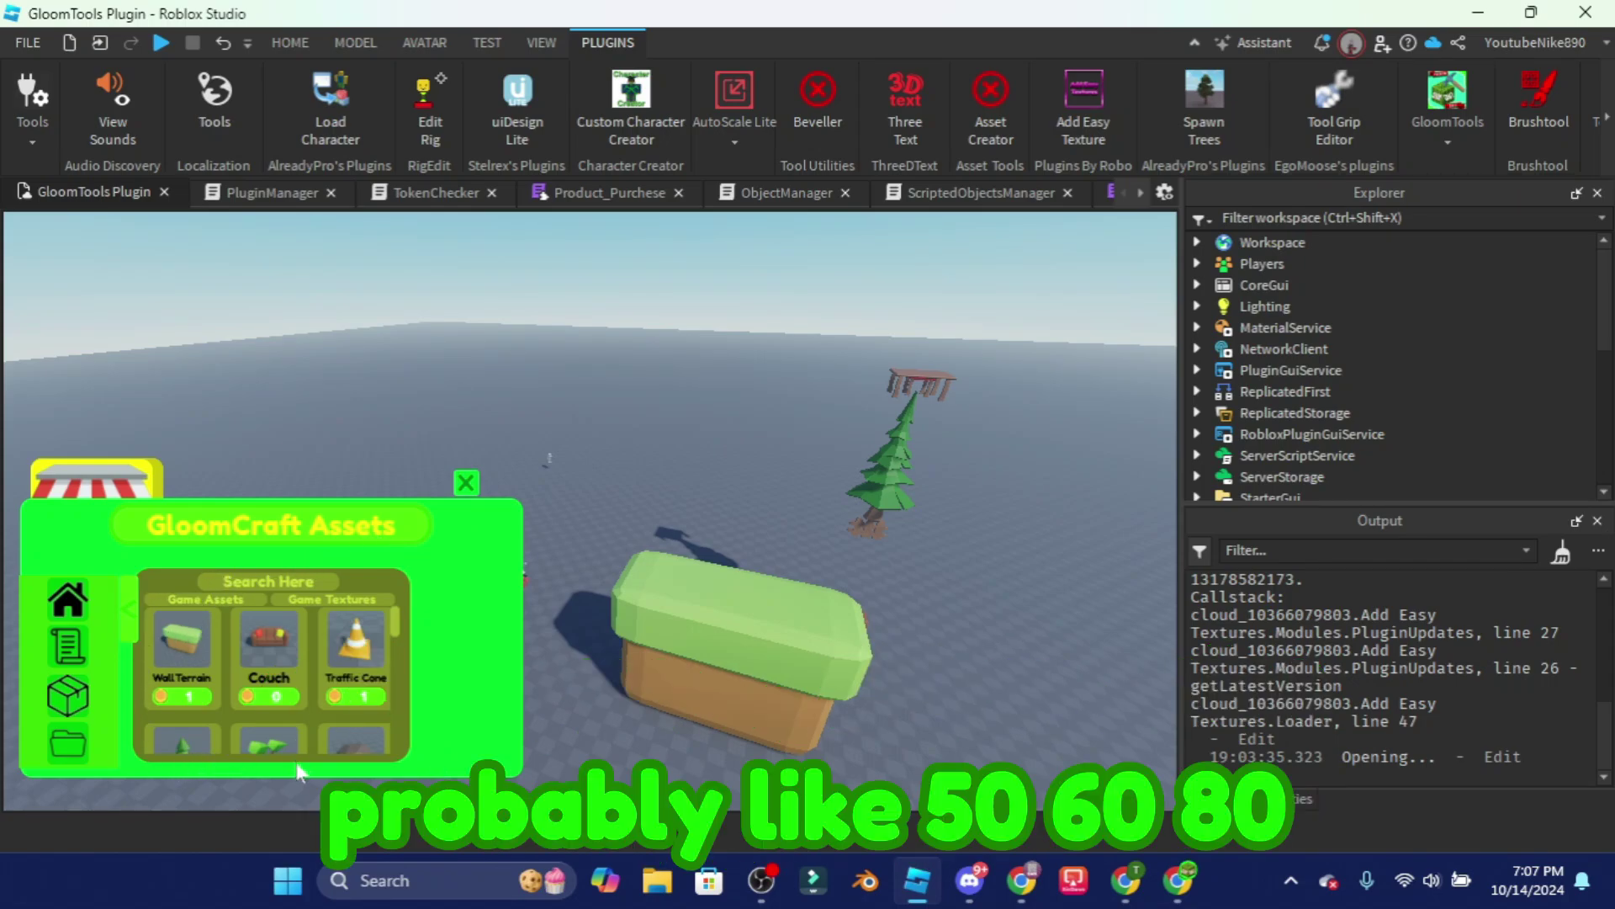
pyautogui.click(56, 680)
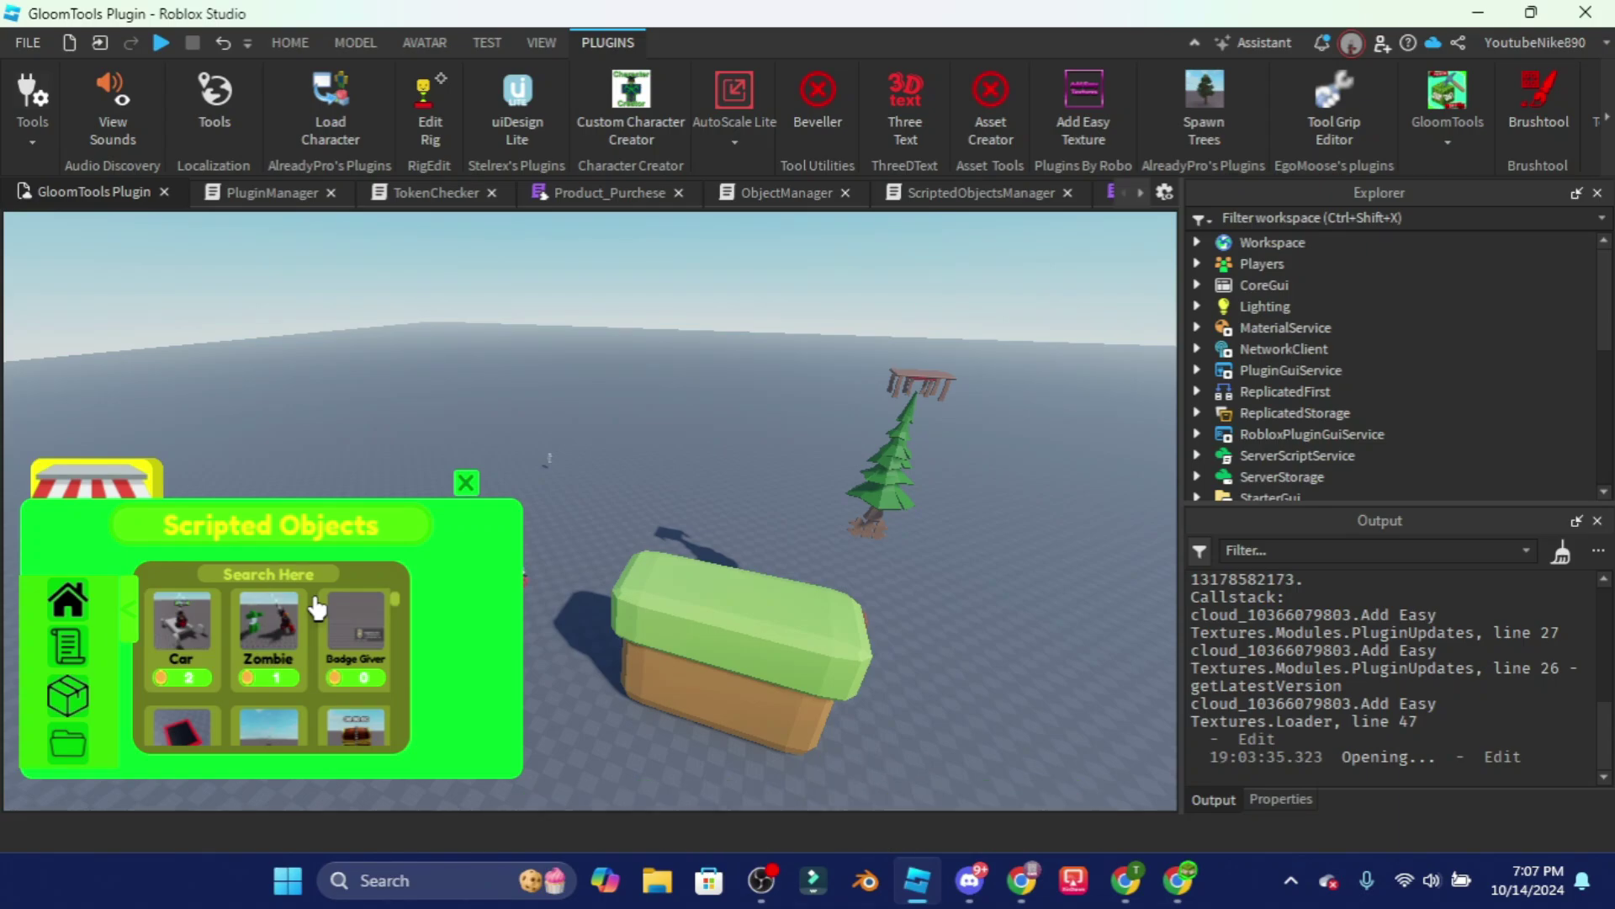
pyautogui.click(120, 607)
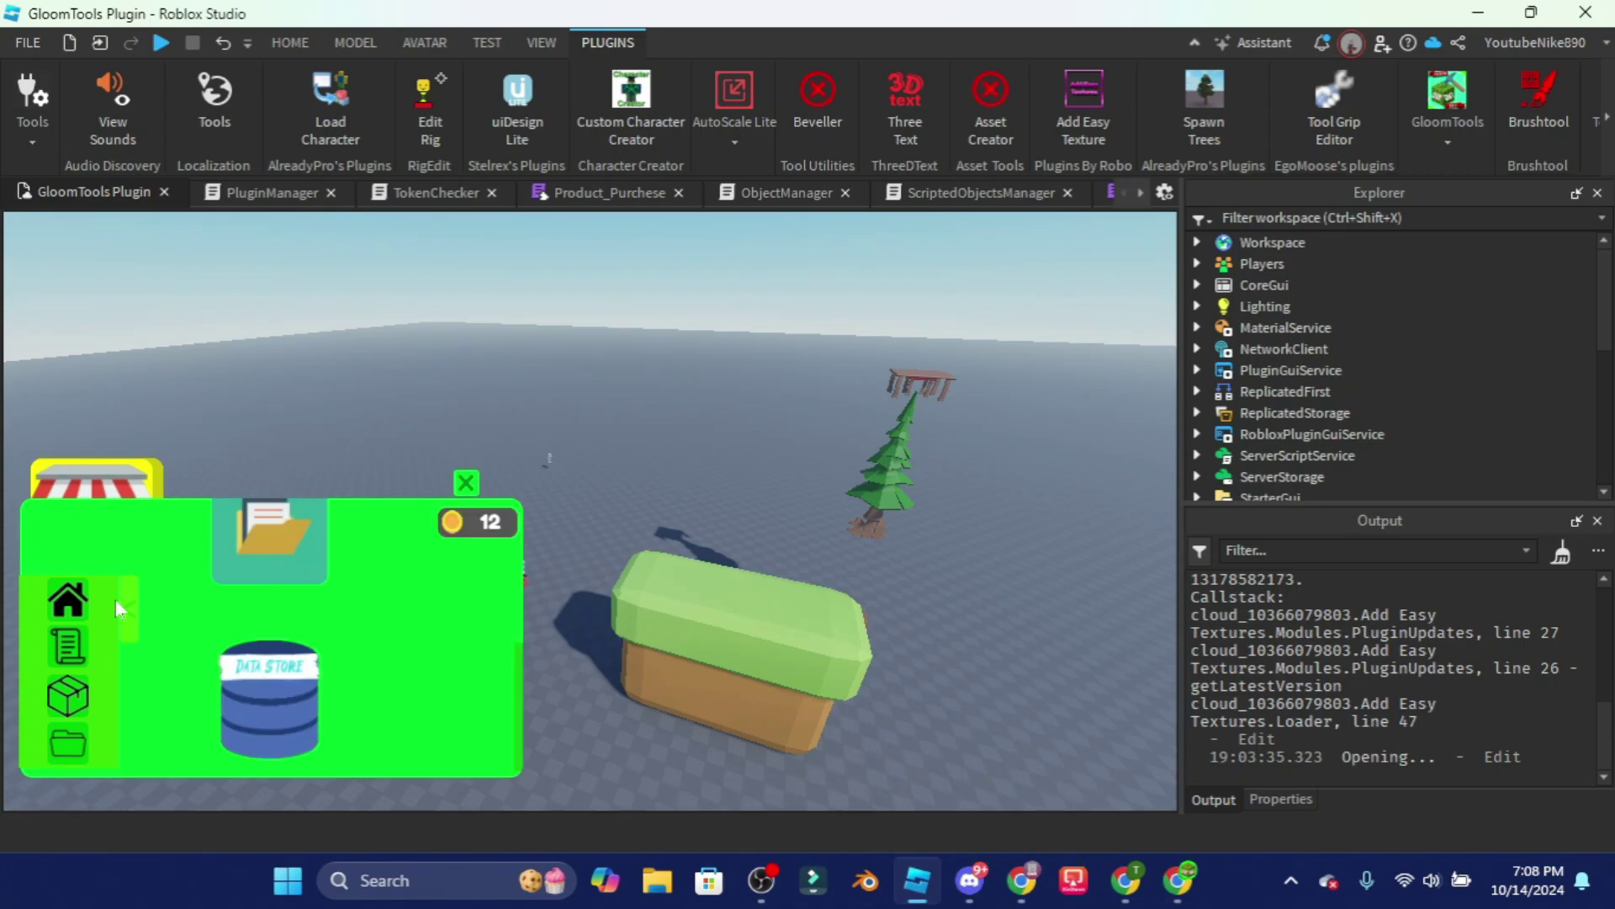